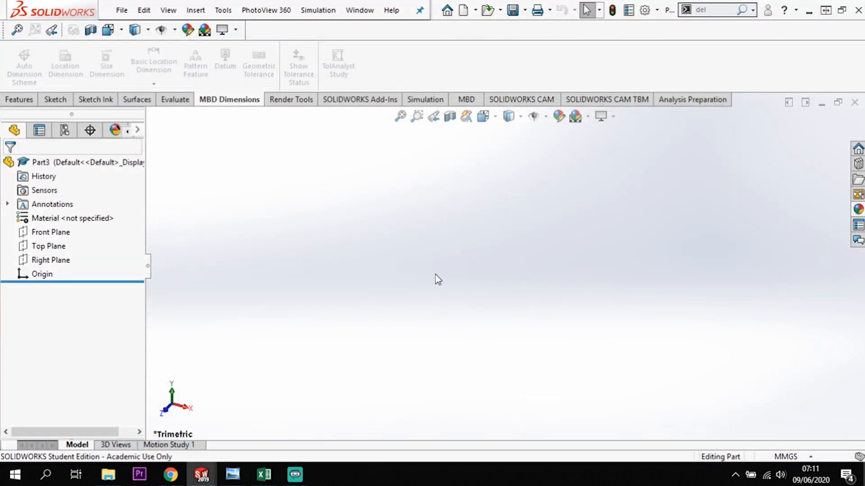
# Start a sketch on the Top Plane and draw a horizontal centerline about 114 mm long from the origin toward negative X.
pyautogui.click(45, 252)
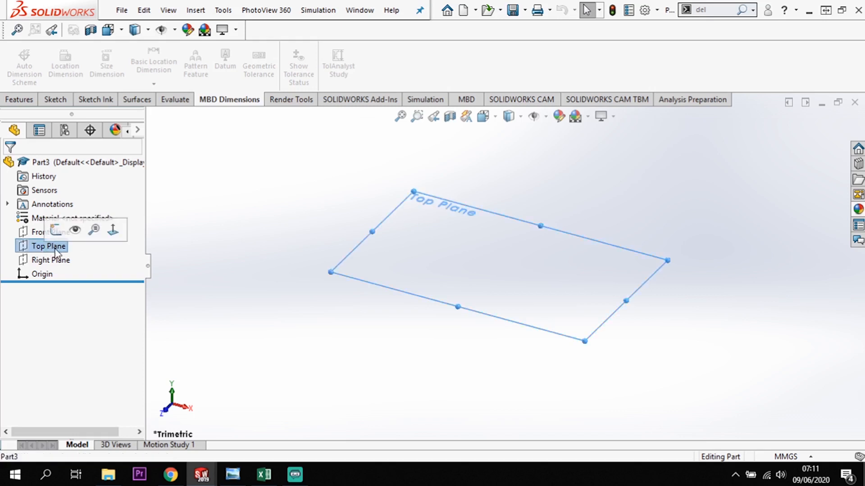
pyautogui.click(59, 234)
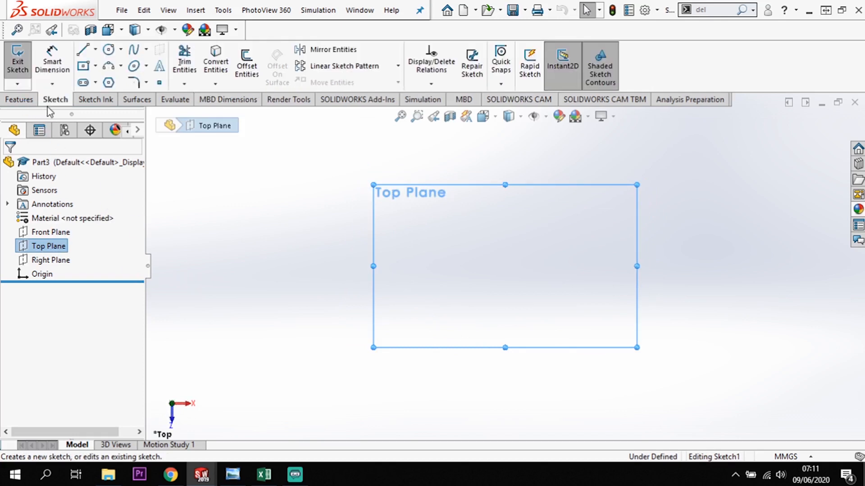
pyautogui.click(95, 49)
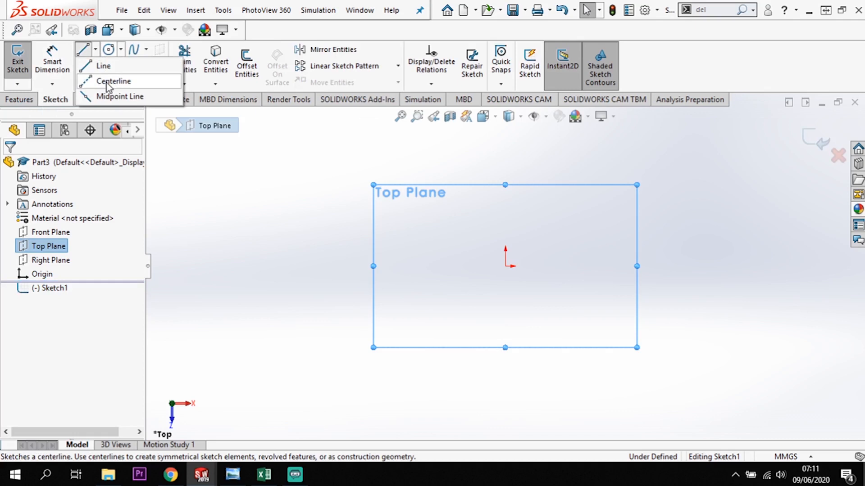
pyautogui.click(108, 83)
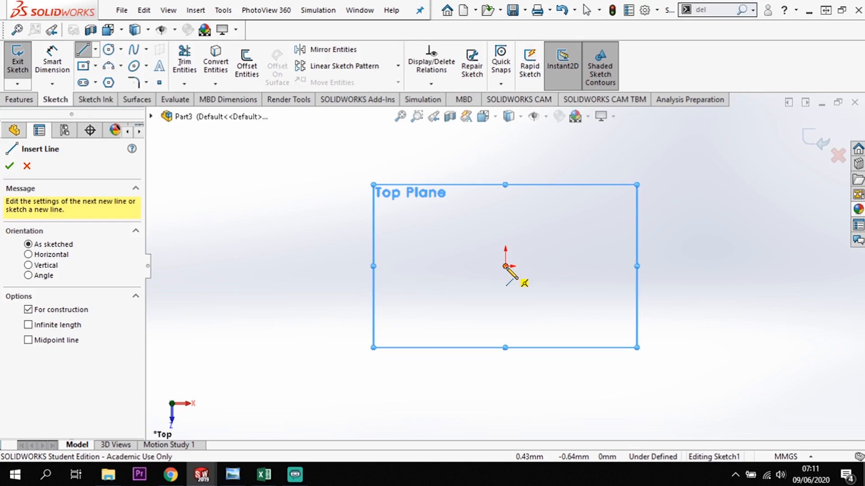
pyautogui.click(505, 266)
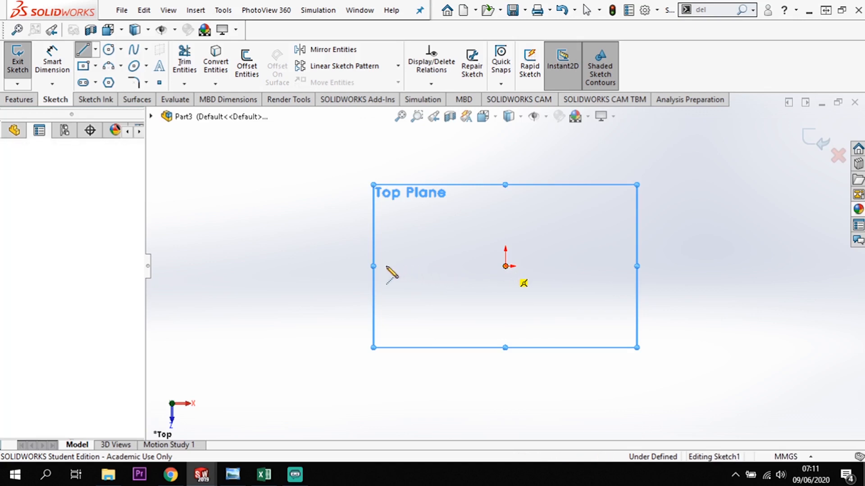
pyautogui.doubleClick(336, 266)
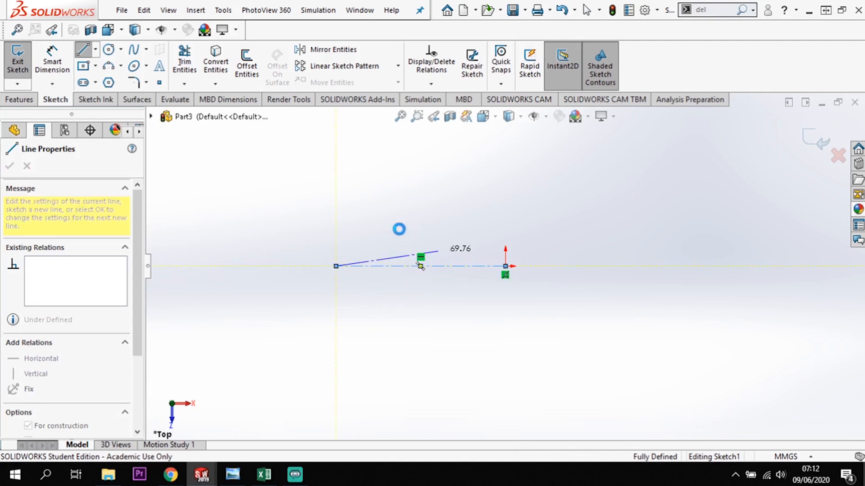
pyautogui.press('Escape')
pyautogui.press('Escape')
# Dimension the horizontal centerline's length and set it to 143.5 mm.
pyautogui.click(66, 60)
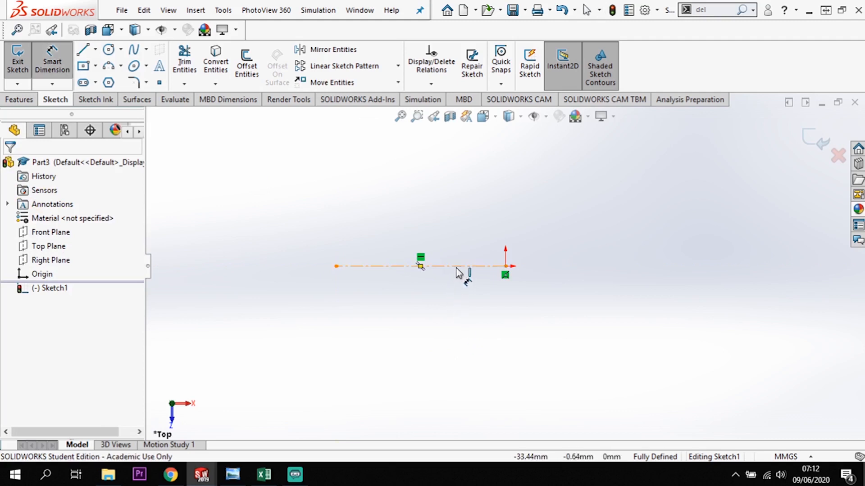
pyautogui.click(443, 318)
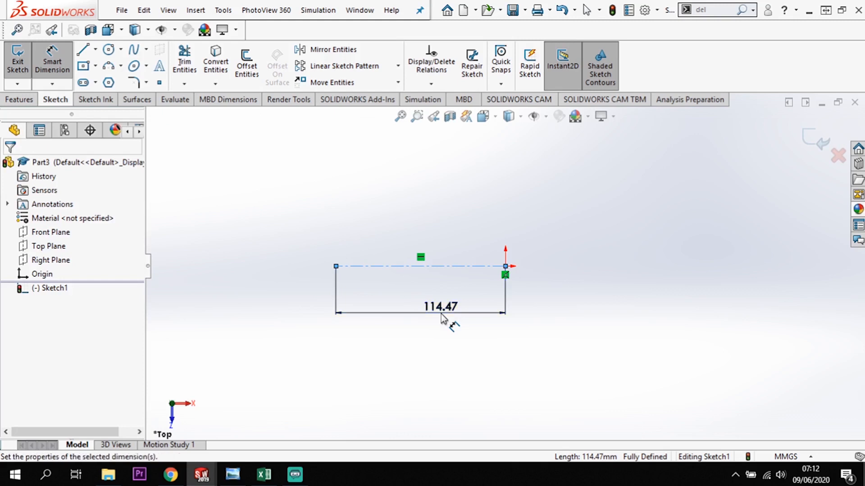
pyautogui.doubleClick(443, 317)
pyautogui.write('143.5')
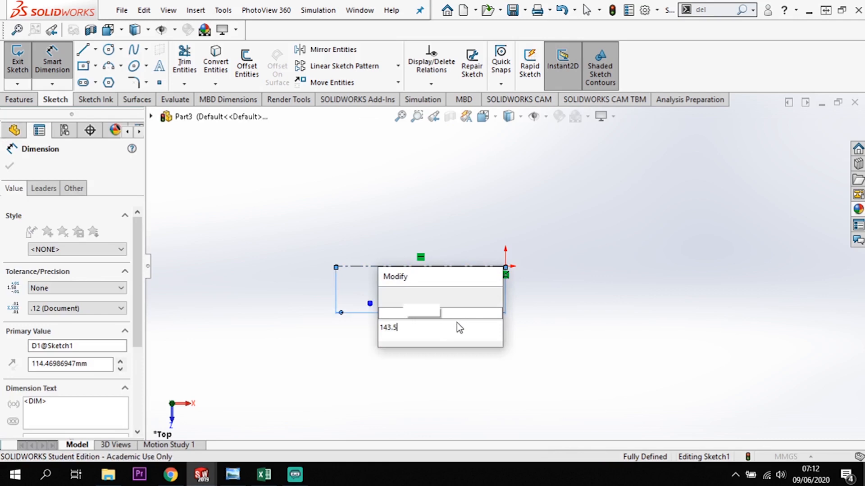
pyautogui.press('Return')
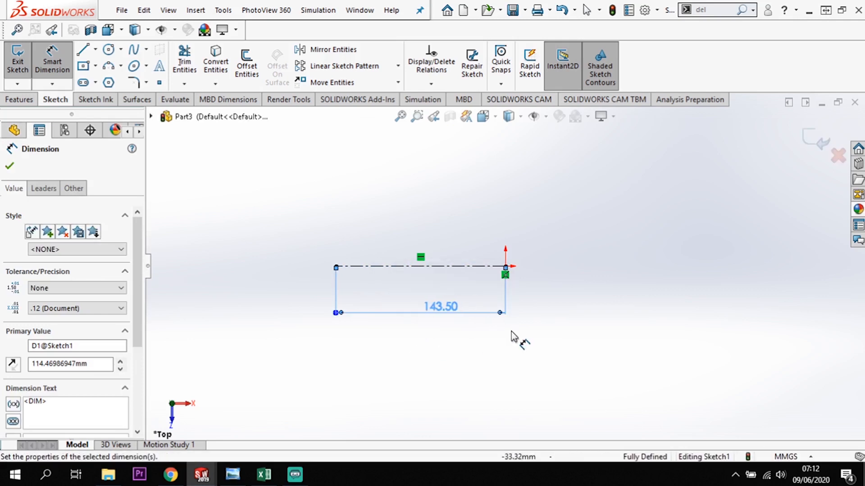
# Sketch a three-point quarter arc of about 10 mm radius above the centerline, starting at the origin and curving back along it.
pyautogui.click(400, 116)
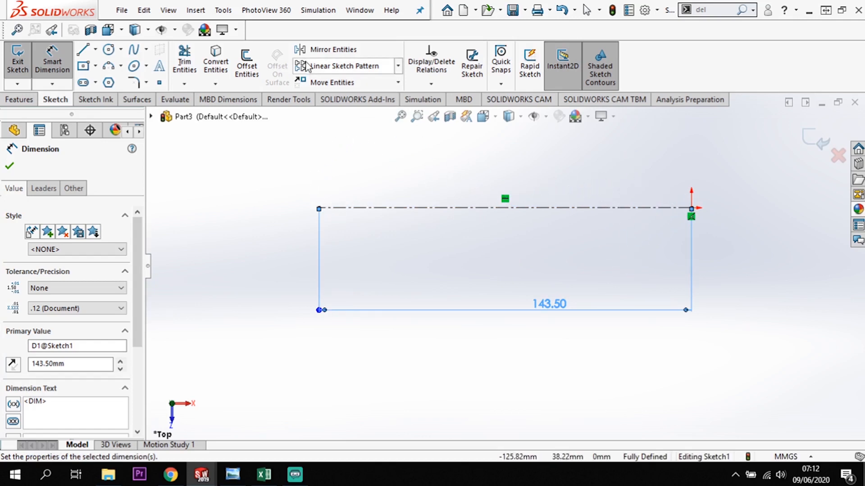
pyautogui.click(692, 208)
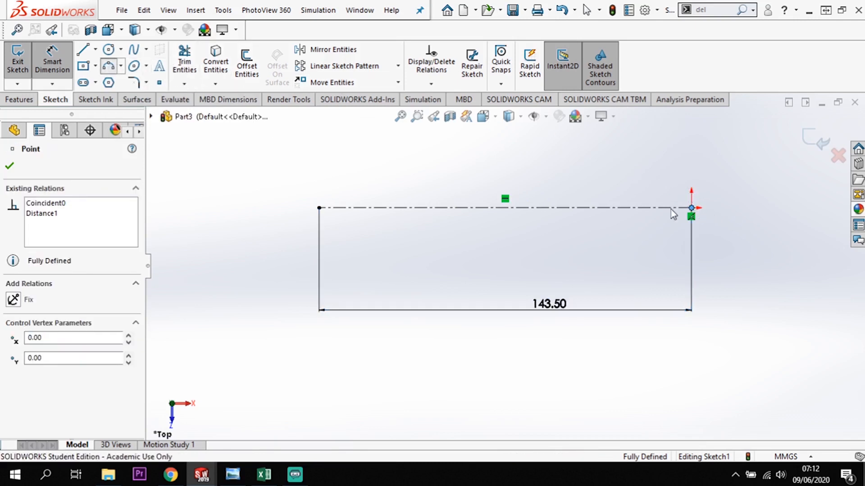
pyautogui.click(692, 208)
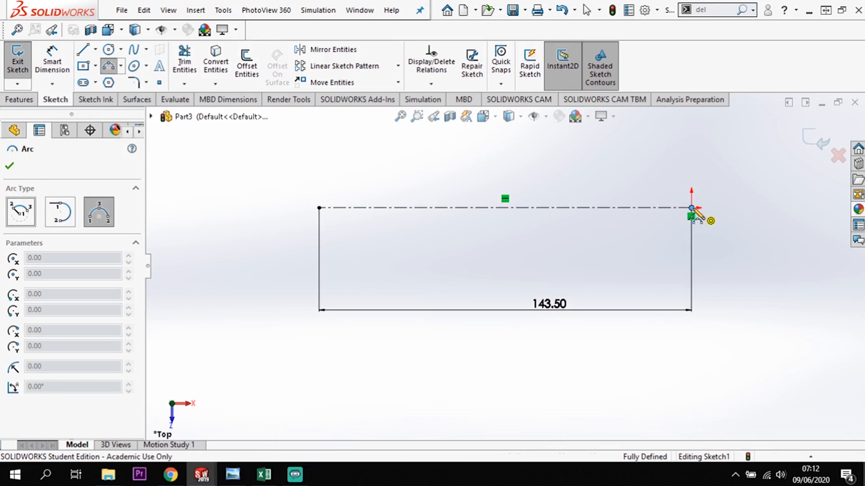
pyautogui.click(666, 181)
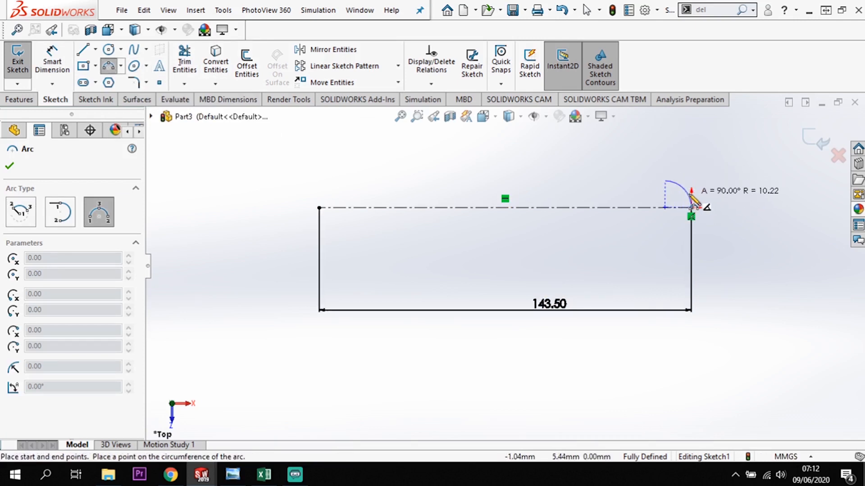
pyautogui.click(693, 193)
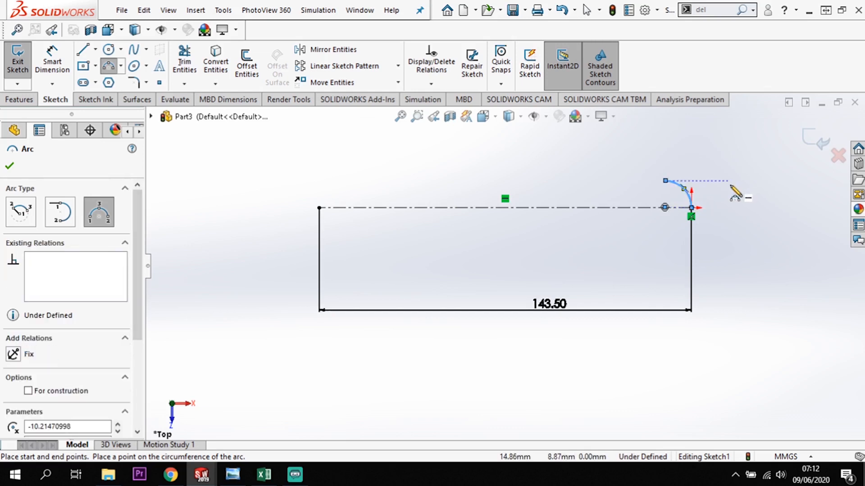
pyautogui.press('Escape')
# Make the arc's center point coincident with the horizontal centerline.
pyautogui.scroll(-3, 721, 189)
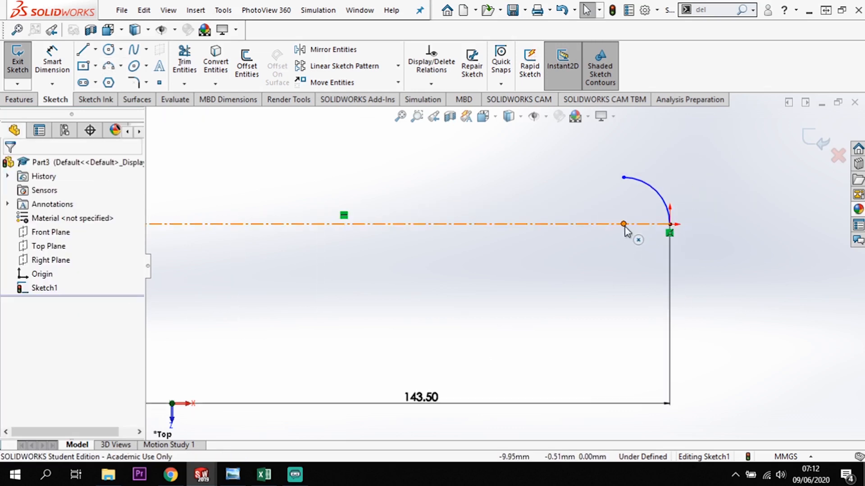
pyautogui.click(623, 225)
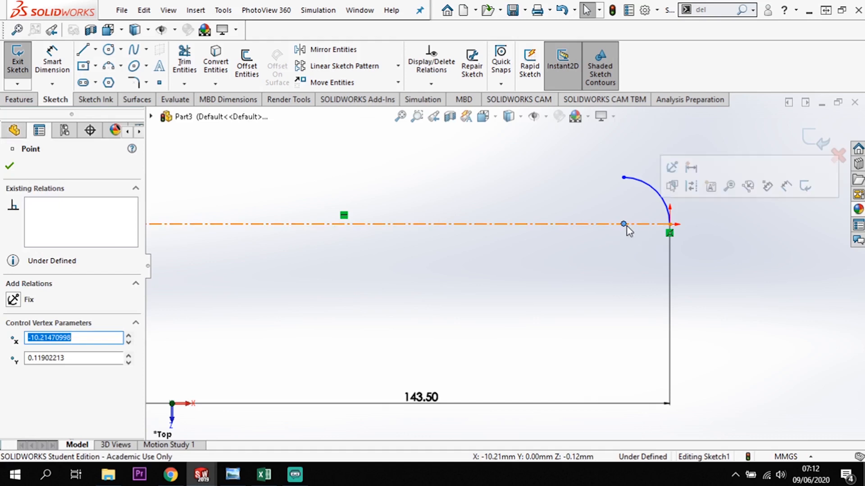
pyautogui.click(638, 224)
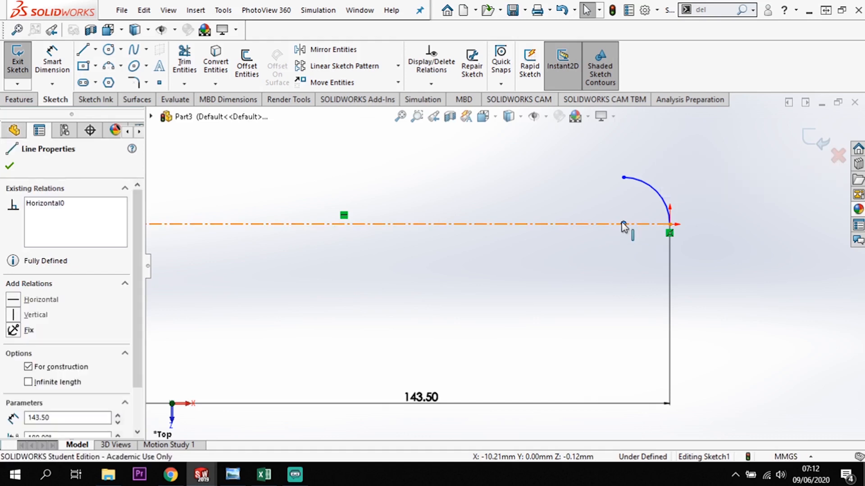
pyautogui.keyDown('ctrl'); pyautogui.click(344, 224); pyautogui.keyUp('ctrl')
pyautogui.click(17, 385)
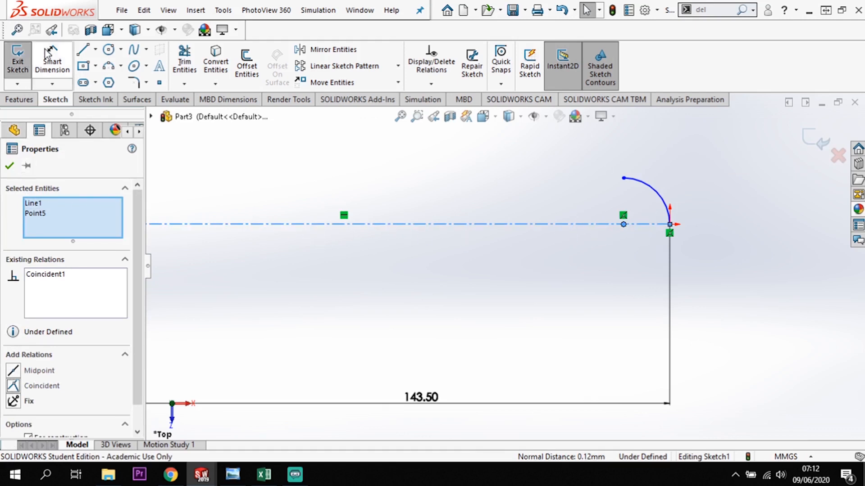
# Dimension the small arc's radius and set it to 6 mm.
pyautogui.click(52, 63)
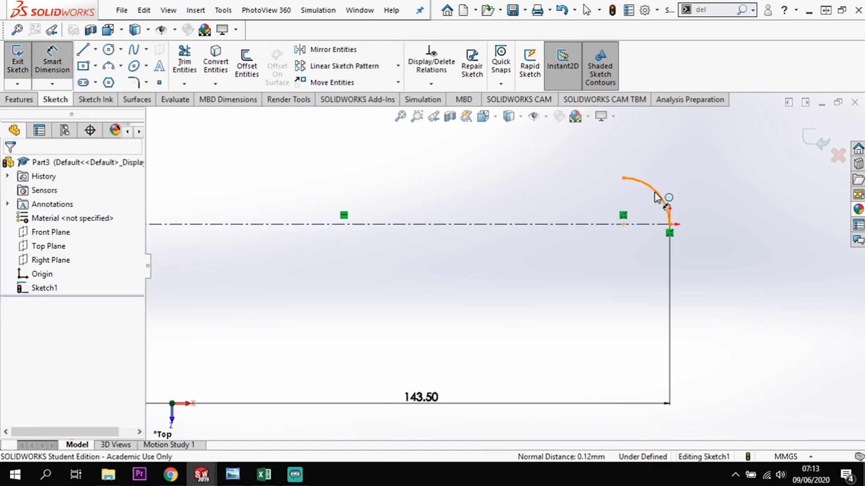
pyautogui.click(642, 205)
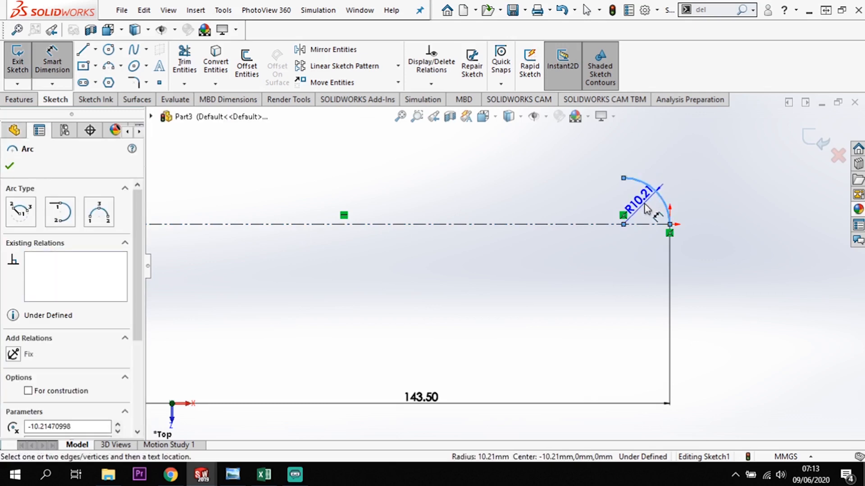
pyautogui.click(649, 208)
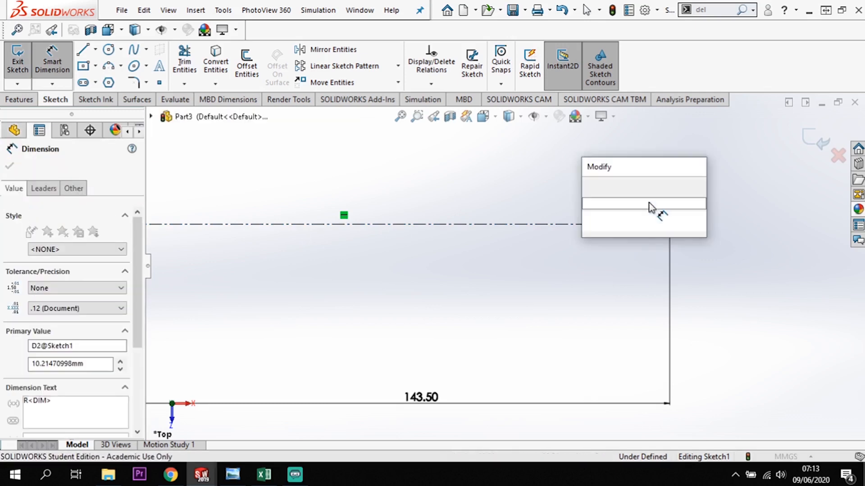
pyautogui.write('6')
pyautogui.press('Return')
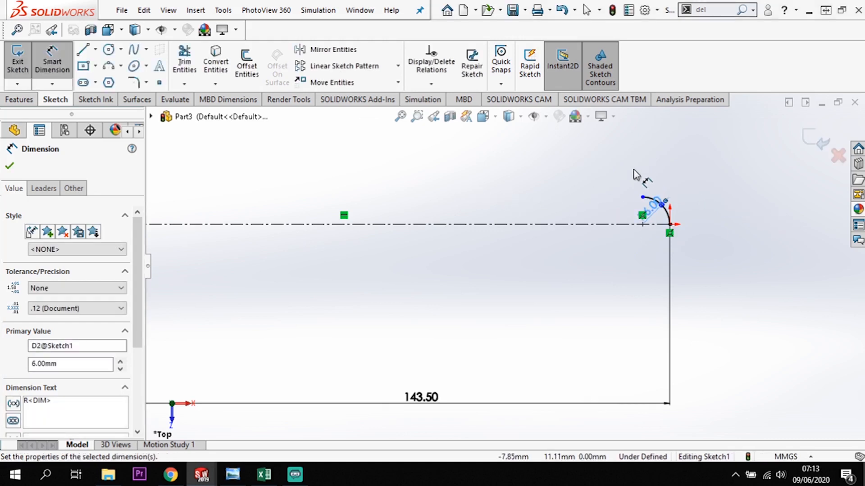
pyautogui.press('Escape')
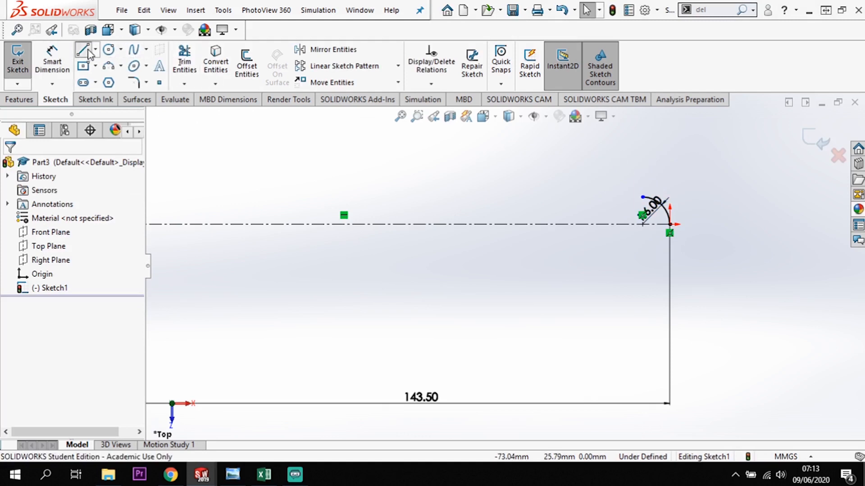
# Draw a shallow tangent arc of about 1107 mm radius from the small arc's upper end, ending about 83 mm from the origin along the centerline.
pyautogui.click(87, 51)
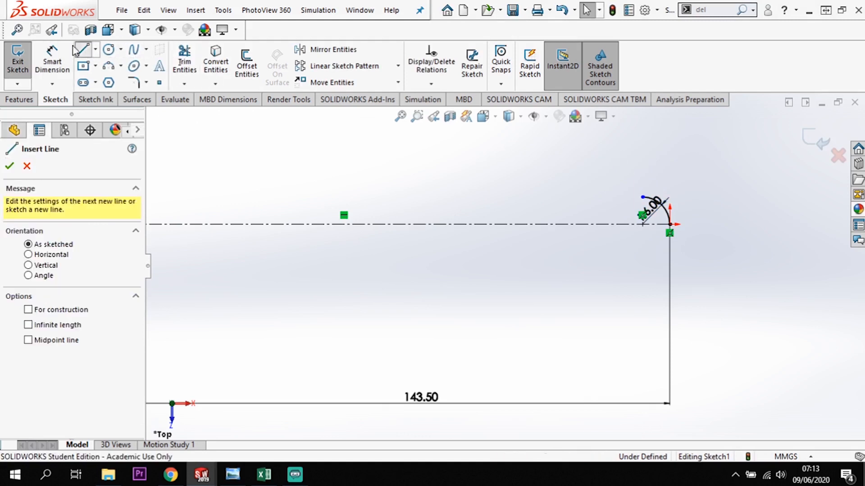
pyautogui.click(643, 197)
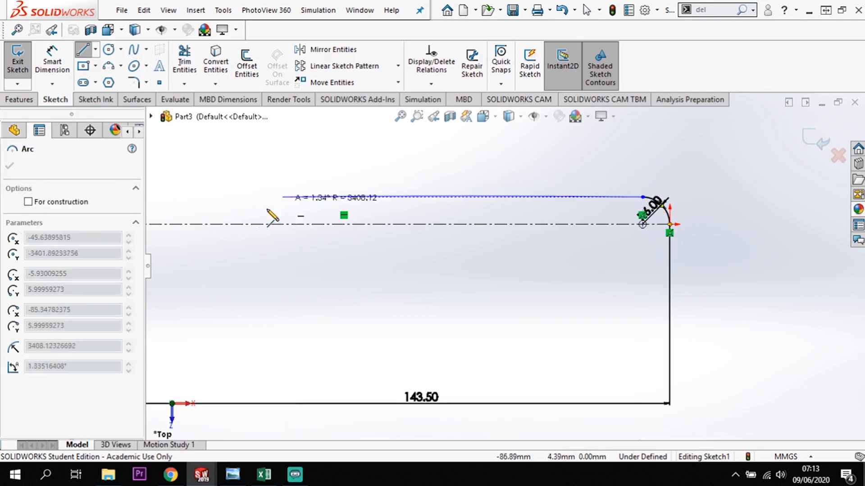
pyautogui.scroll(3, 206, 220)
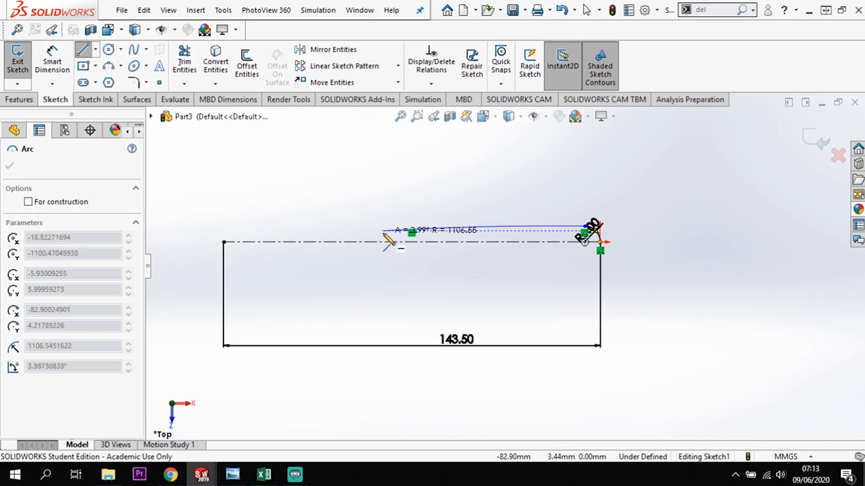
pyautogui.click(383, 231)
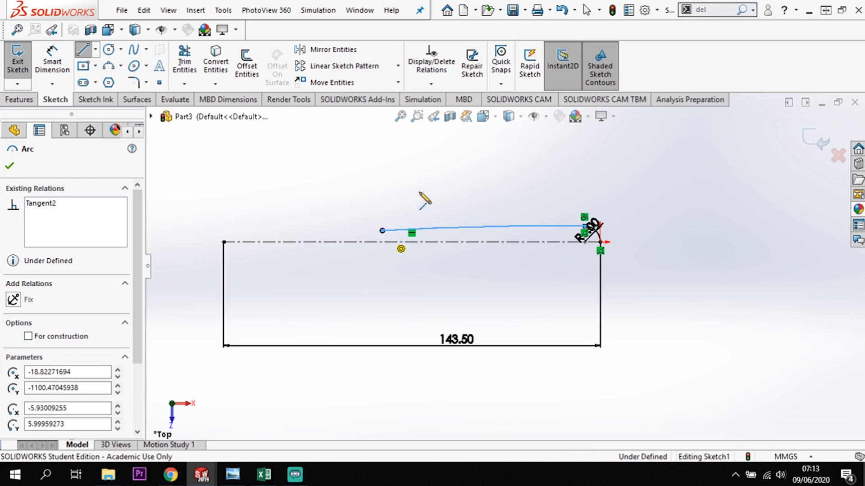
pyautogui.press('Escape')
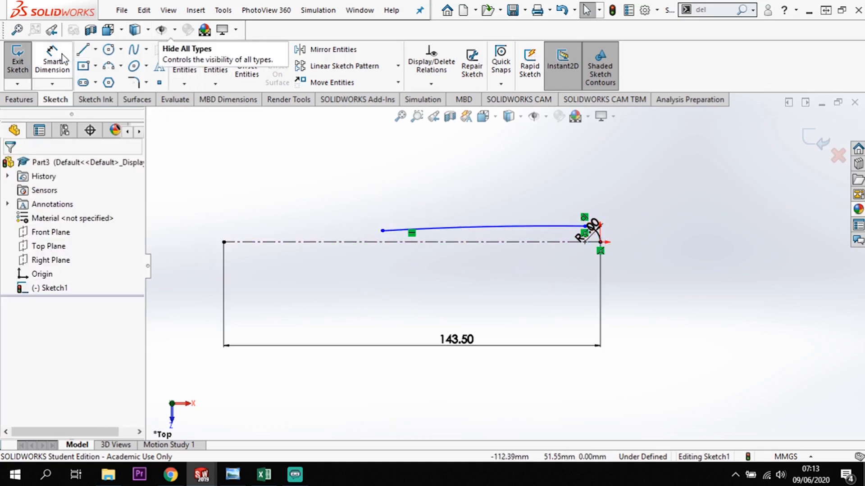
# Dimension the long shallow arc's radius and set it to 500 mm.
pyautogui.click(52, 61)
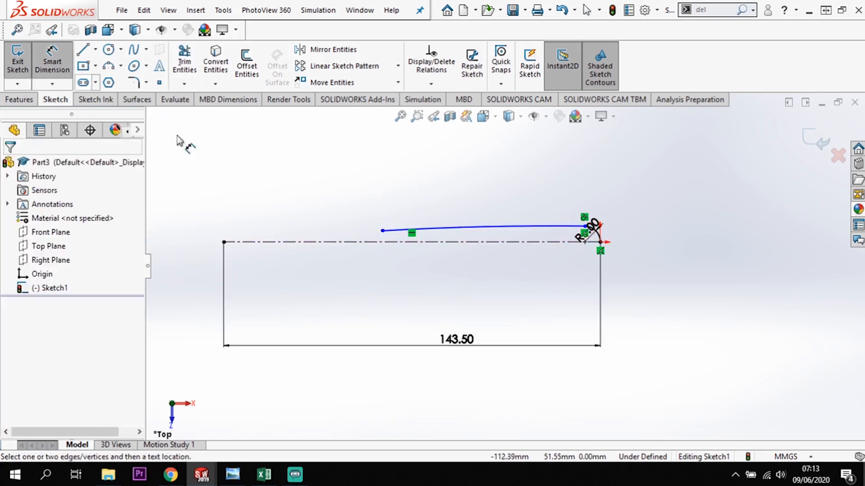
pyautogui.click(499, 232)
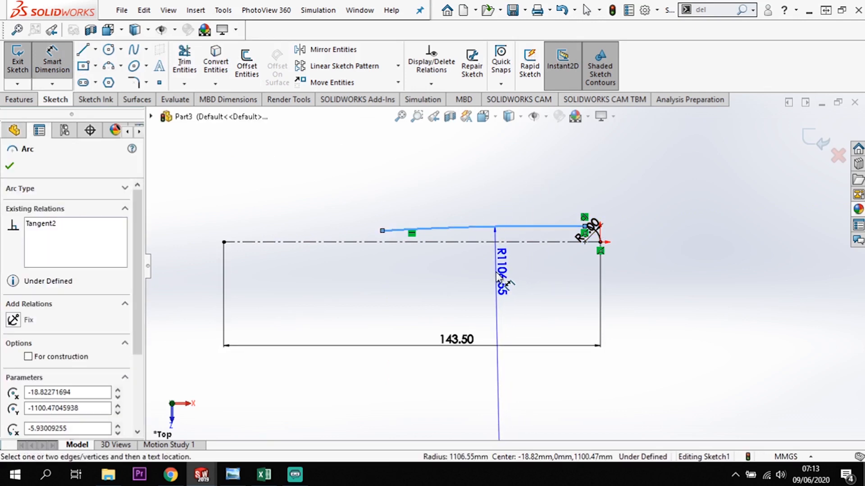
pyautogui.click(496, 273)
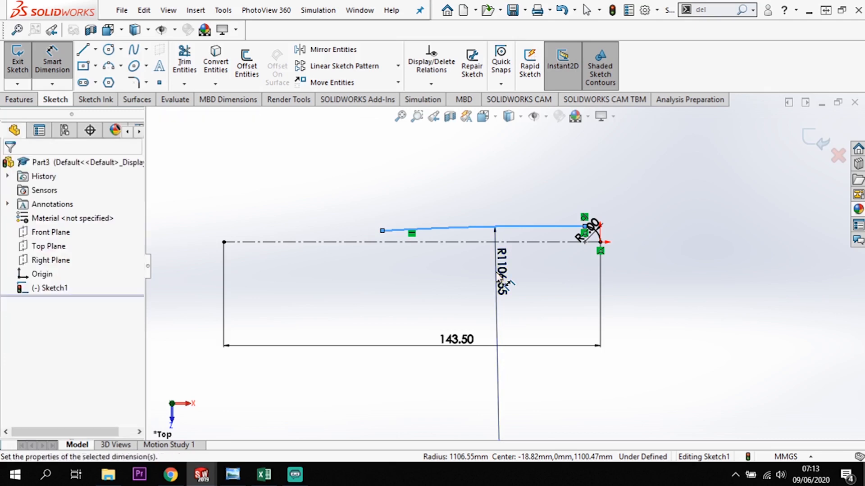
pyautogui.write('500')
pyautogui.press('Return')
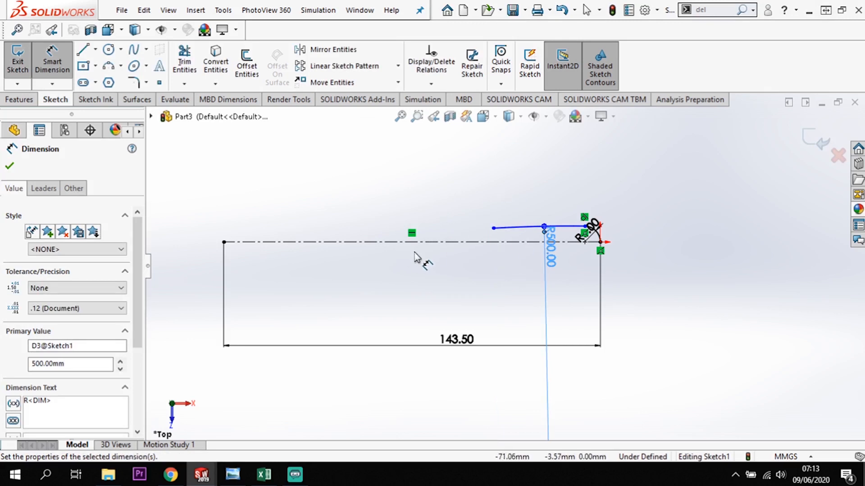
pyautogui.press('Escape')
pyautogui.press('Escape')
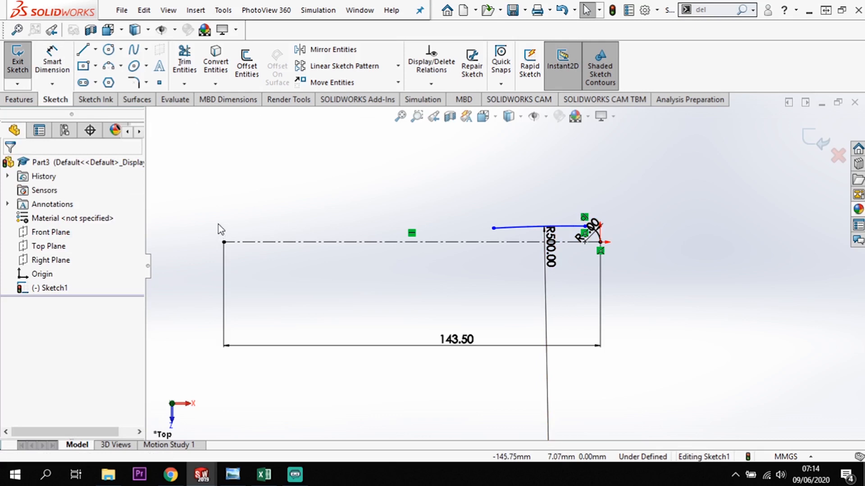
# Draw a vertical centerline about 15.7 mm long above the horizontal centerline, near its far end from the origin.
pyautogui.click(96, 49)
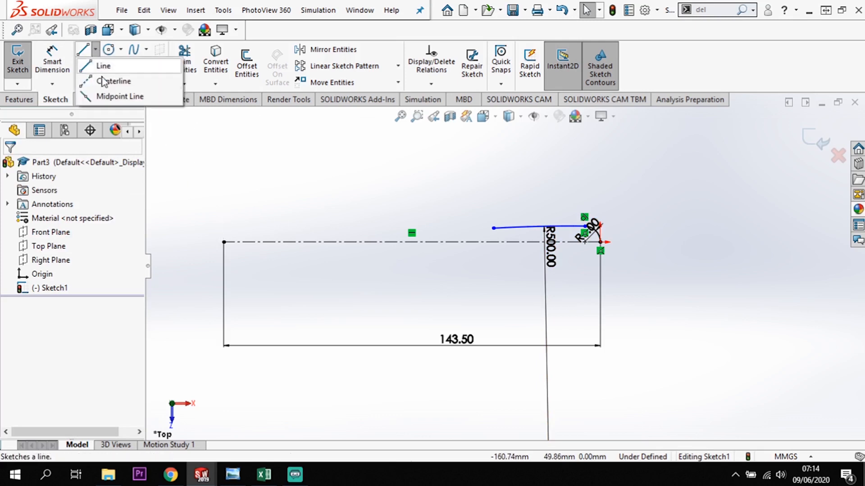
pyautogui.click(108, 81)
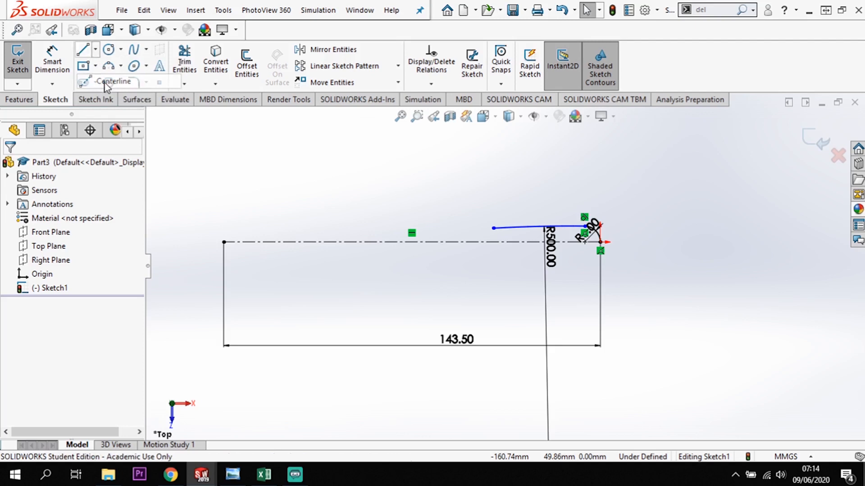
pyautogui.click(297, 180)
pyautogui.click(297, 221)
pyautogui.press('Escape')
pyautogui.press('Escape')
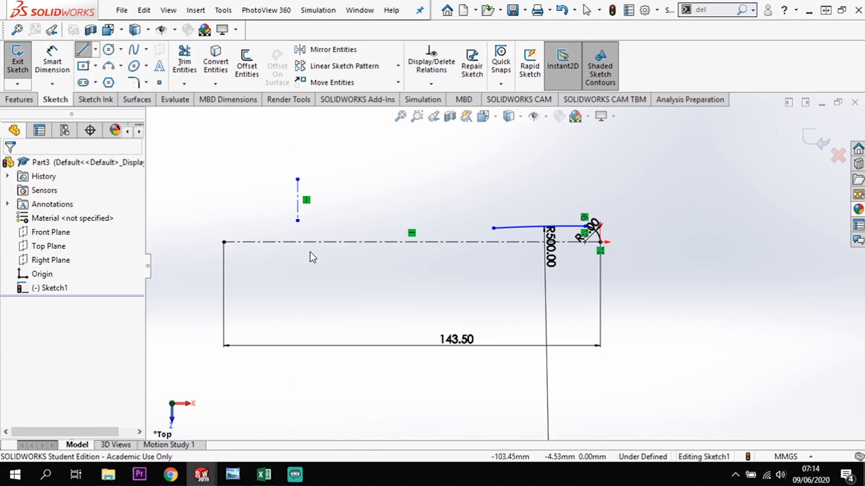
# Try centering the vertical centerline on the horizontal one, undo that, and make its midpoint coincident with the horizontal centerline instead.
pyautogui.click(298, 201)
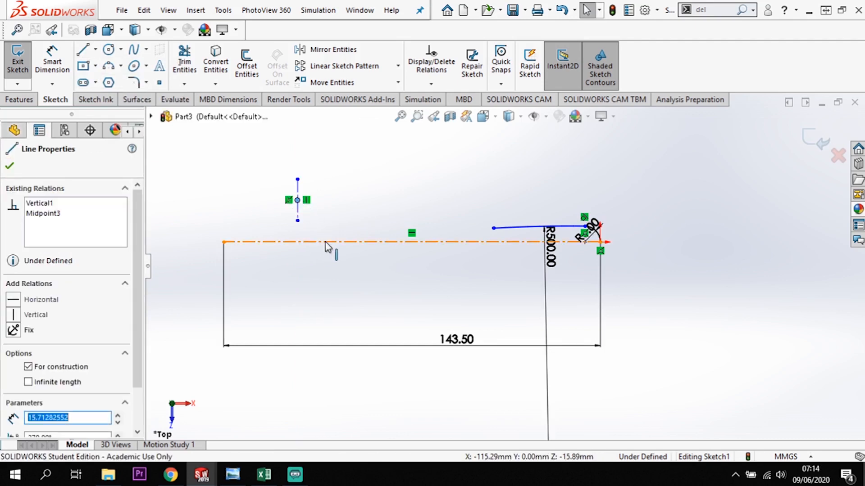
pyautogui.keyDown('ctrl'); pyautogui.click(326, 242); pyautogui.keyUp('ctrl')
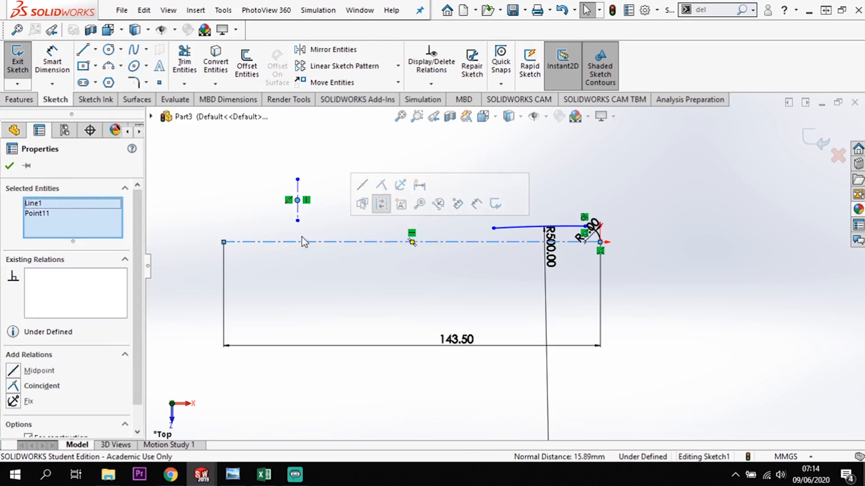
pyautogui.click(13, 372)
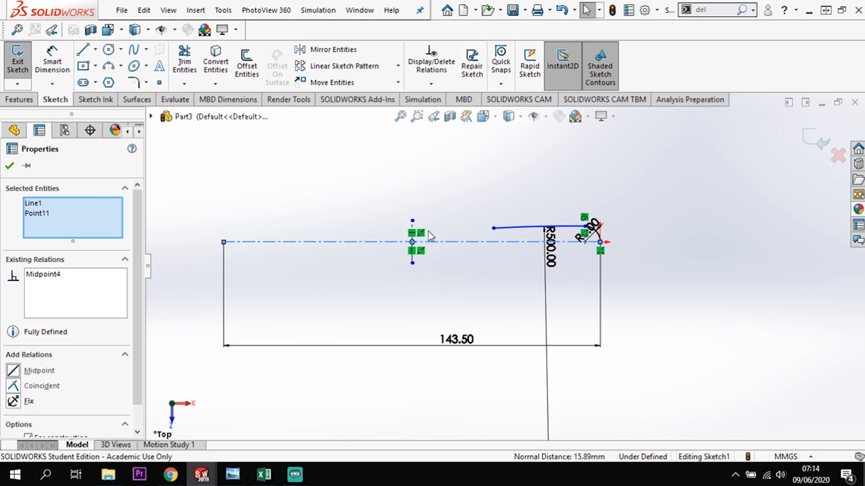
pyautogui.click(420, 200)
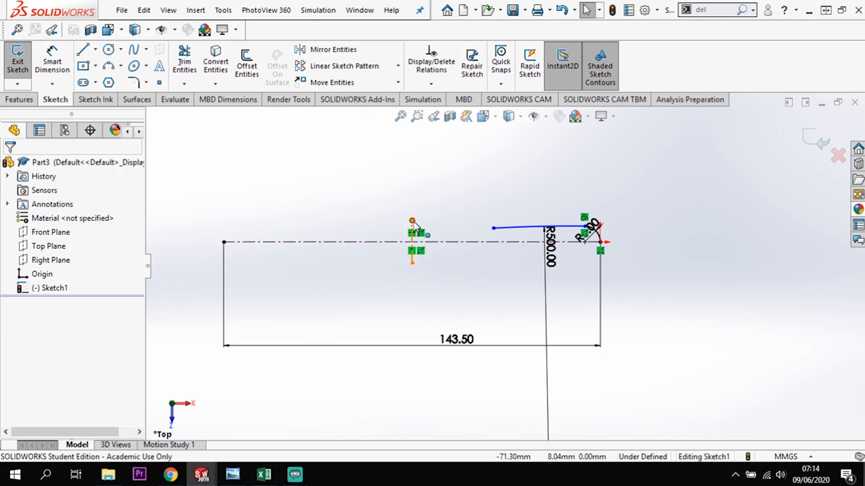
pyautogui.moveTo(412, 221); pyautogui.dragTo(412, 209)
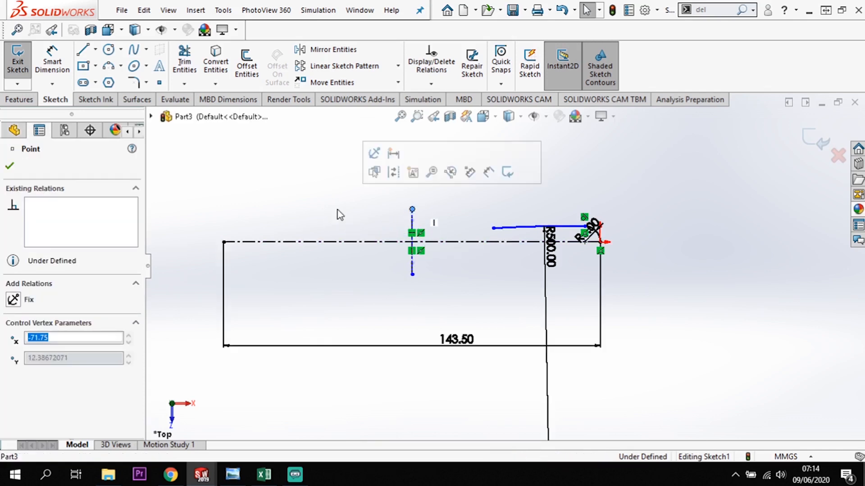
pyautogui.hotkey('ctrl', 'z')
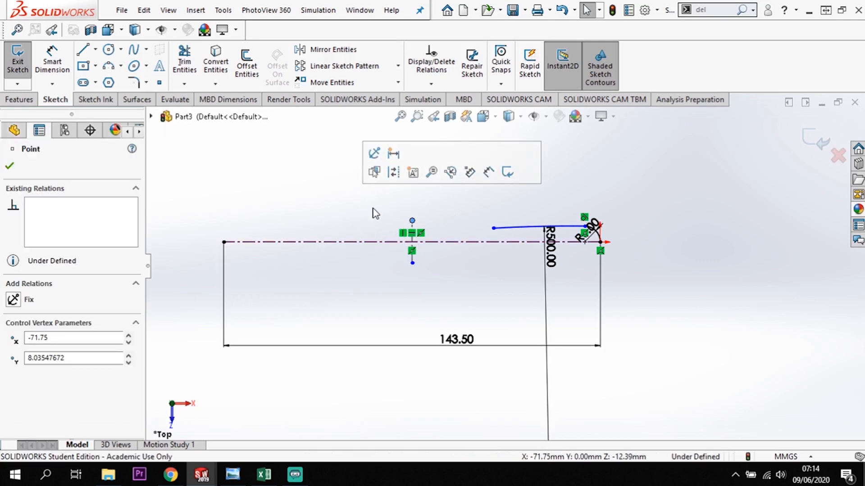
pyautogui.hotkey('ctrl', 'z')
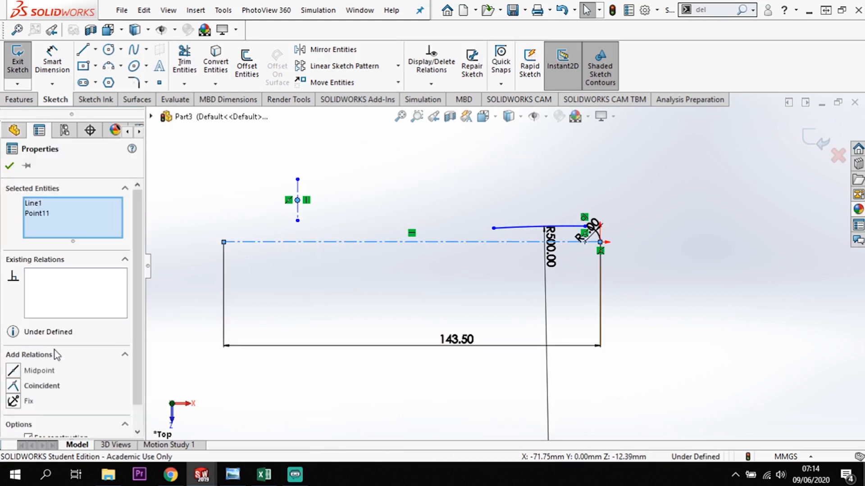
pyautogui.click(39, 385)
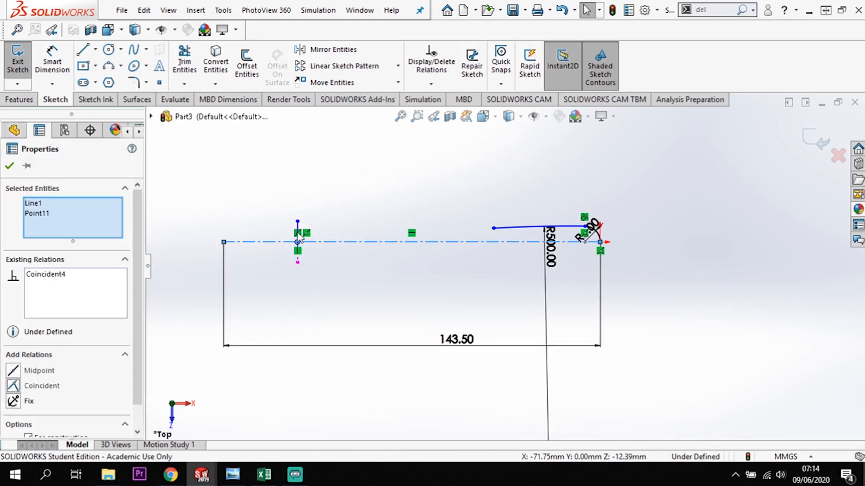
pyautogui.click(314, 257)
# Dimension the vertical centerline from the horizontal centerline's far end and set the distance to 50 mm.
pyautogui.click(52, 57)
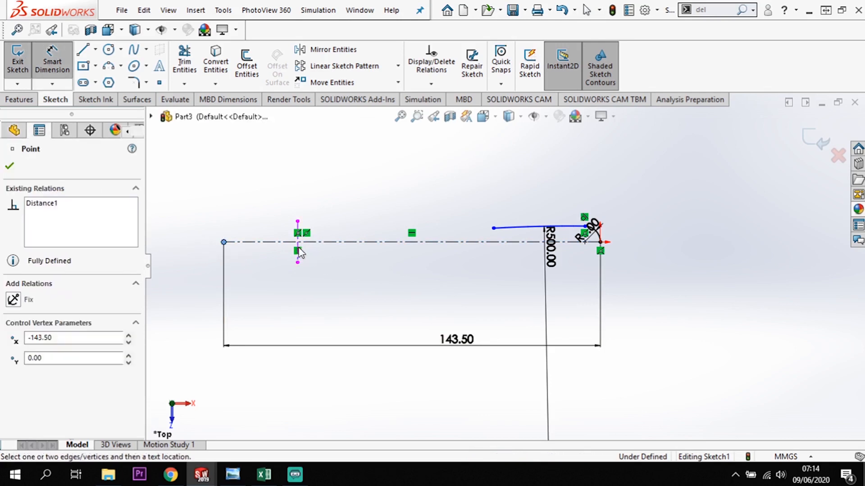
pyautogui.scroll(-4, 259, 248)
pyautogui.click(348, 273)
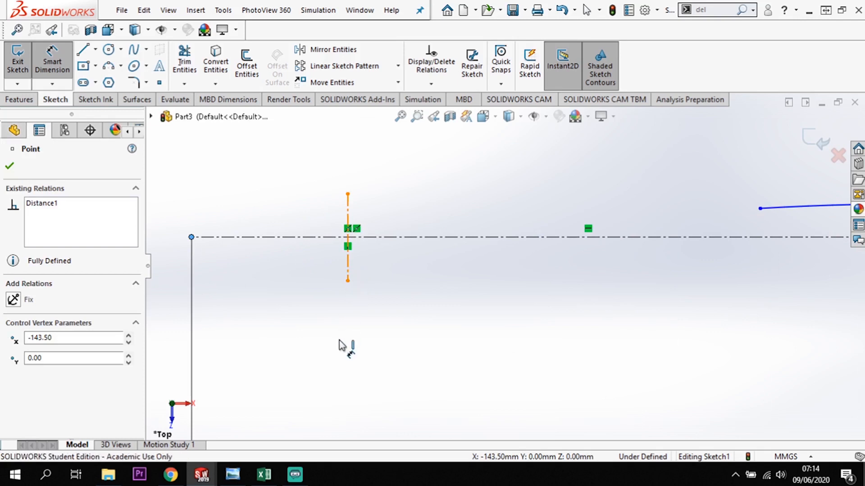
pyautogui.click(280, 392)
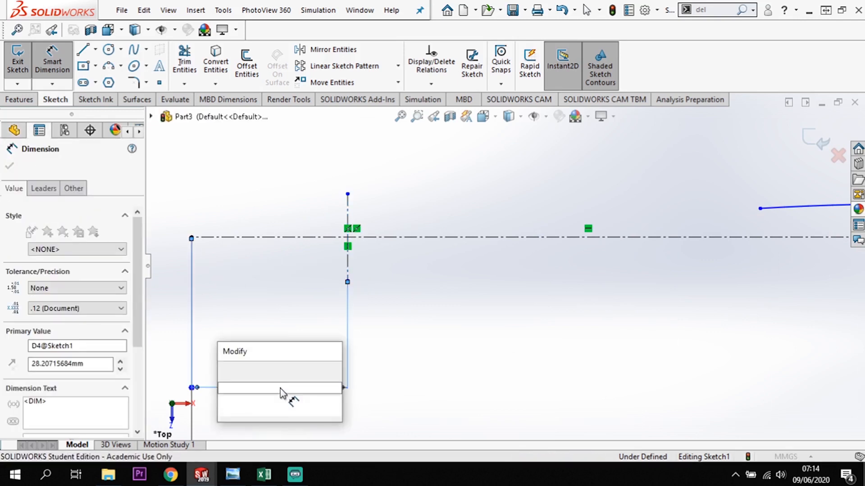
pyautogui.write('50')
pyautogui.press('Return')
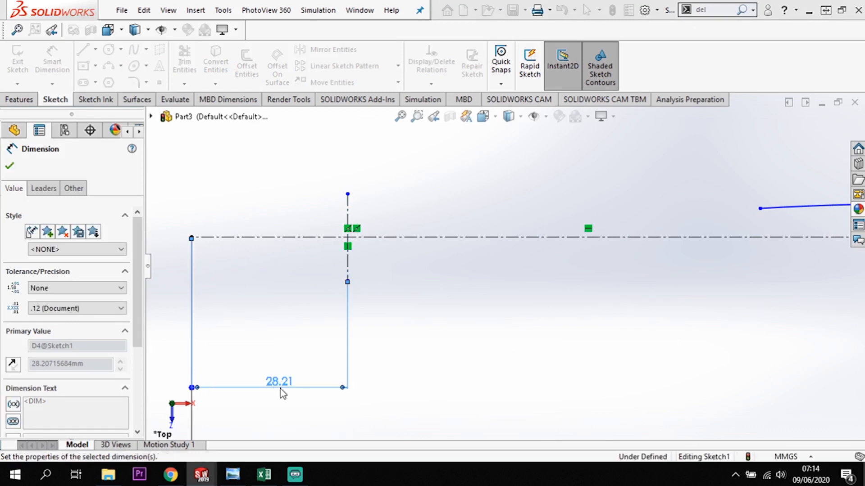
# Lengthen the vertical centerline by its upper end, and extend the 500 mm arc's free end onto it.
pyautogui.scroll(3, 517, 275)
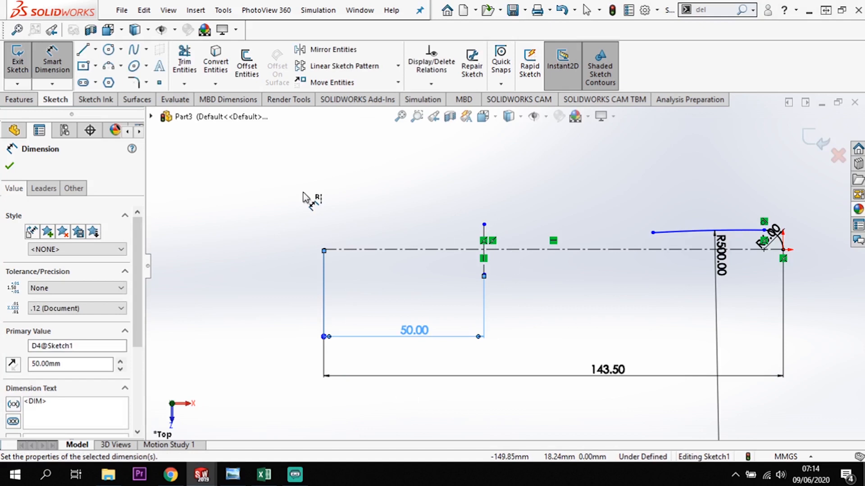
pyautogui.click(485, 224)
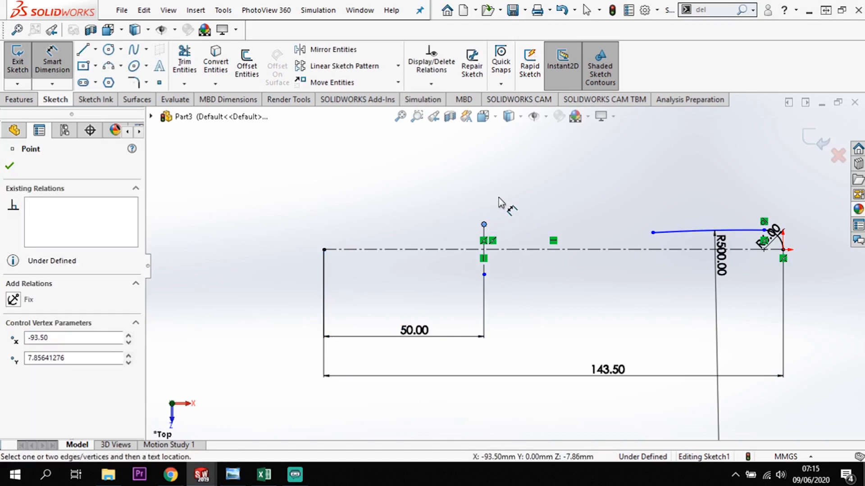
pyautogui.press('Escape')
pyautogui.press('Escape')
pyautogui.moveTo(484, 225); pyautogui.dragTo(487, 193)
pyautogui.click(509, 272)
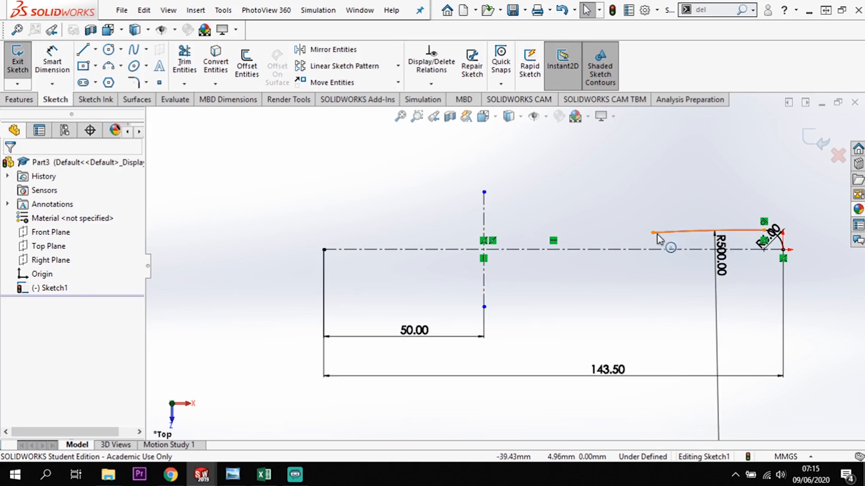
pyautogui.moveTo(604, 244); pyautogui.dragTo(485, 248)
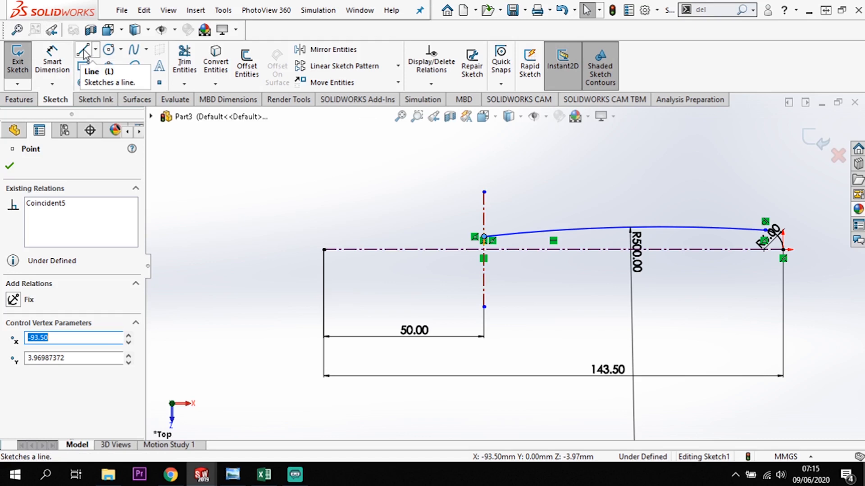
# Try a tangent arc of about 8 mm radius from the 500 mm arc's free end, and delete it.
pyautogui.click(84, 53)
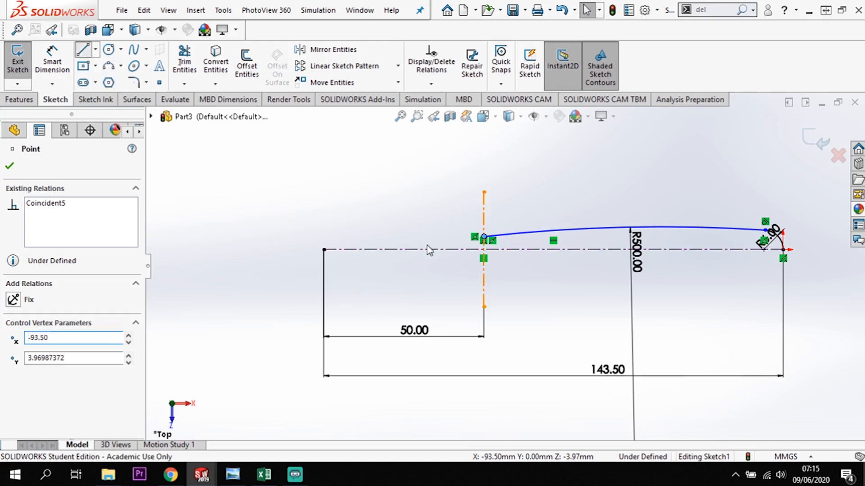
pyautogui.click(485, 238)
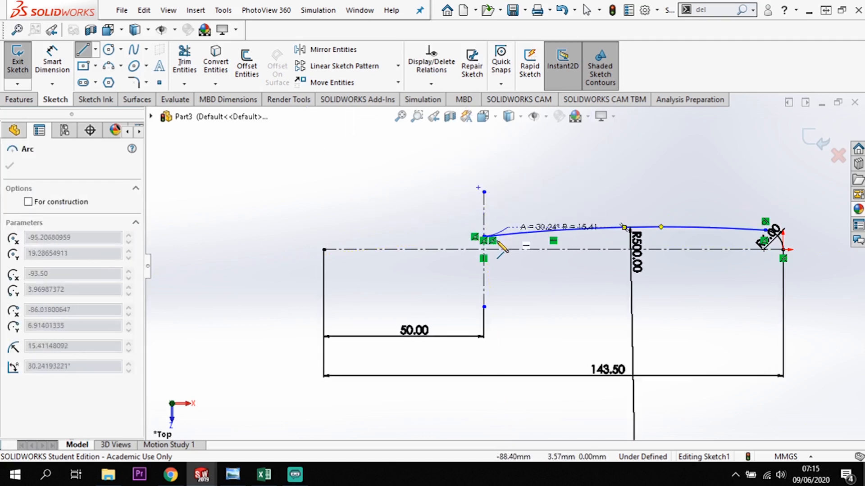
pyautogui.click(461, 228)
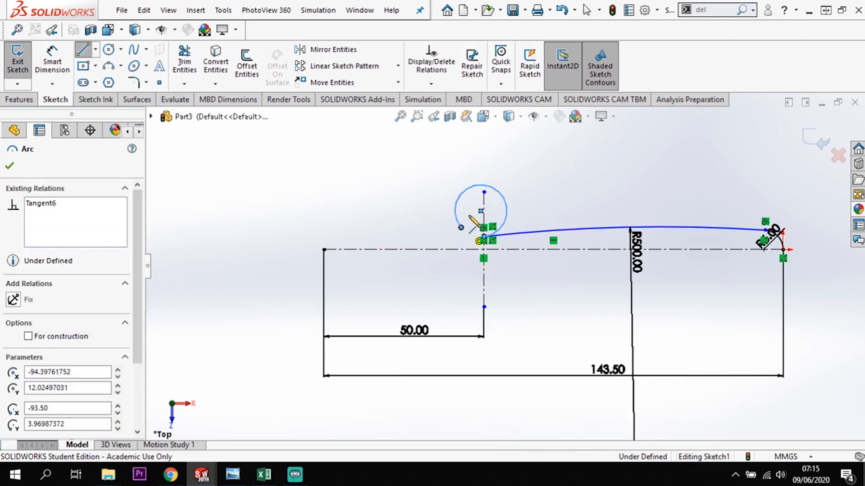
pyautogui.press('Escape')
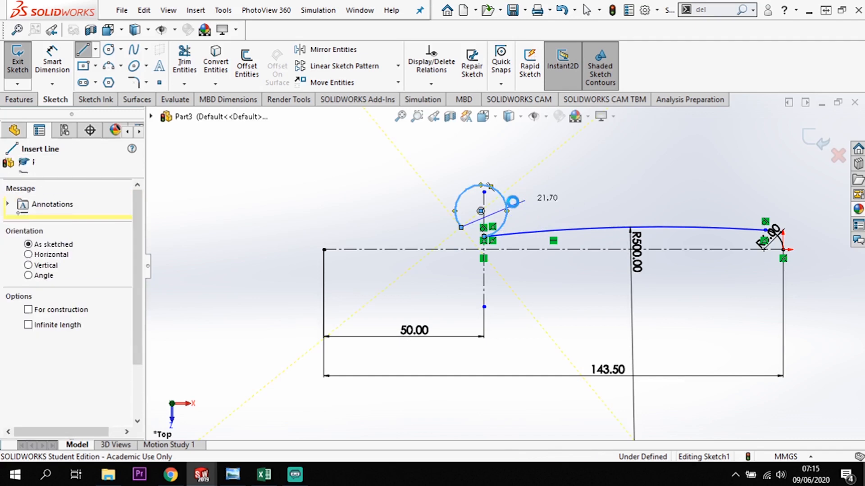
pyautogui.moveTo(461, 228); pyautogui.dragTo(473, 195)
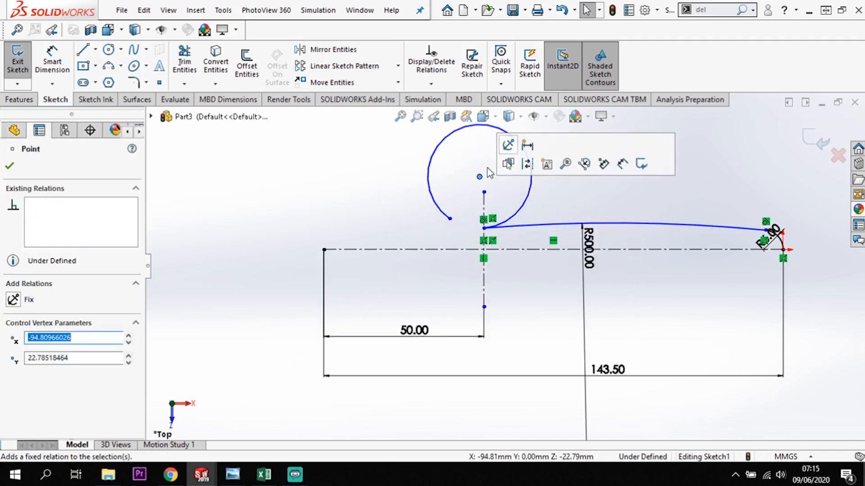
pyautogui.click(528, 201)
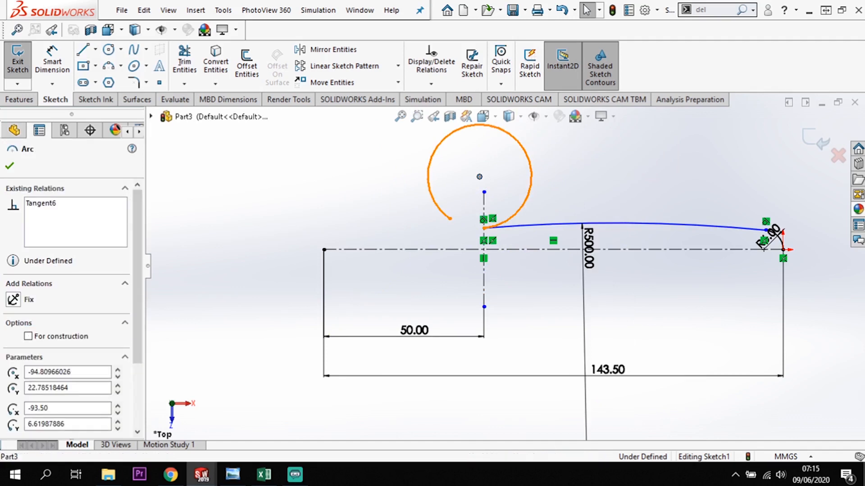
pyautogui.press('Delete')
# Draw a three-point arc of about 7 mm radius and 90° from the 500 mm arc's free end, curving upward away from the origin.
pyautogui.click(108, 65)
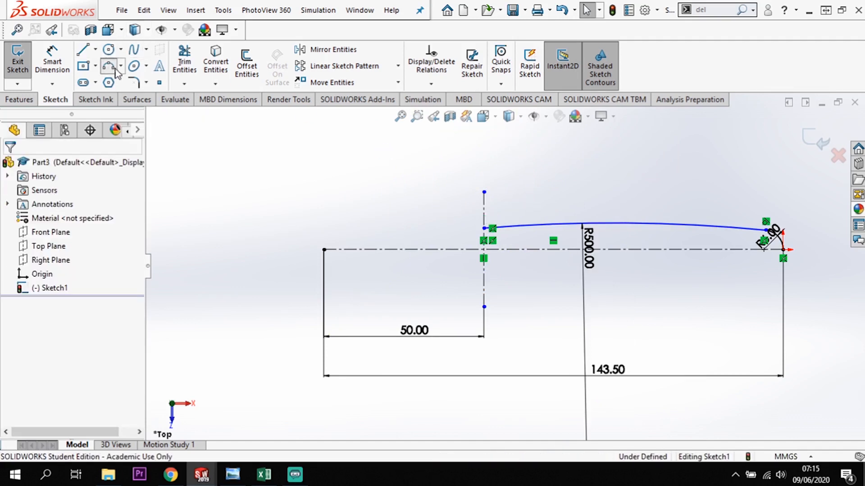
pyautogui.click(484, 228)
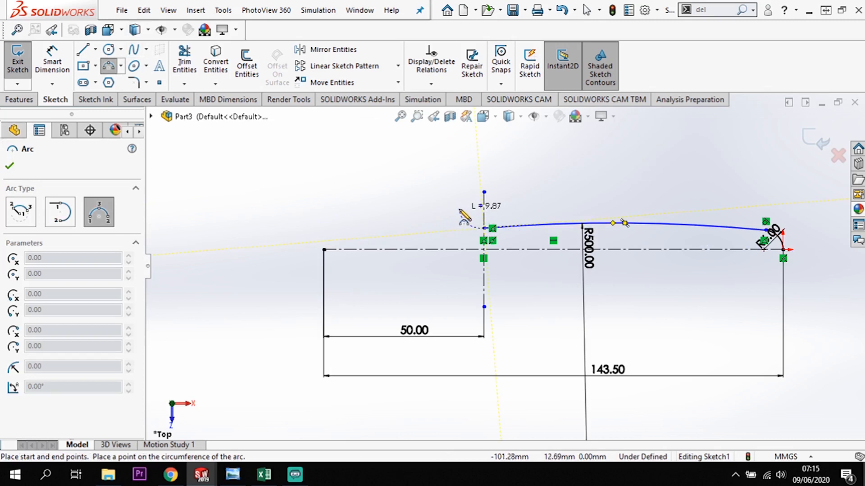
pyautogui.click(460, 210)
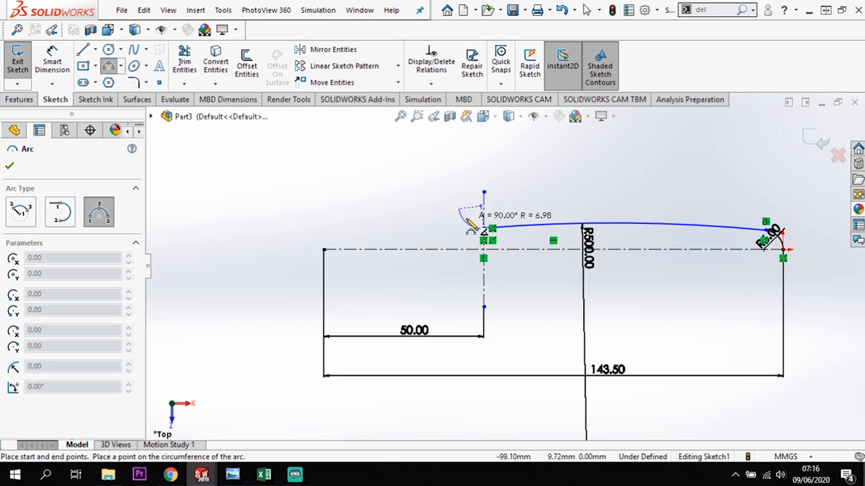
pyautogui.click(468, 223)
pyautogui.press('Escape')
# Make the new arc's center point coincident with the vertical centerline.
pyautogui.scroll(-3, 478, 198)
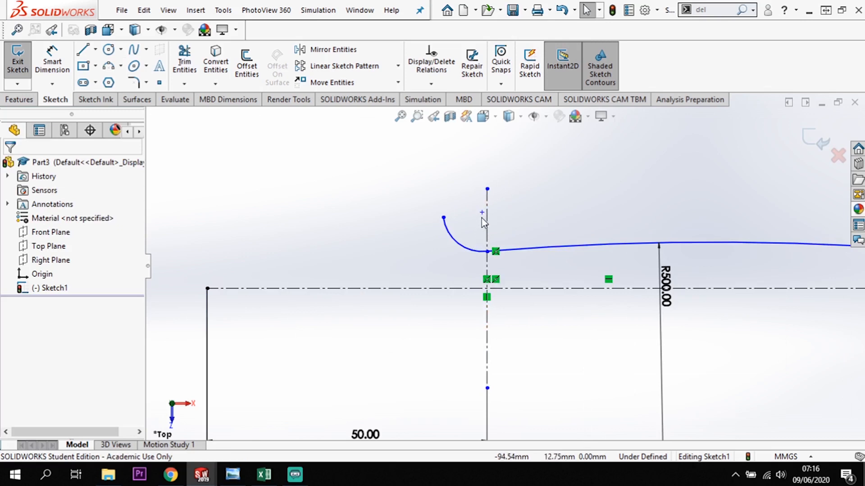
pyautogui.click(482, 214)
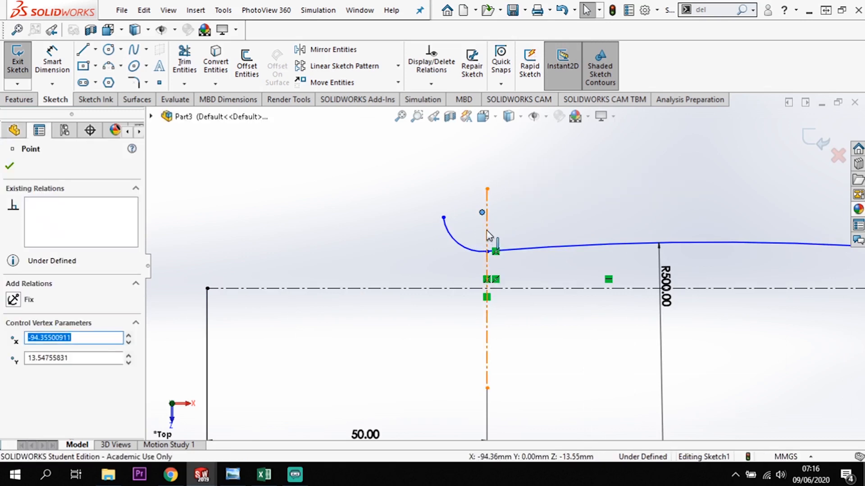
pyautogui.click(486, 232)
pyautogui.keyDown('ctrl'); pyautogui.click(487, 251); pyautogui.keyUp('ctrl')
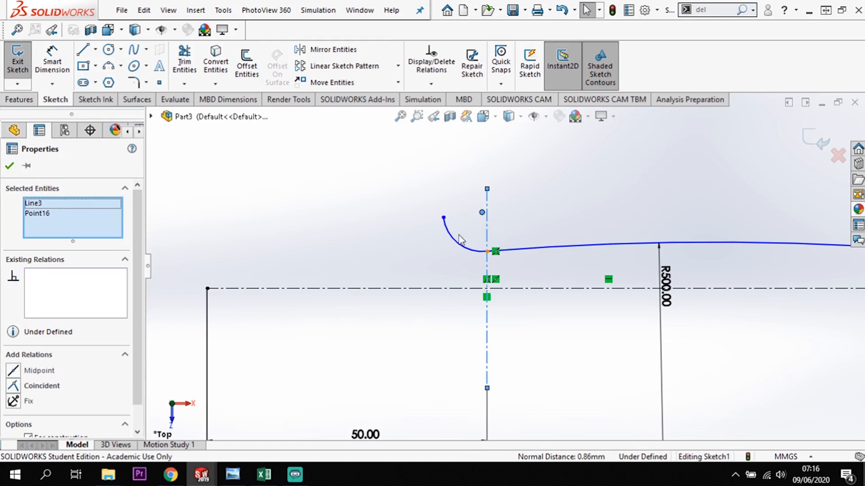
pyautogui.click(14, 386)
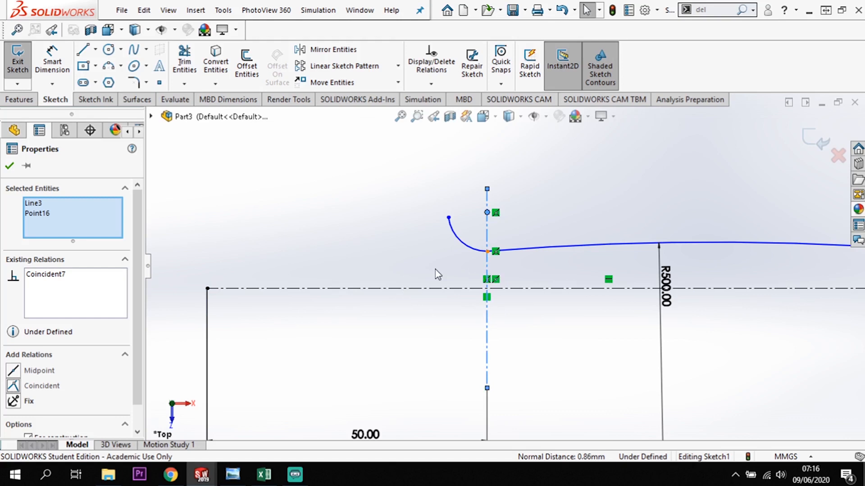
pyautogui.press('Escape')
# Dimension the small arc's center point across the horizontal centerline with a doubled distance of 18 mm.
pyautogui.click(52, 61)
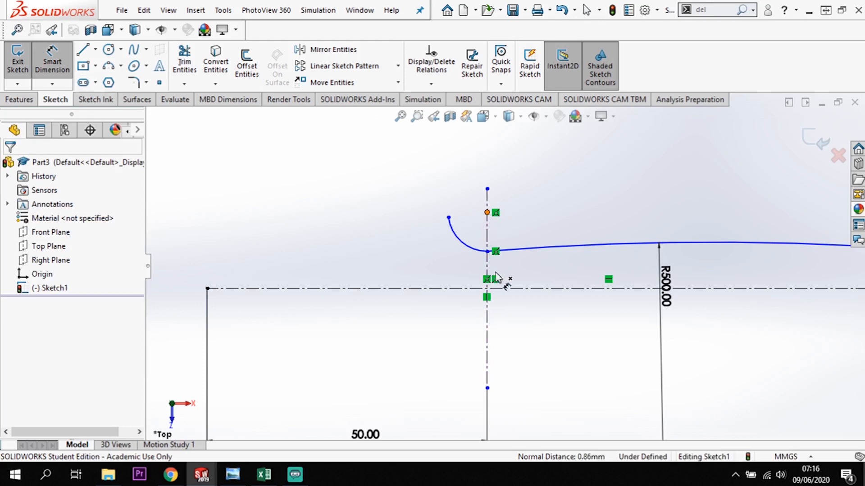
pyautogui.click(502, 289)
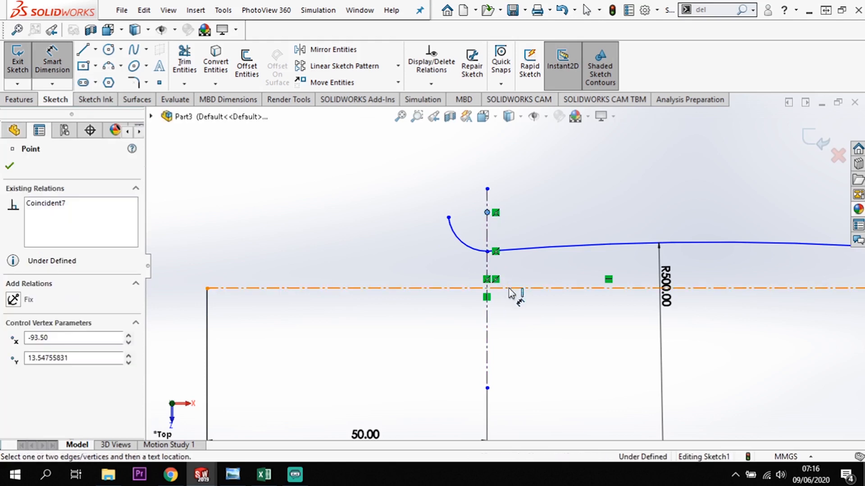
pyautogui.click(538, 290)
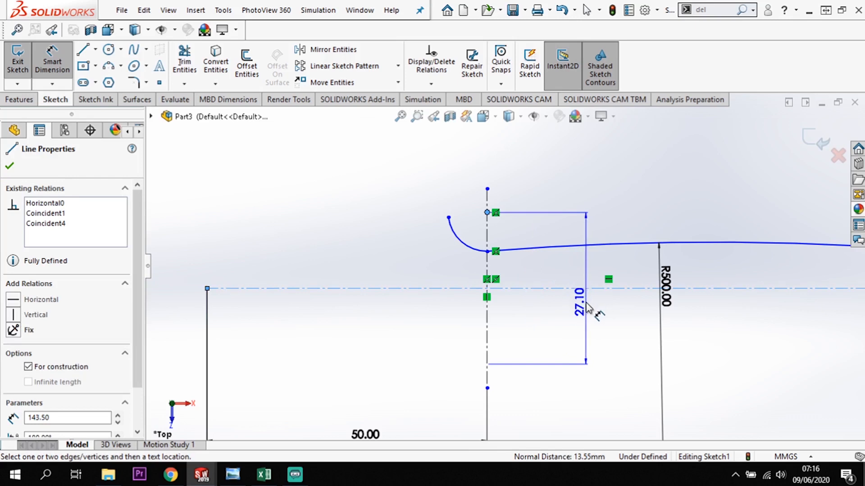
pyautogui.click(585, 309)
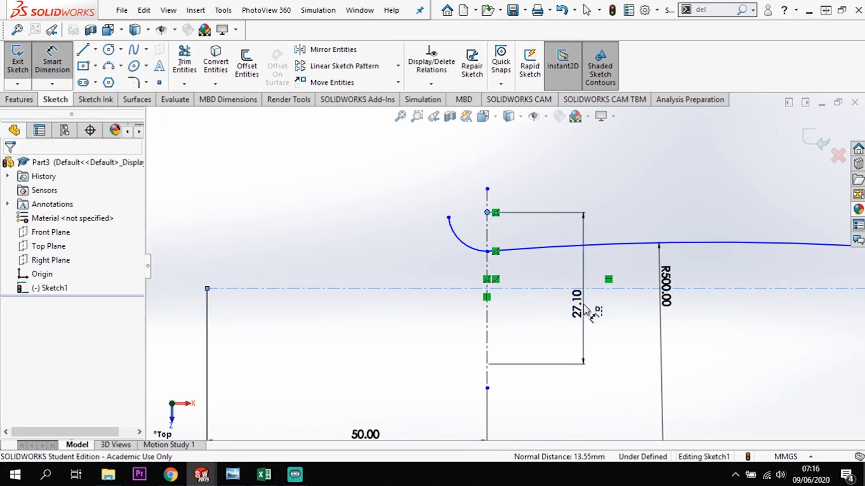
pyautogui.write('18')
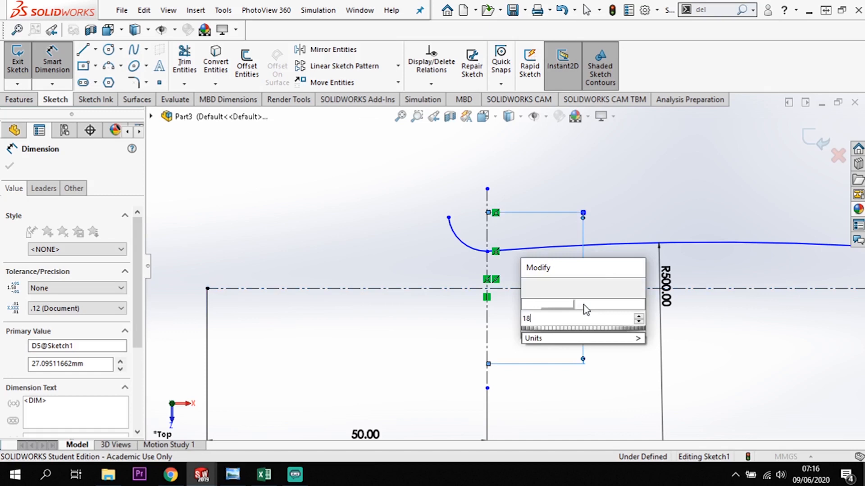
pyautogui.press('Return')
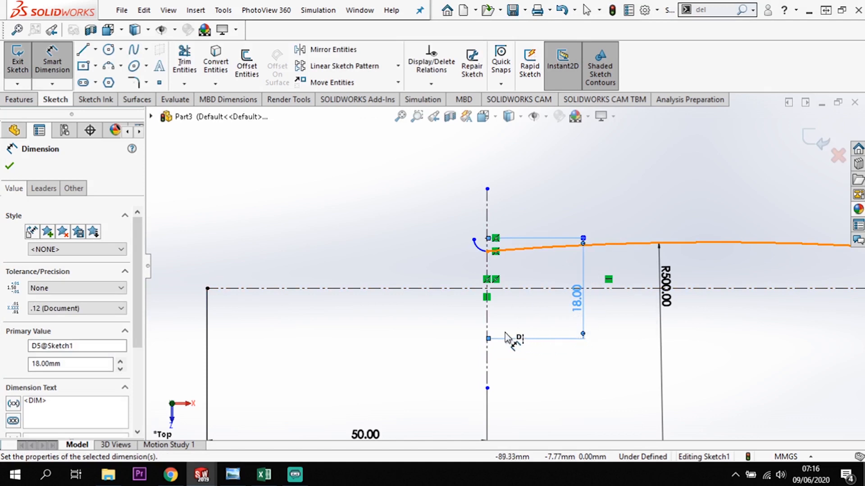
# Dimension the small arc at the vertical centerline with a 6 mm radius.
pyautogui.click(481, 252)
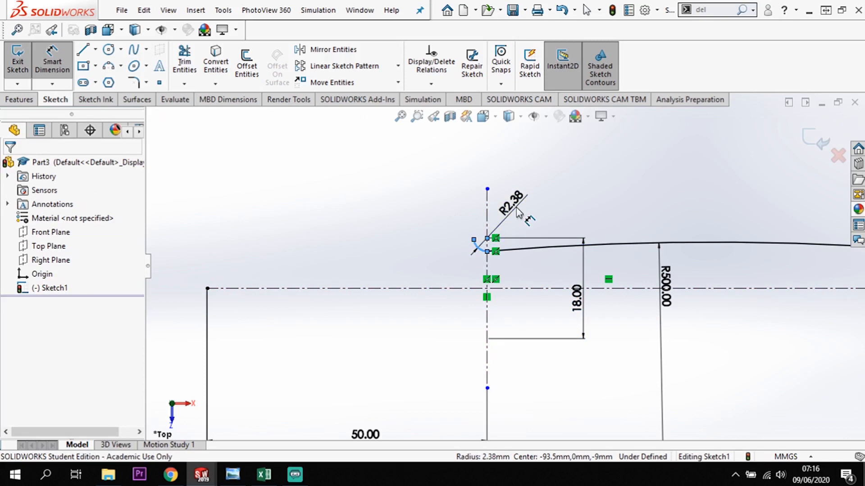
pyautogui.click(519, 213)
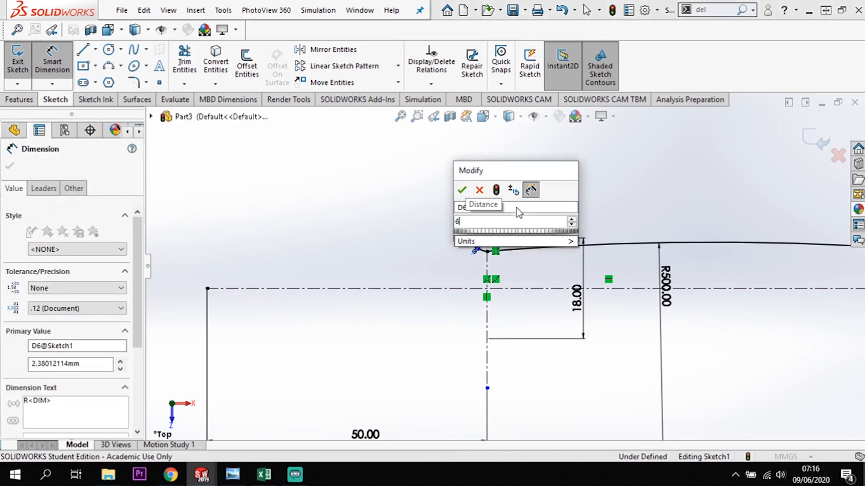
pyautogui.write('6')
pyautogui.press('Return')
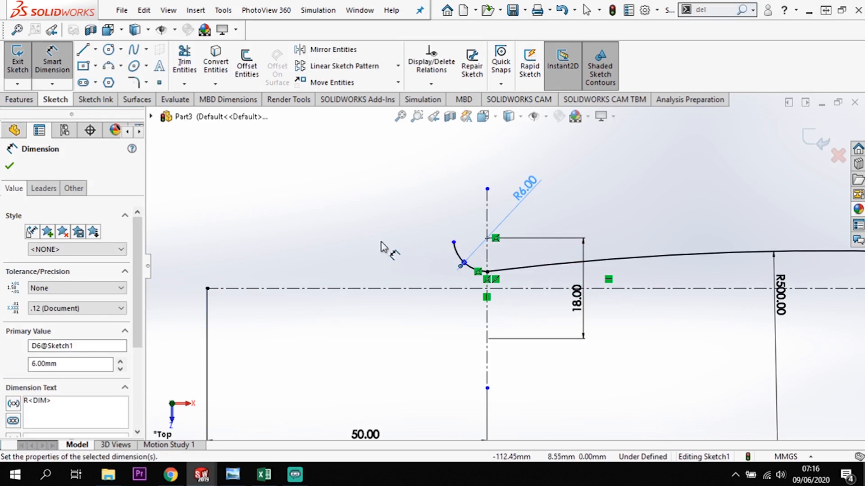
# Draw a tangent arc of about 6.7 mm radius from the 6 mm arc's free end, continued by a tangent arc of about 30 mm radius.
pyautogui.click(83, 49)
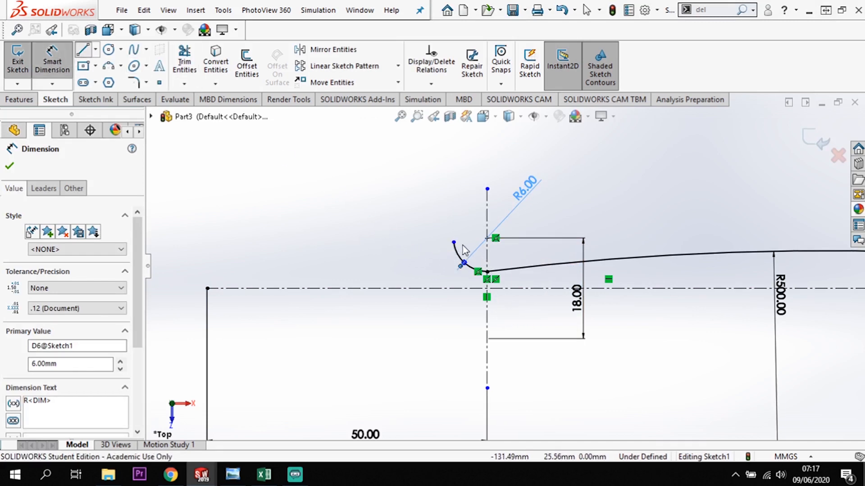
pyautogui.click(454, 242)
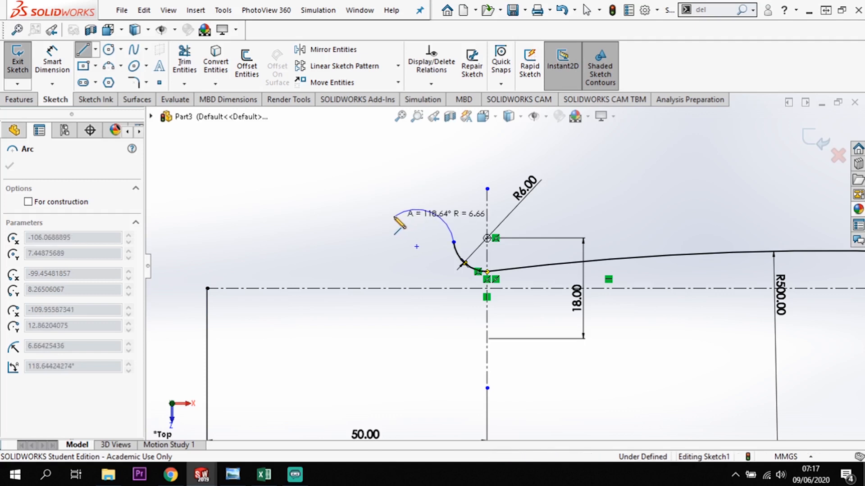
pyautogui.click(395, 216)
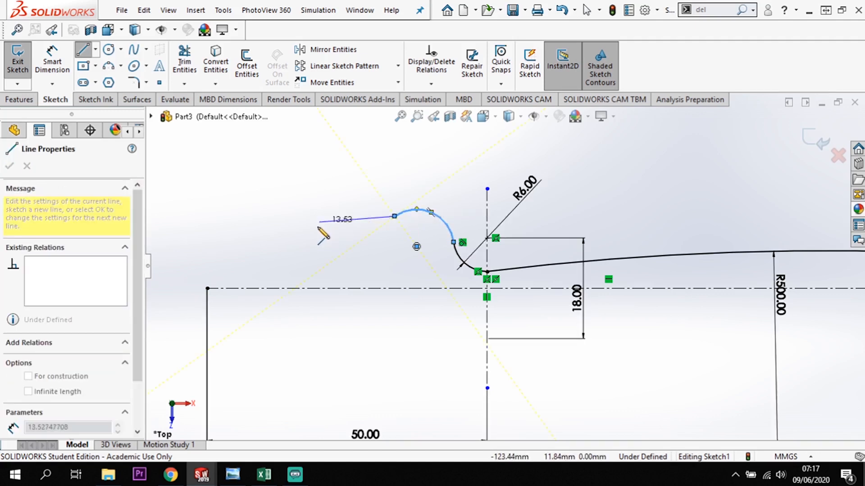
pyautogui.doubleClick(394, 216)
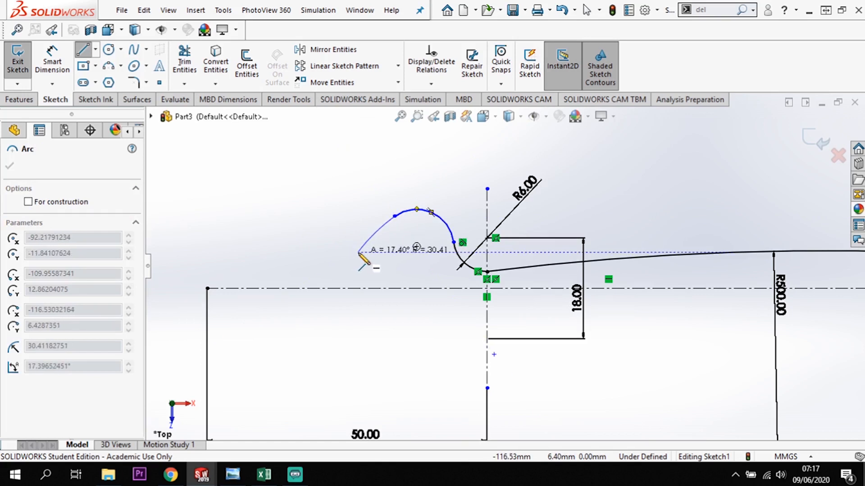
pyautogui.click(358, 252)
pyautogui.press('Escape')
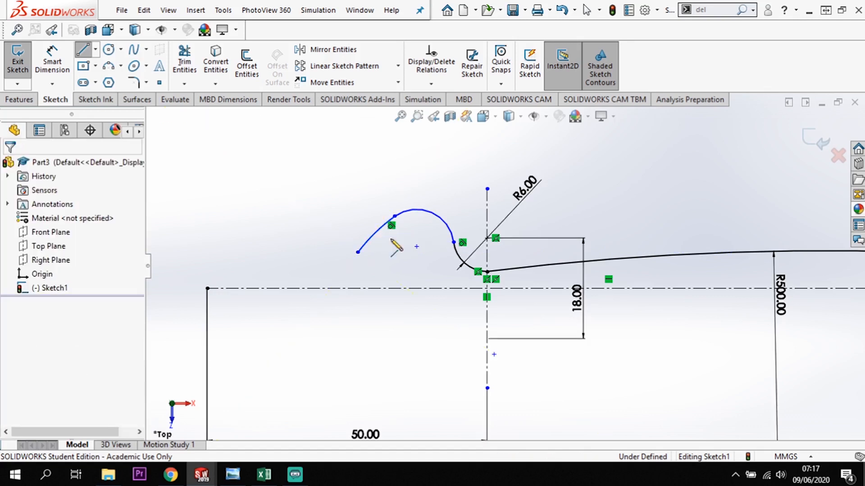
pyautogui.press('Escape')
# Stretch the two tangent arcs away from the vertical centerline, enlarging the first to about 19.4 mm radius.
pyautogui.click(417, 246)
pyautogui.moveTo(391, 276); pyautogui.dragTo(277, 255)
pyautogui.click(366, 267)
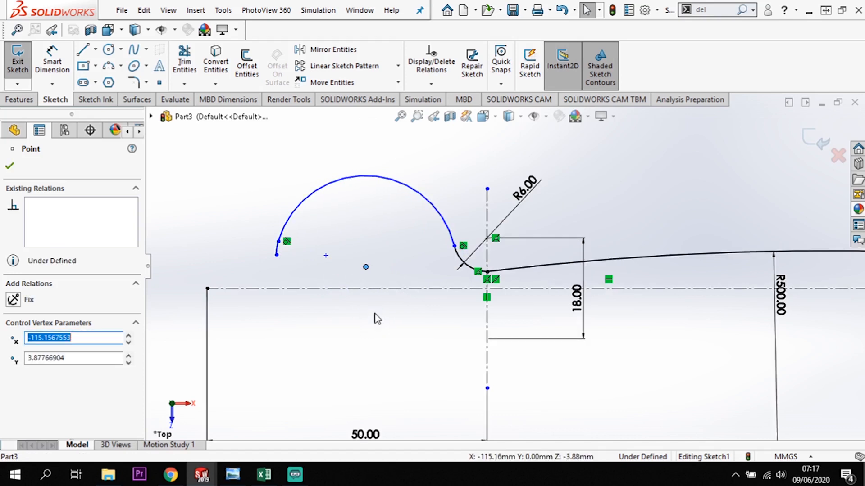
pyautogui.moveTo(366, 267)
pyautogui.mouseDown()
pyautogui.moveTo(381, 293)
pyautogui.moveTo(340, 304)
pyautogui.mouseUp()
pyautogui.click(340, 304)
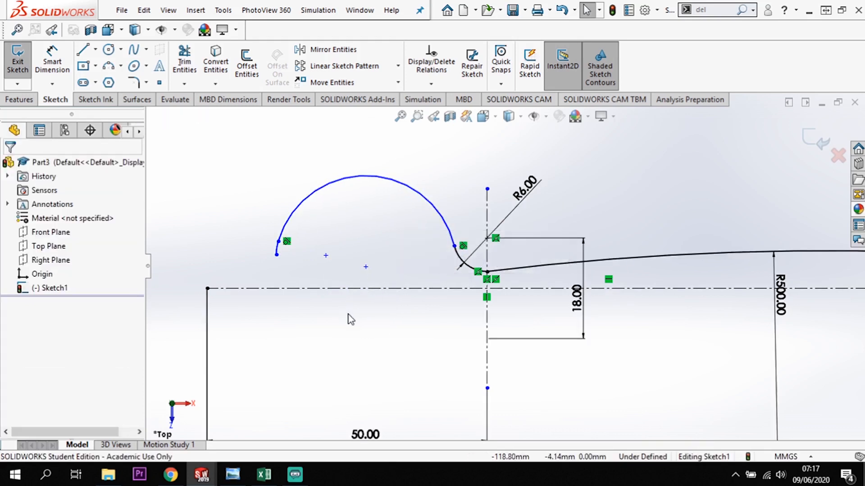
pyautogui.click(366, 267)
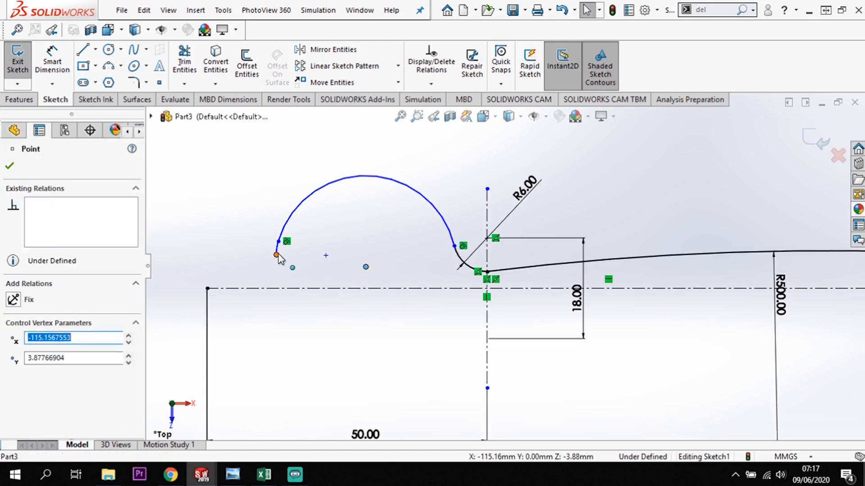
pyautogui.moveTo(329, 258); pyautogui.dragTo(299, 255)
pyautogui.moveTo(351, 270); pyautogui.dragTo(350, 306)
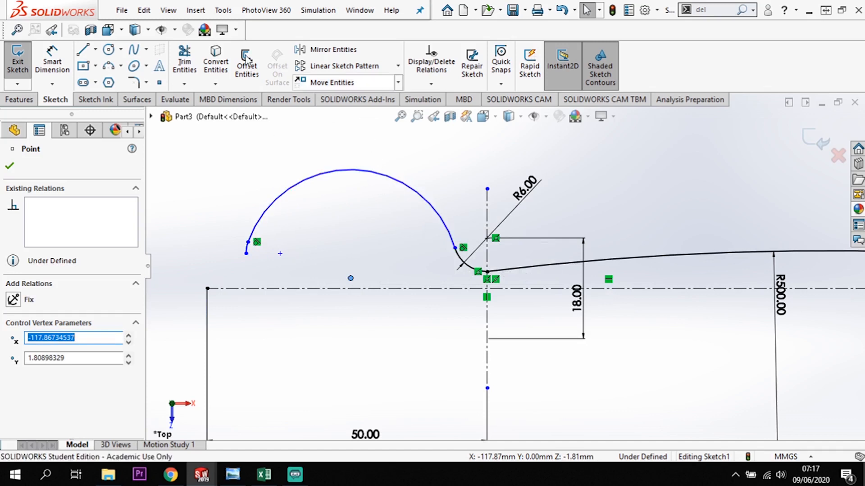
# Set the radius of the large tangent arc beside the 6 mm arc to 20 mm.
pyautogui.click(52, 61)
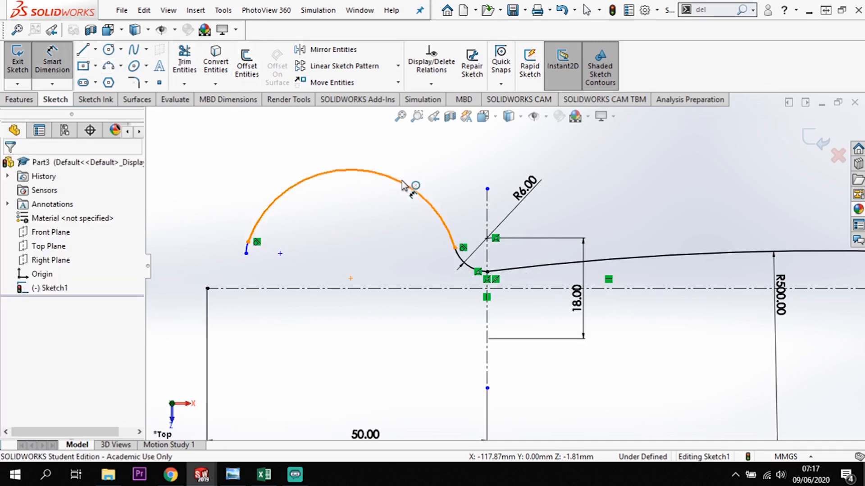
pyautogui.click(433, 173)
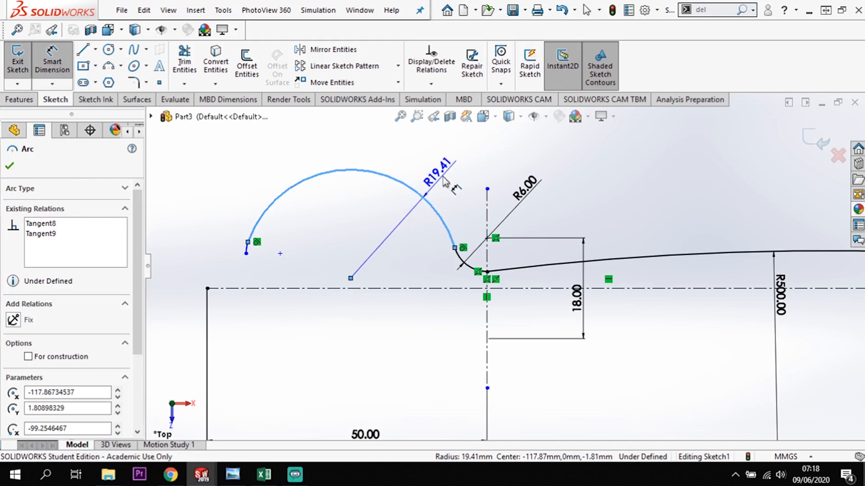
pyautogui.click(444, 181)
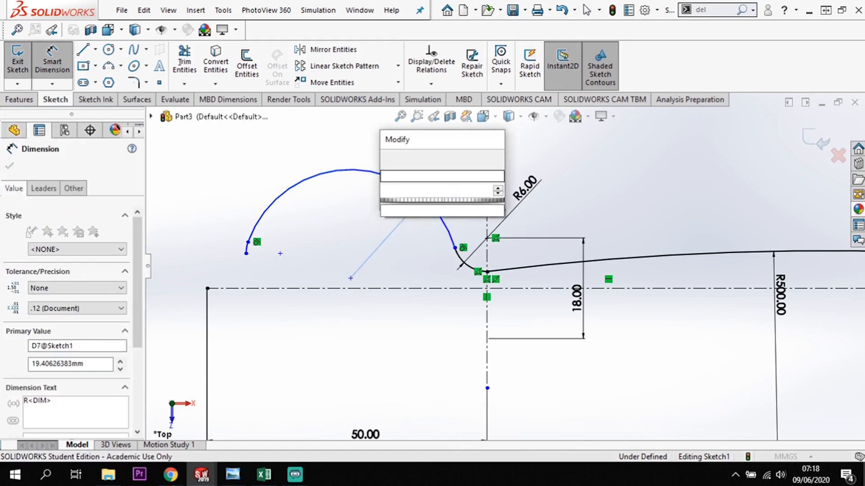
pyautogui.write('20')
pyautogui.press('Return')
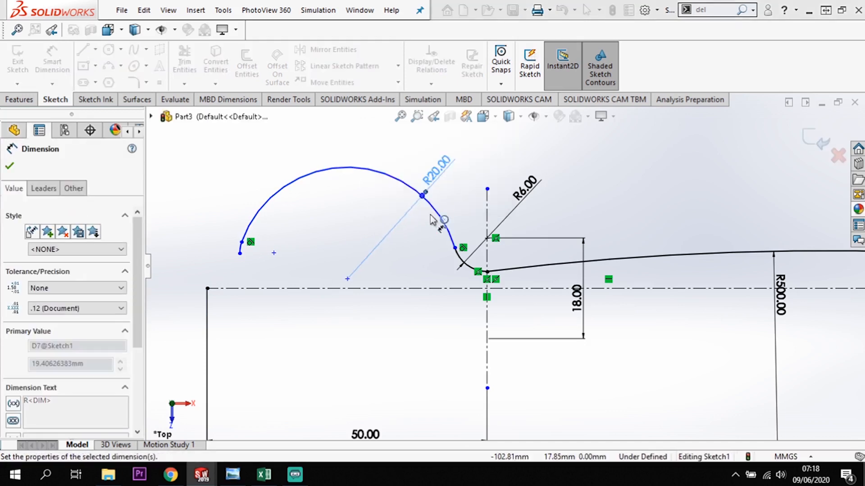
# Lengthen the end arc by moving its joint with the 20 mm arc up the curve to about X -125.9, Y 16.8.
pyautogui.press('Escape')
pyautogui.press('Escape')
pyautogui.click(348, 278)
pyautogui.moveTo(363, 327); pyautogui.dragTo(360, 313)
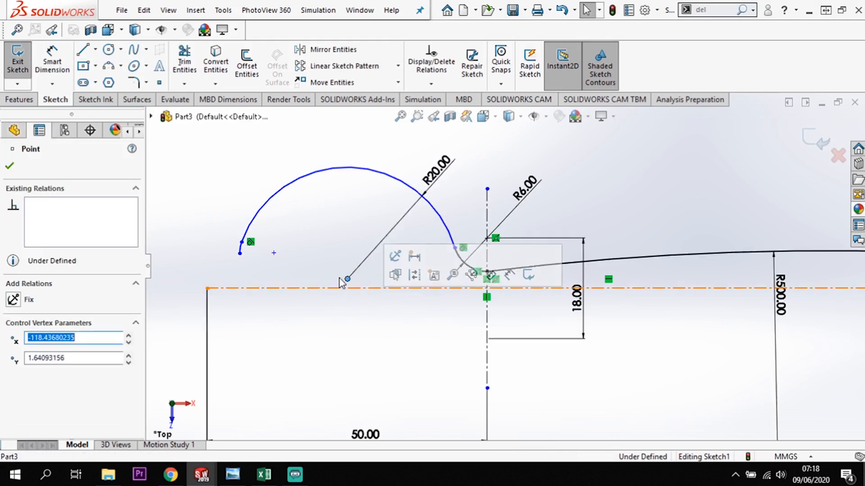
pyautogui.press('Escape')
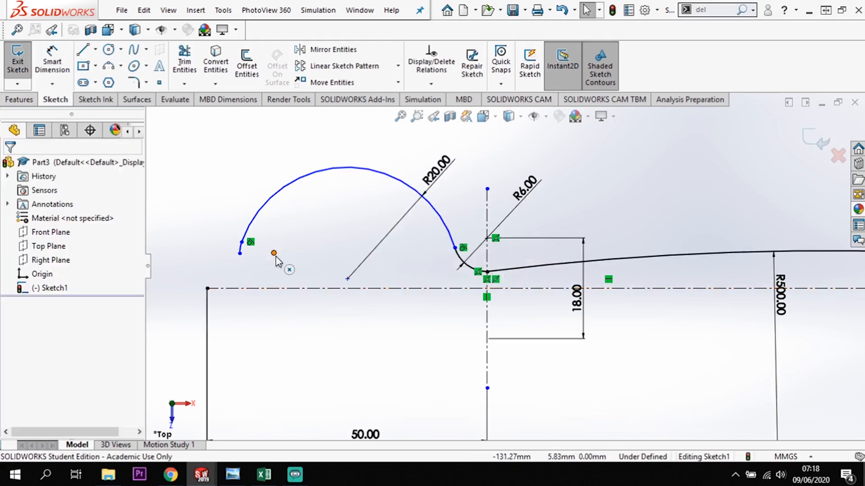
pyautogui.click(274, 253)
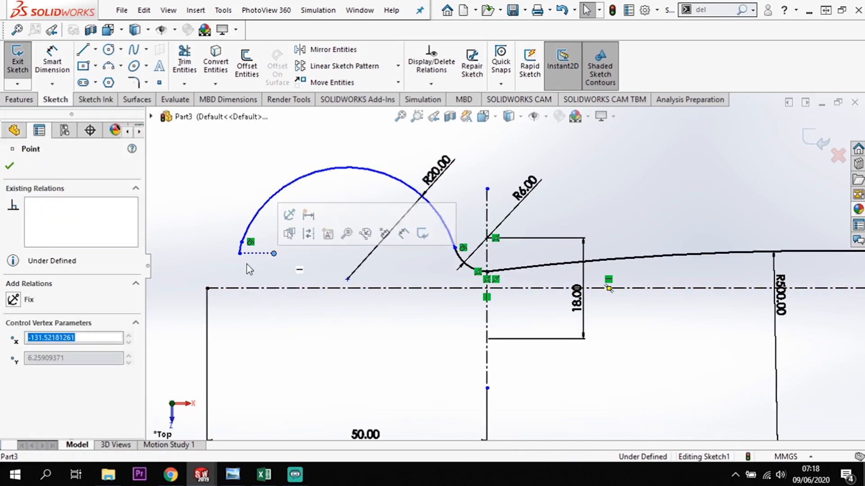
pyautogui.moveTo(240, 256); pyautogui.dragTo(220, 269)
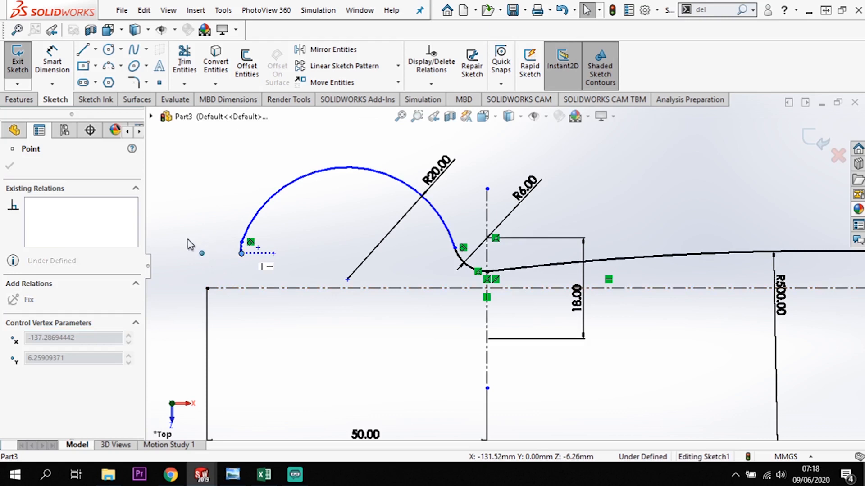
pyautogui.moveTo(188, 240); pyautogui.dragTo(188, 241)
pyautogui.click(281, 331)
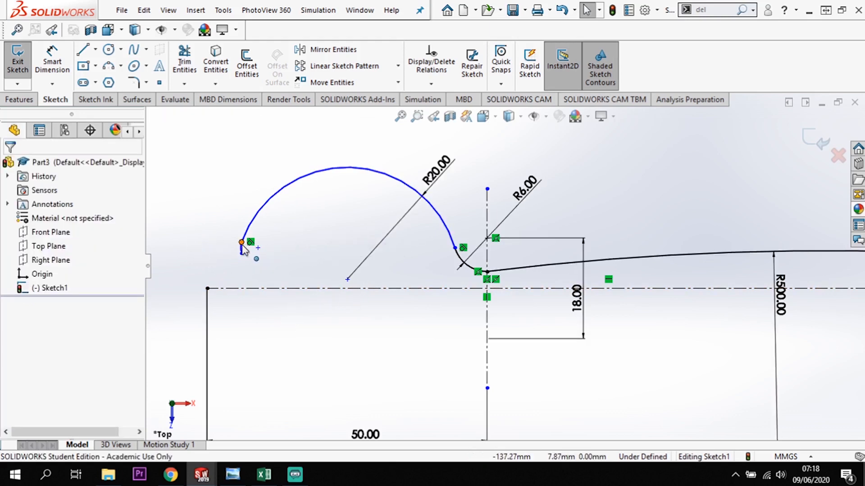
pyautogui.moveTo(242, 242); pyautogui.dragTo(306, 194)
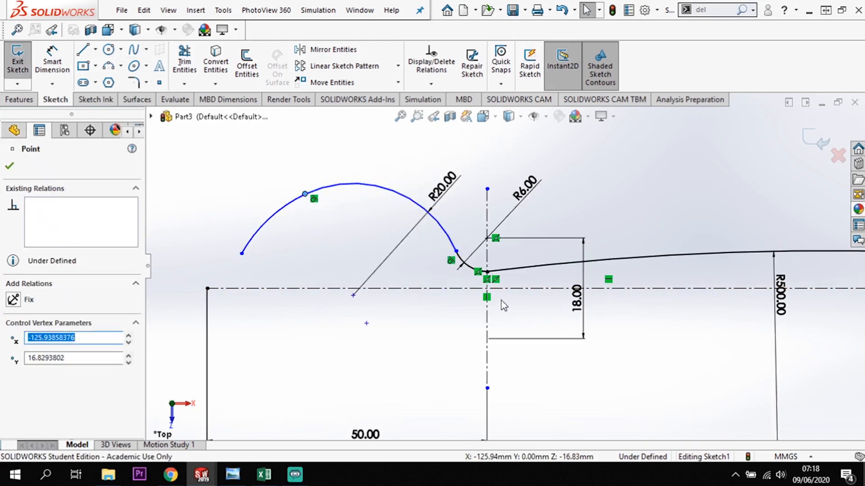
# Dimension the end arc's center point across the horizontal centerline with a doubled distance of 7 mm.
pyautogui.click(52, 61)
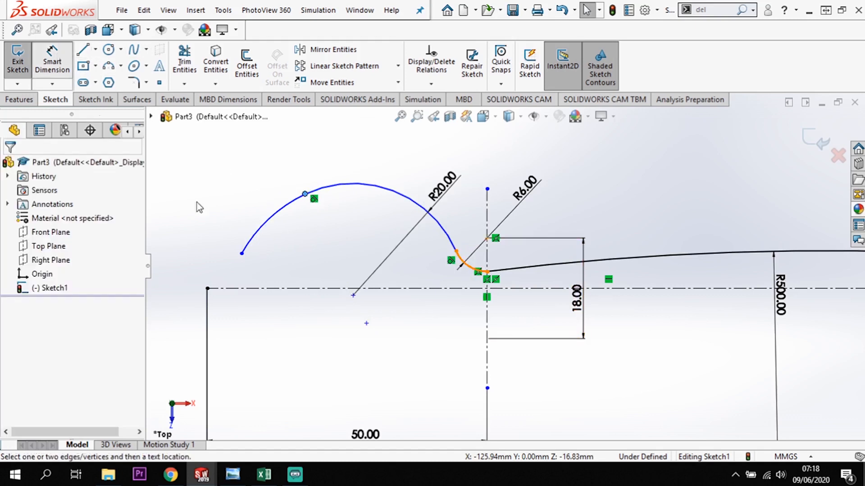
pyautogui.click(366, 324)
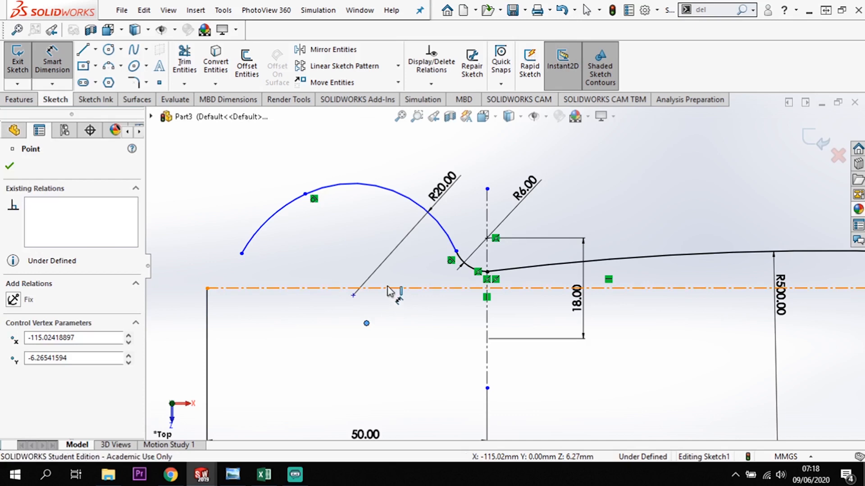
pyautogui.click(359, 289)
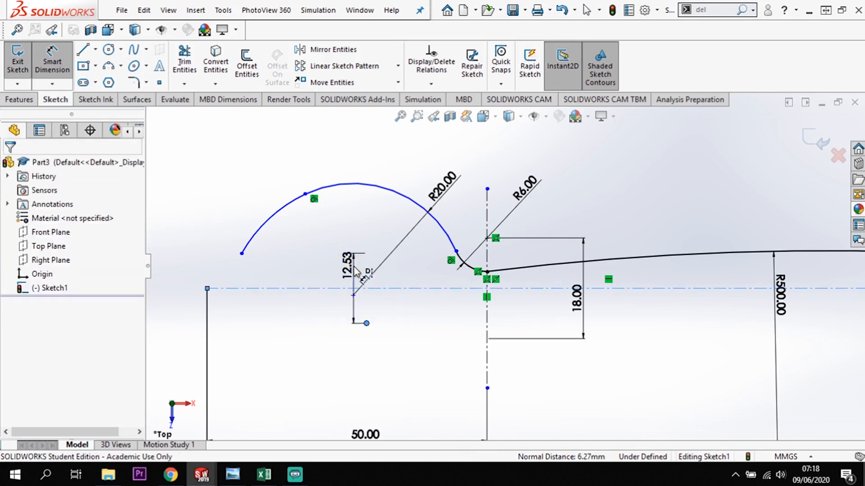
pyautogui.click(355, 270)
pyautogui.write('7')
pyautogui.press('Return')
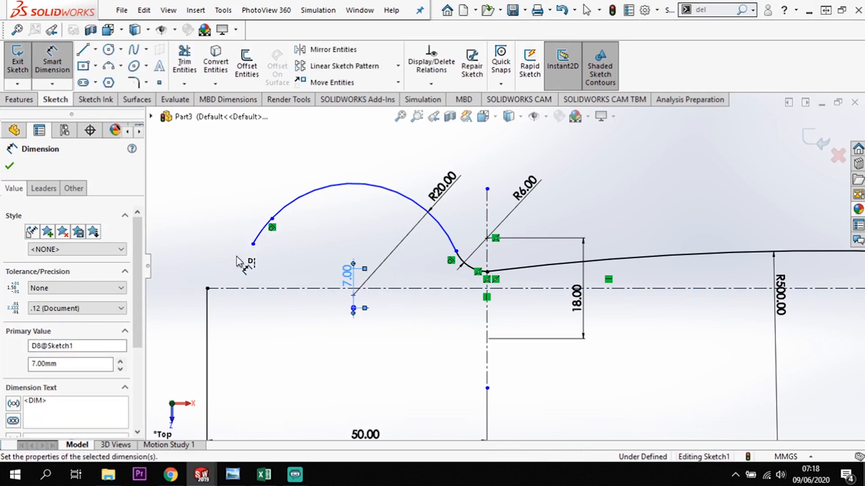
# Move the joint between the end arc and the 20 mm arc past the crest, to about X -114.4, Y 16.9.
pyautogui.click(272, 219)
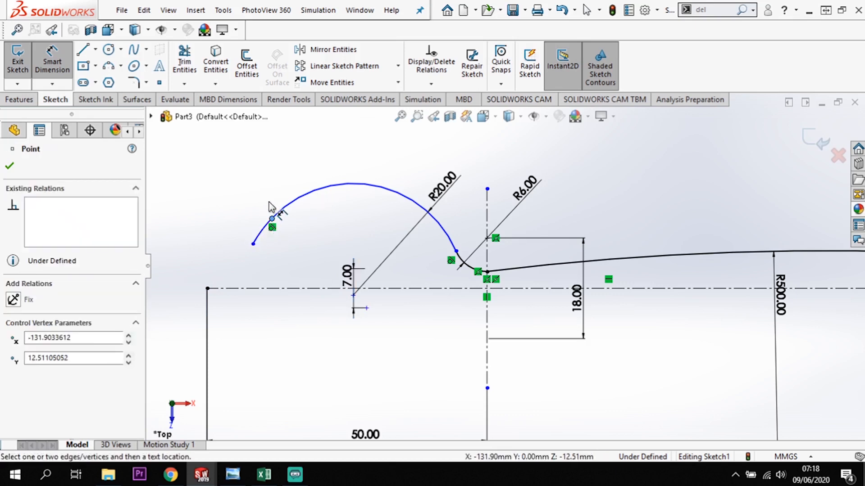
pyautogui.press('Escape')
pyautogui.moveTo(273, 221); pyautogui.dragTo(370, 195)
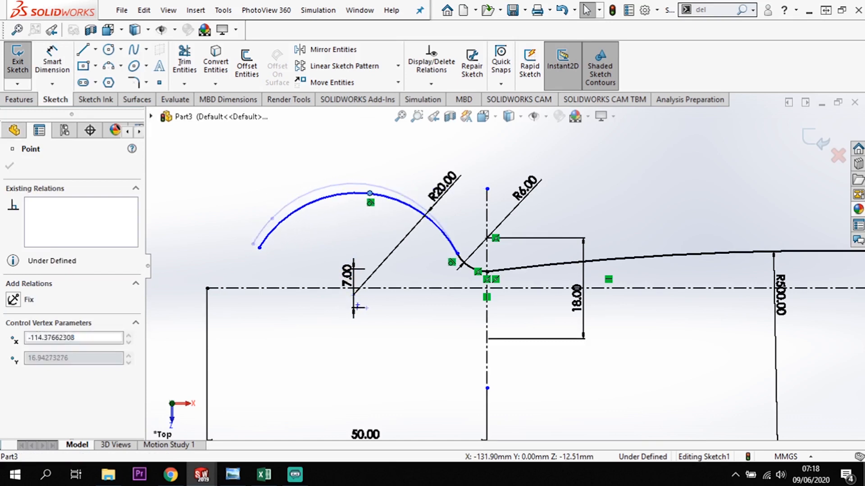
# Dimension the end arc's radius as 40 mm.
pyautogui.click(52, 56)
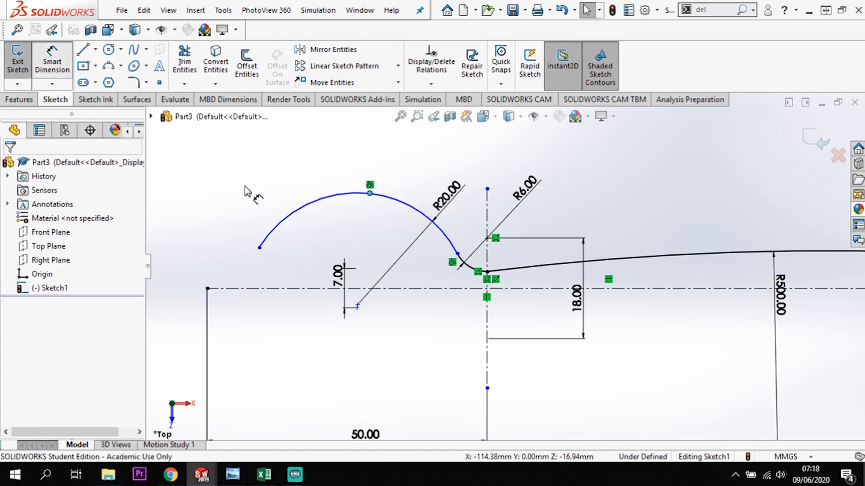
pyautogui.click(298, 218)
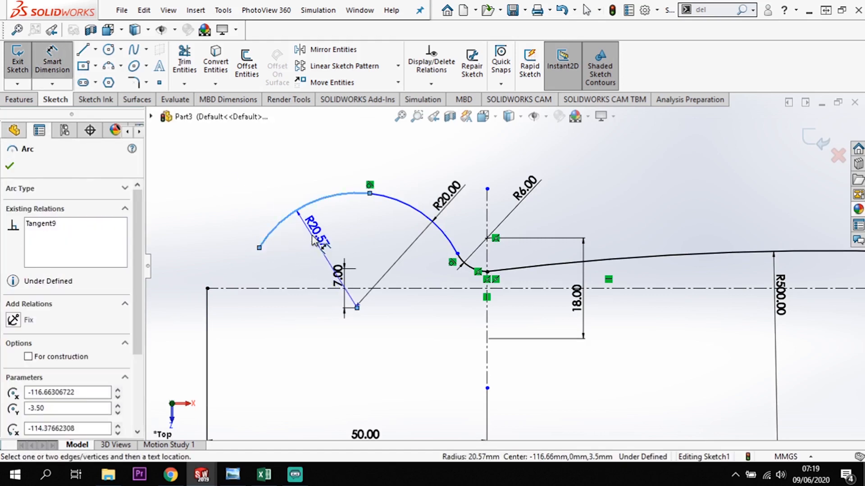
pyautogui.click(323, 239)
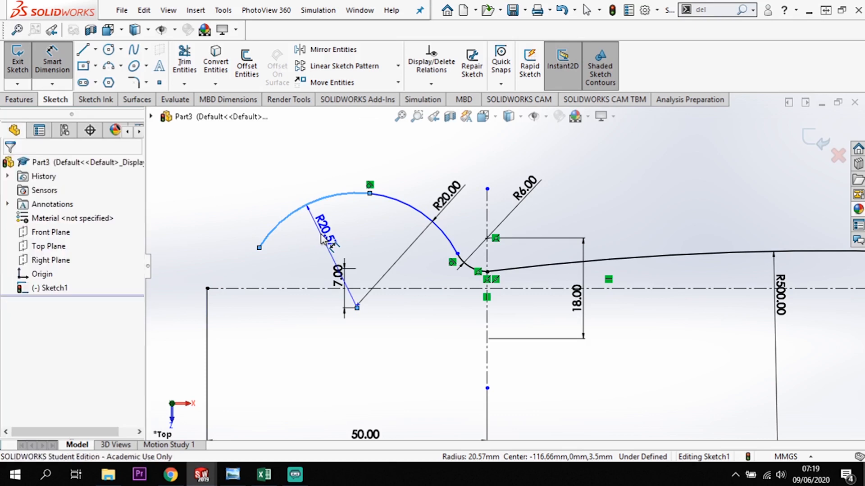
pyautogui.write('40')
pyautogui.press('Return')
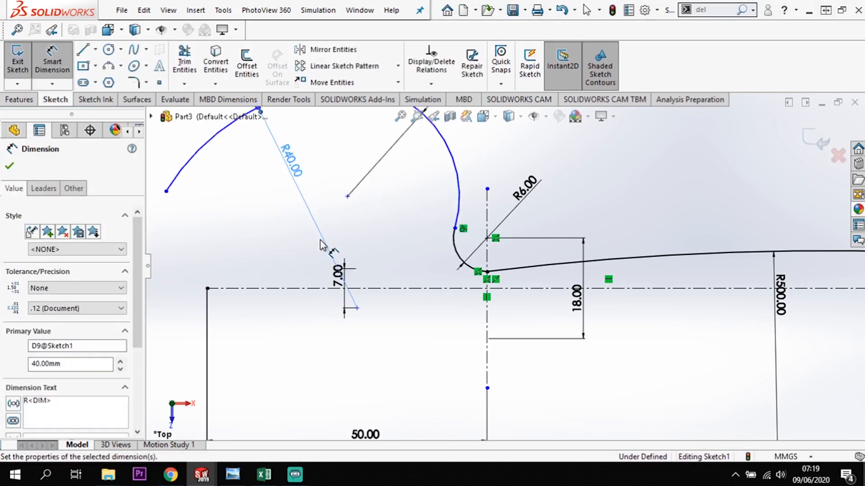
pyautogui.scroll(1, 390, 256)
pyautogui.scroll(1, 390, 256)
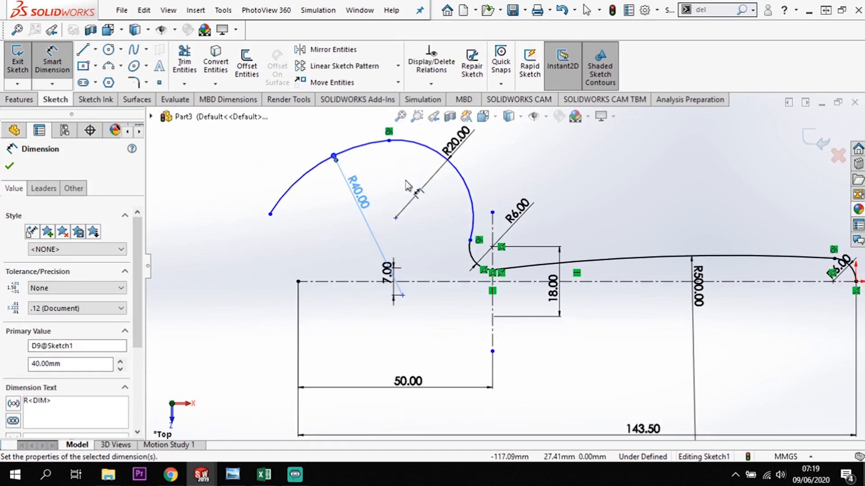
pyautogui.scroll(-1, 407, 185)
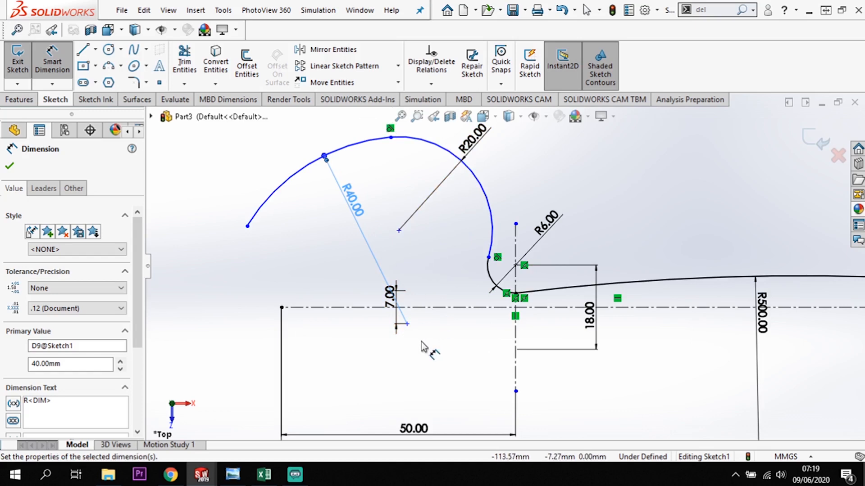
pyautogui.press('Escape')
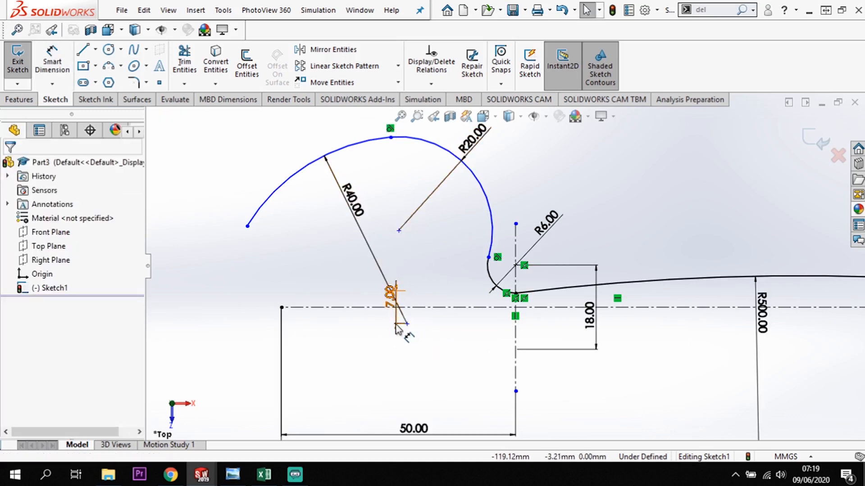
# Try moving the 20 mm arc's center point below the horizontal centerline, and undo the move.
pyautogui.click(398, 231)
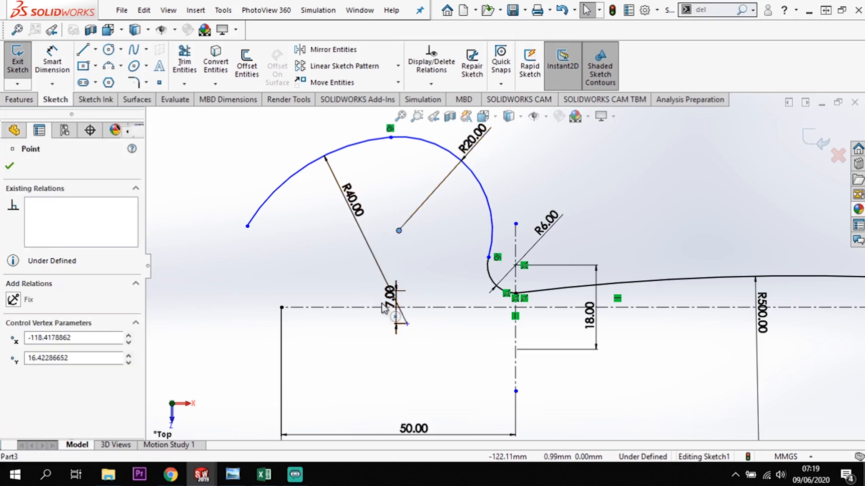
pyautogui.moveTo(381, 303); pyautogui.dragTo(396, 309)
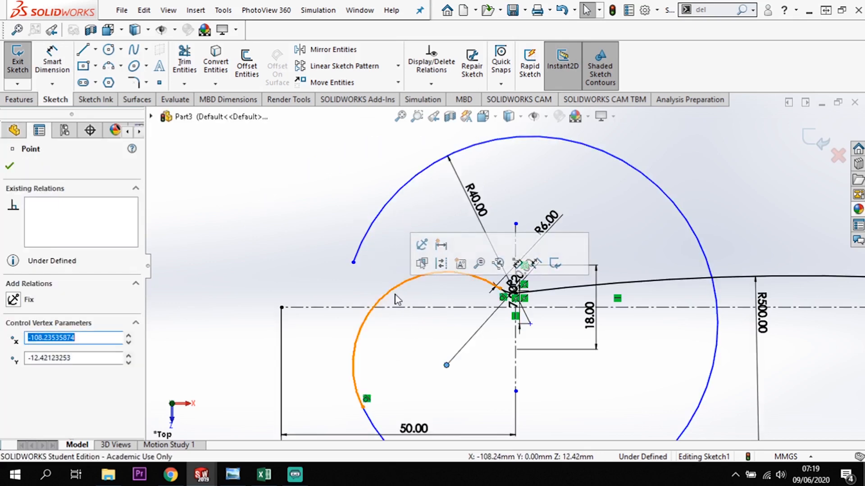
pyautogui.hotkey('ctrl', 'z')
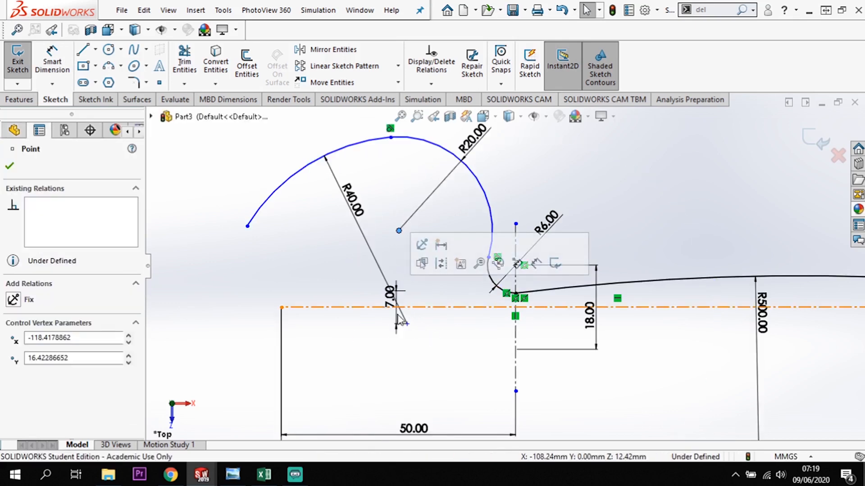
# Delete the 7 mm dimension and move the 20 mm arc's center point below the centerline, to about X -114.9, Y -5.8.
pyautogui.click(396, 330)
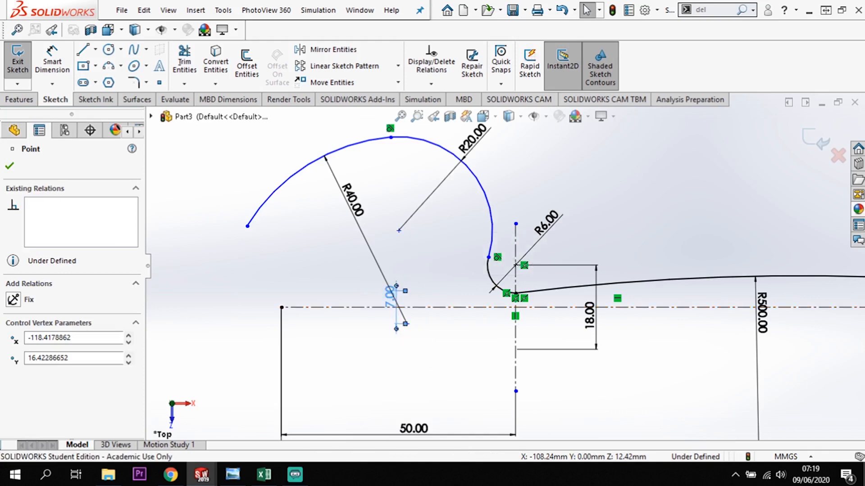
pyautogui.press('Delete')
pyautogui.click(406, 324)
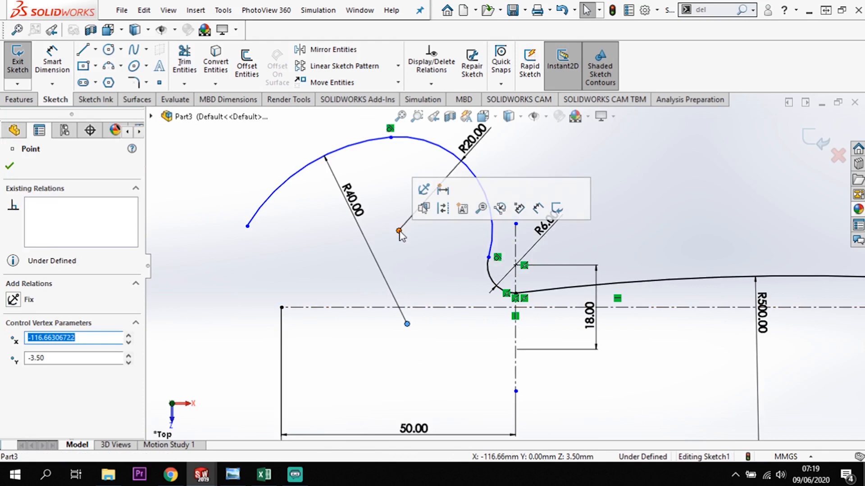
pyautogui.moveTo(399, 231); pyautogui.dragTo(399, 266)
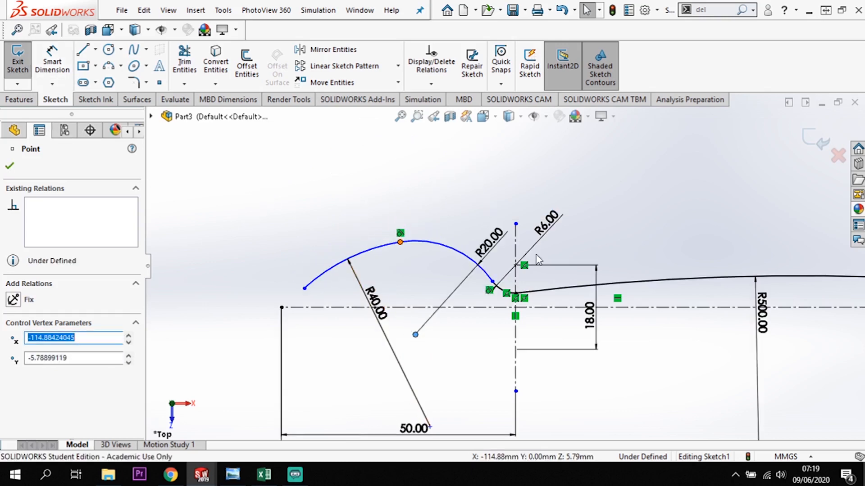
# Dimension the 20 mm arc's center point across the horizontal centerline with a doubled distance of 7 mm.
pyautogui.click(52, 63)
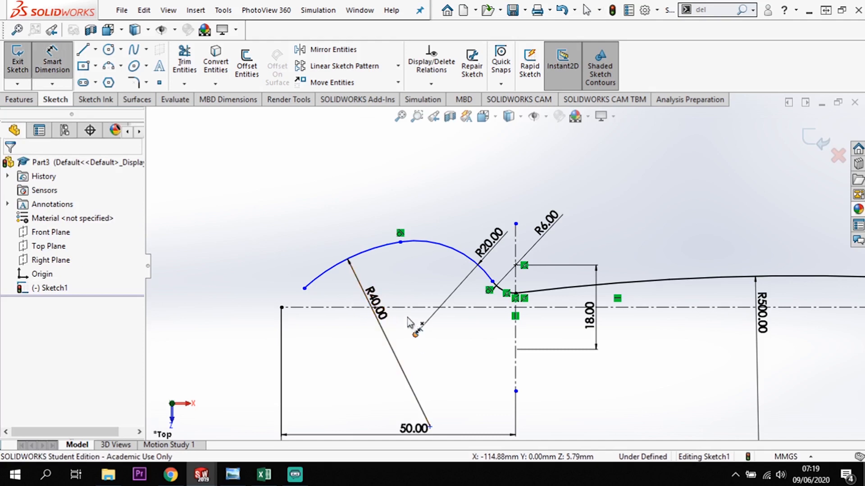
pyautogui.click(415, 335)
pyautogui.click(412, 307)
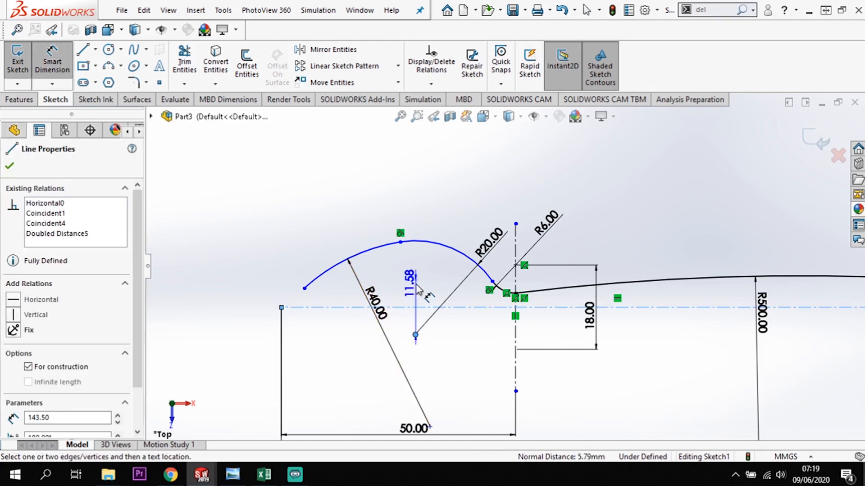
pyautogui.click(406, 297)
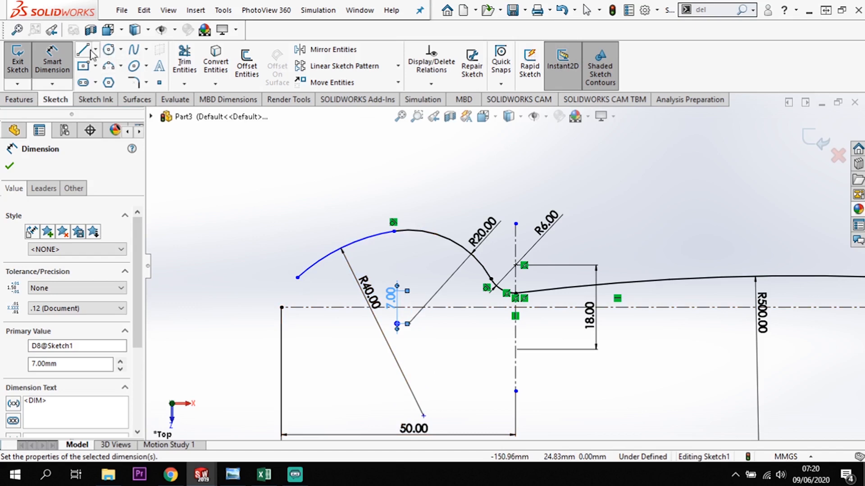
# Draw a tangent arc of about 11 mm radius from the free end of the 40 mm arc to the centerline's far endpoint.
pyautogui.press('l')
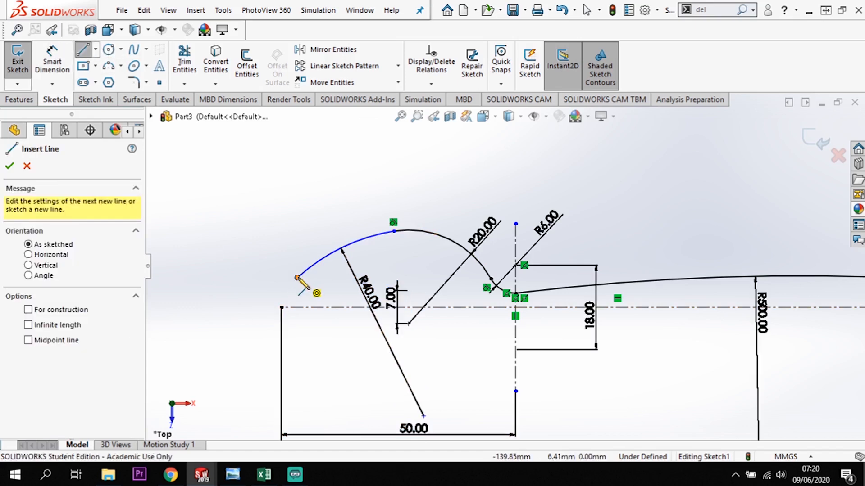
pyautogui.click(298, 279)
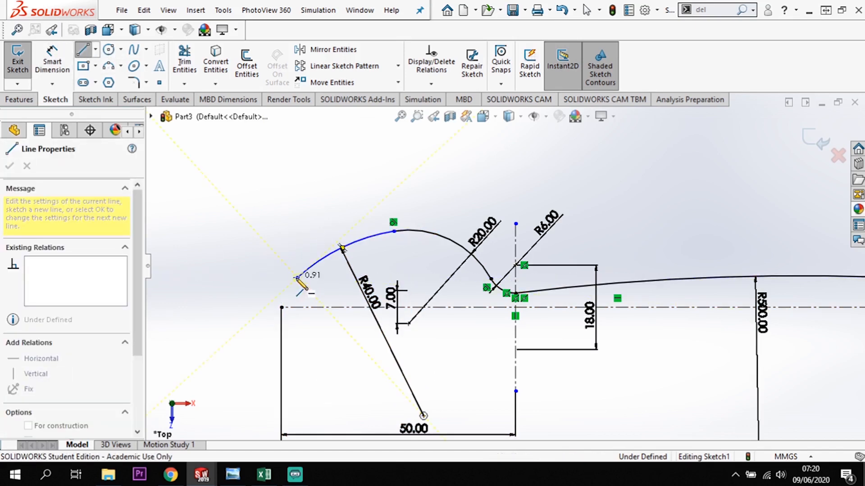
pyautogui.press('a')
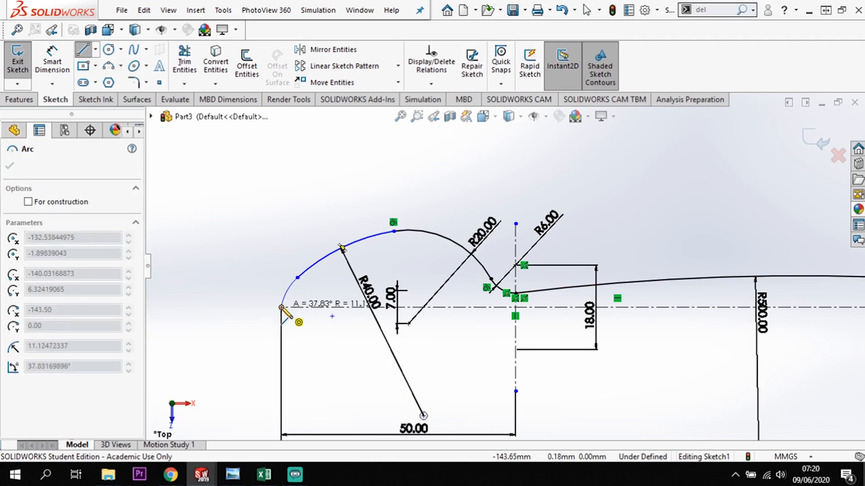
pyautogui.click(282, 308)
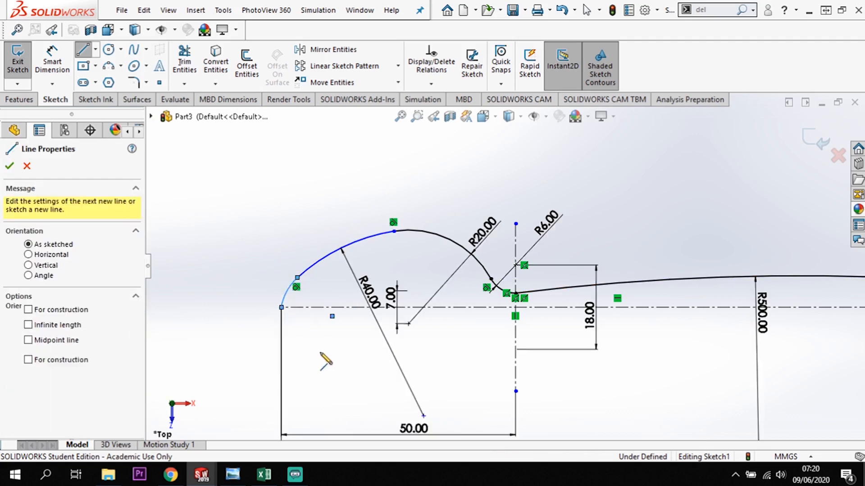
pyautogui.press('Escape')
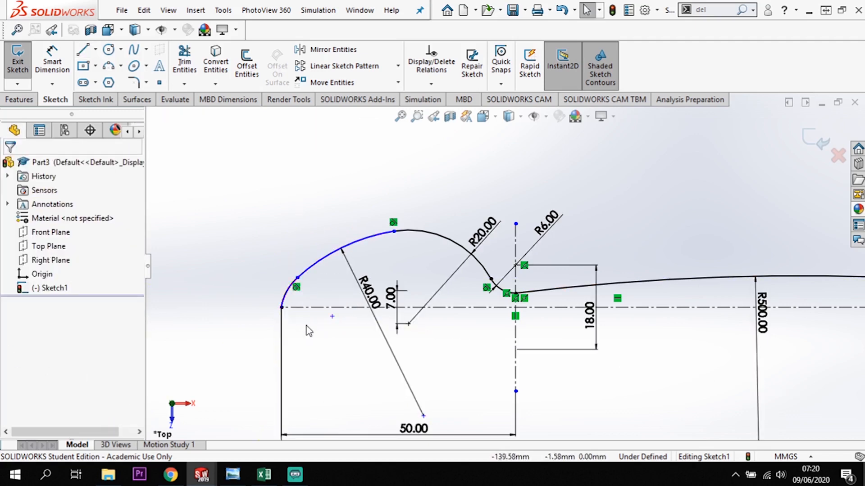
# Make the new end arc's center point coincident with the horizontal centerline.
pyautogui.click(332, 316)
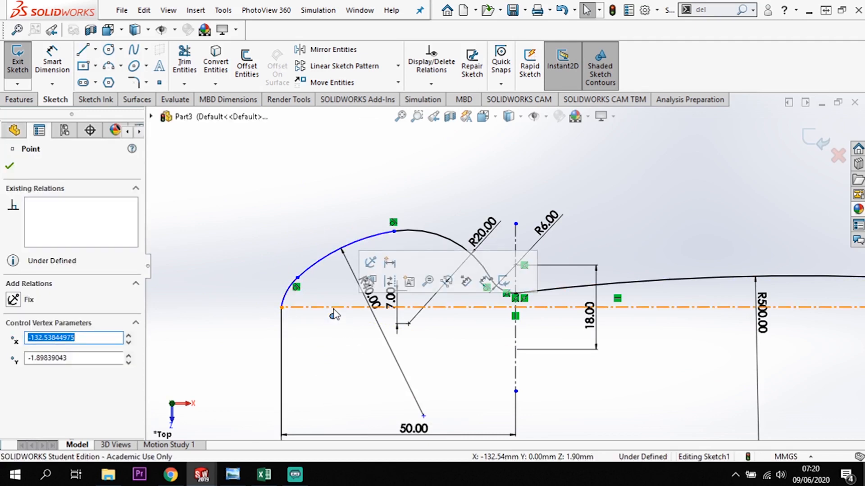
pyautogui.keyDown('ctrl'); pyautogui.click(311, 307); pyautogui.keyUp('ctrl')
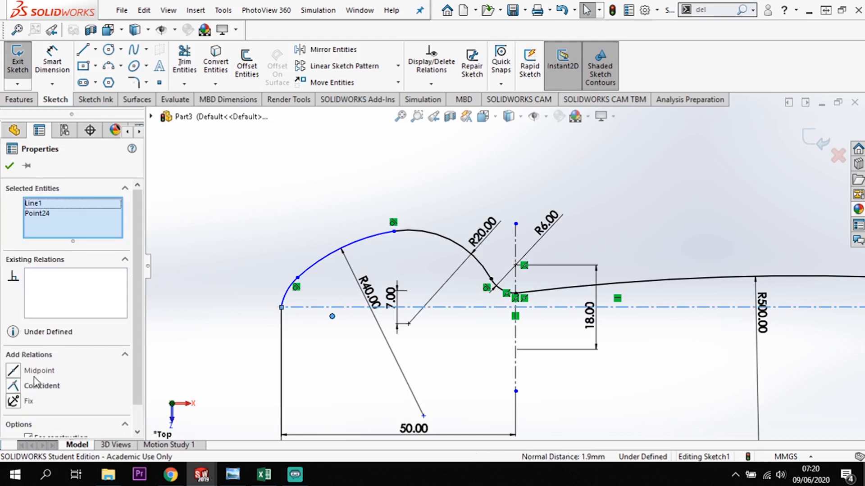
pyautogui.click(19, 386)
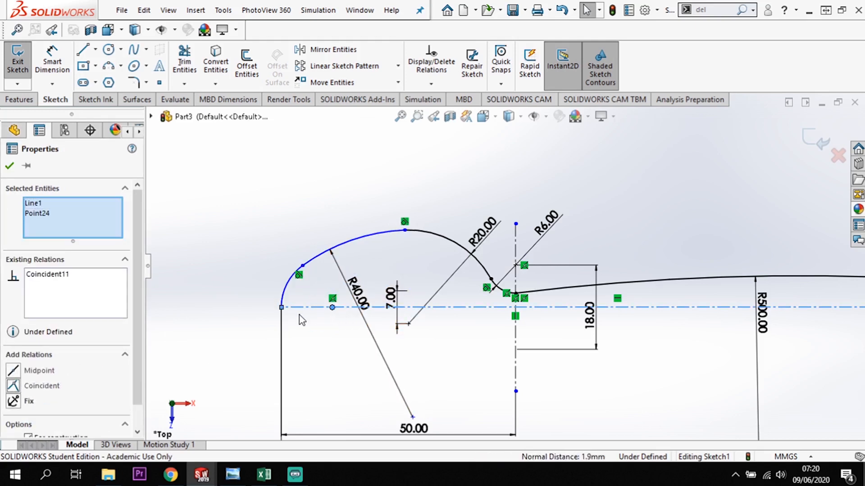
# Dimension the new end arc's radius as 10 mm.
pyautogui.click(53, 63)
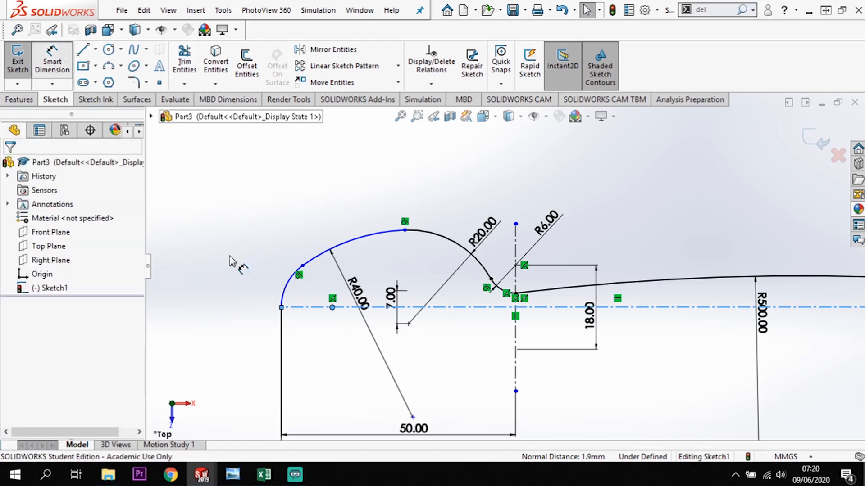
pyautogui.click(286, 287)
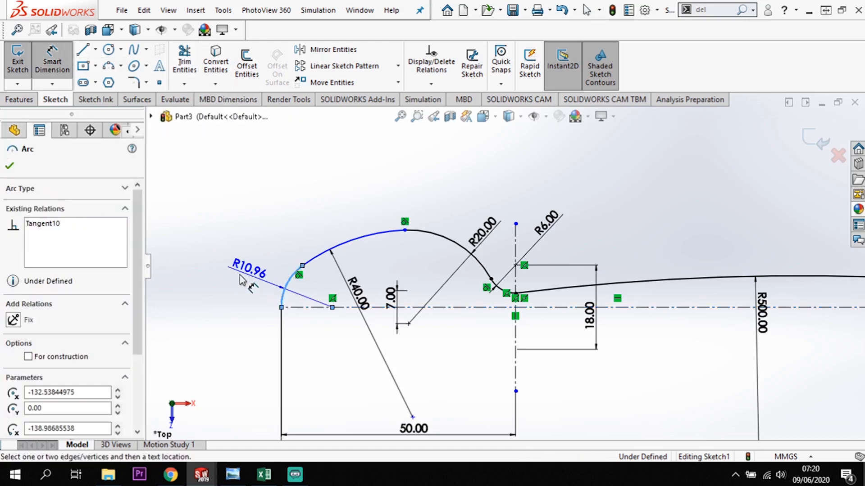
pyautogui.click(240, 277)
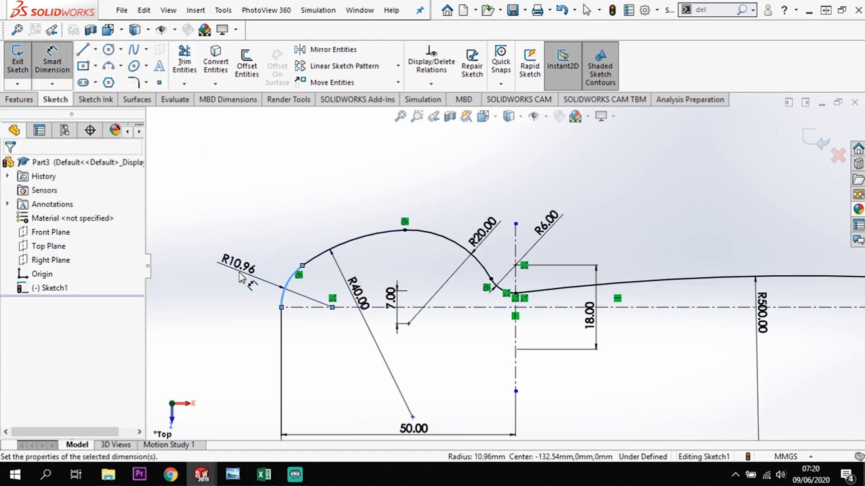
pyautogui.write('10')
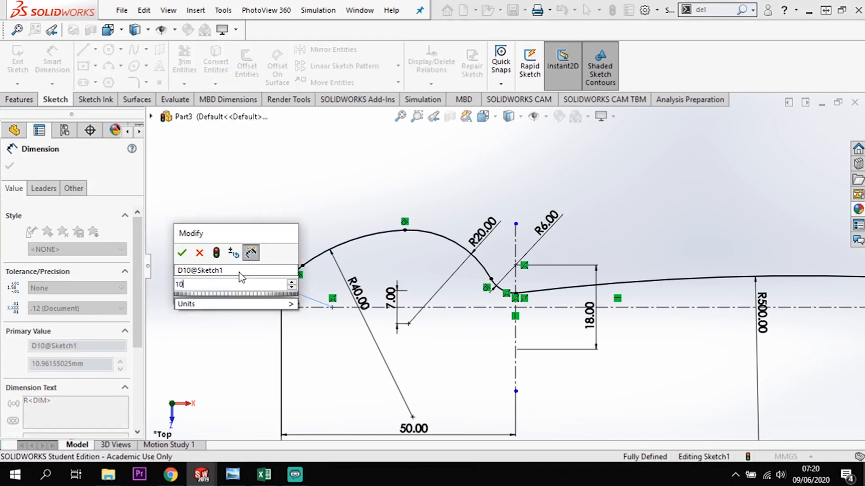
pyautogui.press('Return')
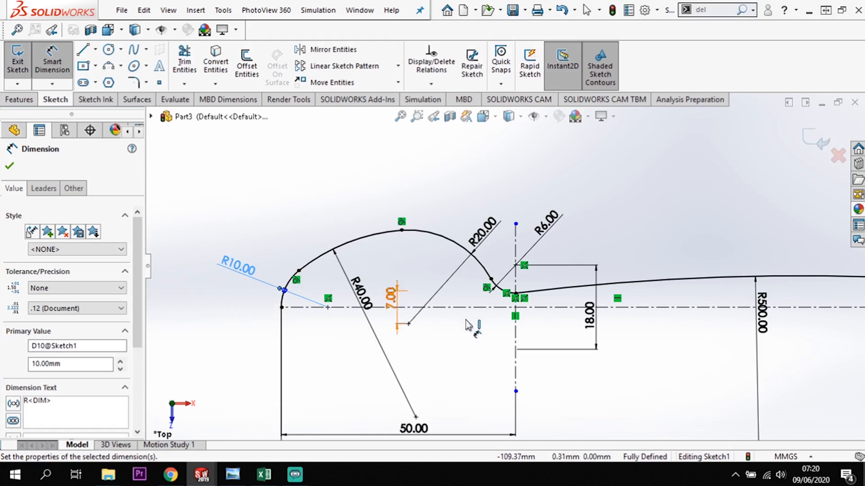
# Mirror all six profile arcs about the horizontal centerline, leaving the vertical construction line out of the selection.
pyautogui.scroll(3, 500, 331)
pyautogui.scroll(-2, 529, 320)
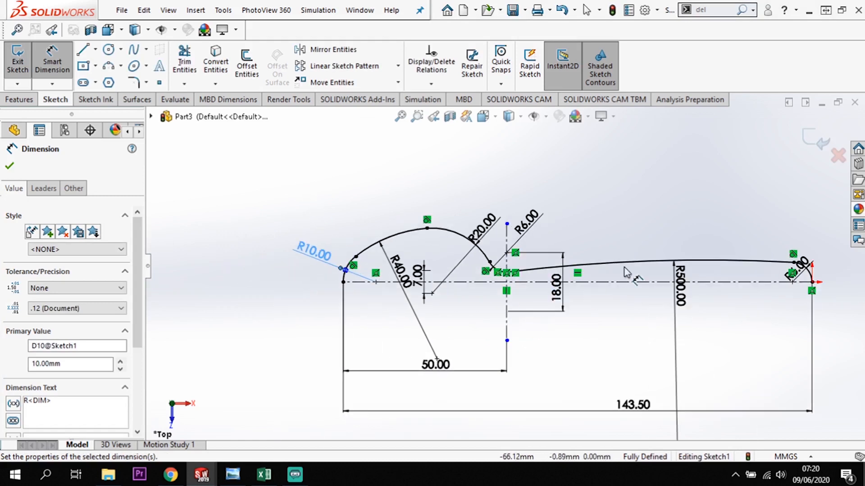
pyautogui.scroll(-1, 741, 235)
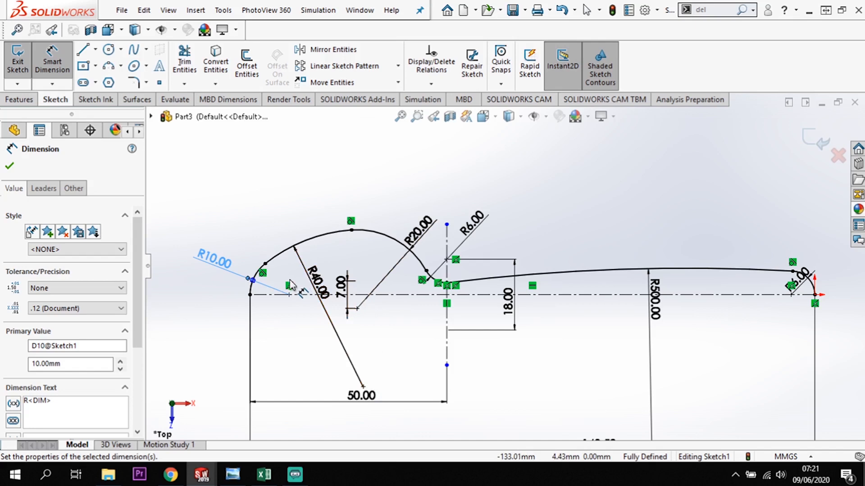
pyautogui.click(229, 224)
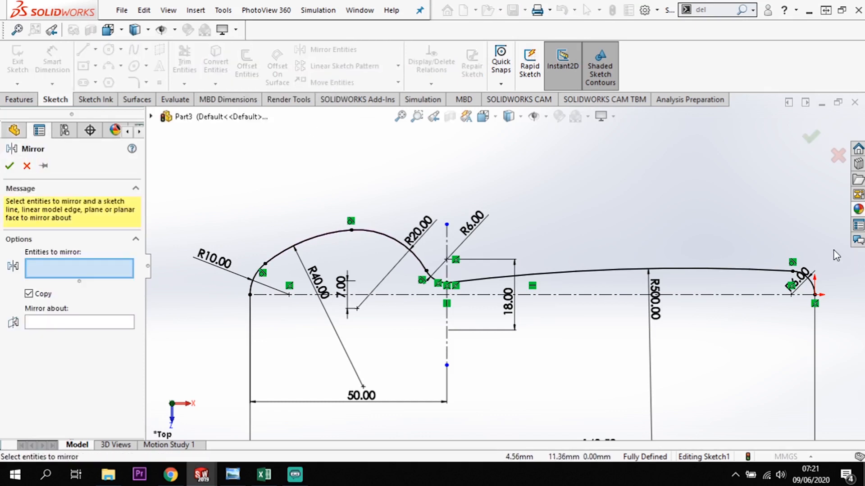
pyautogui.moveTo(834, 246)
pyautogui.mouseDown()
pyautogui.moveTo(498, 280)
pyautogui.moveTo(214, 285)
pyautogui.mouseUp()
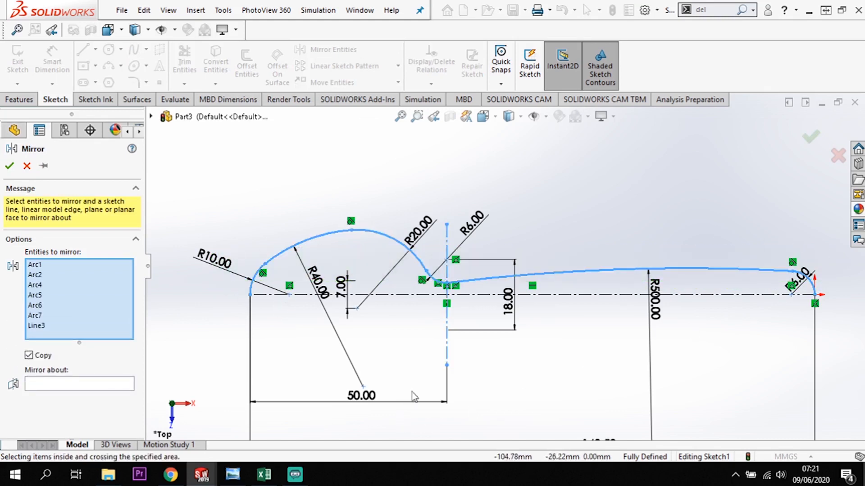
pyautogui.click(446, 354)
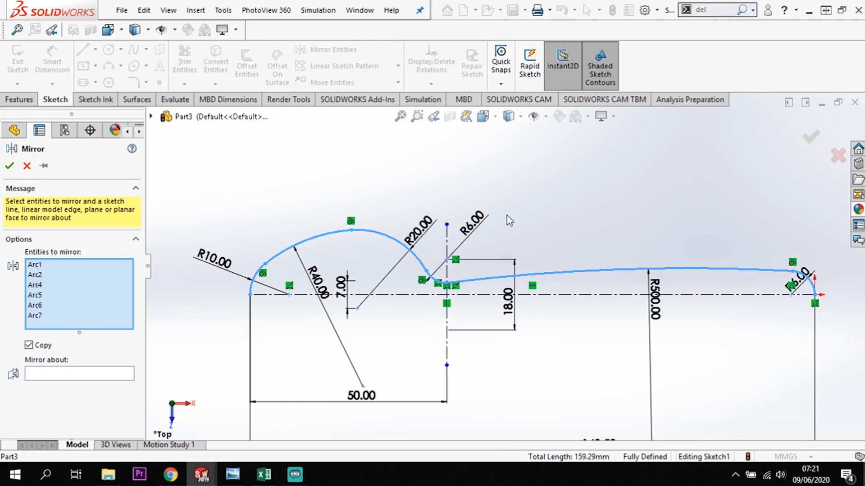
pyautogui.click(84, 375)
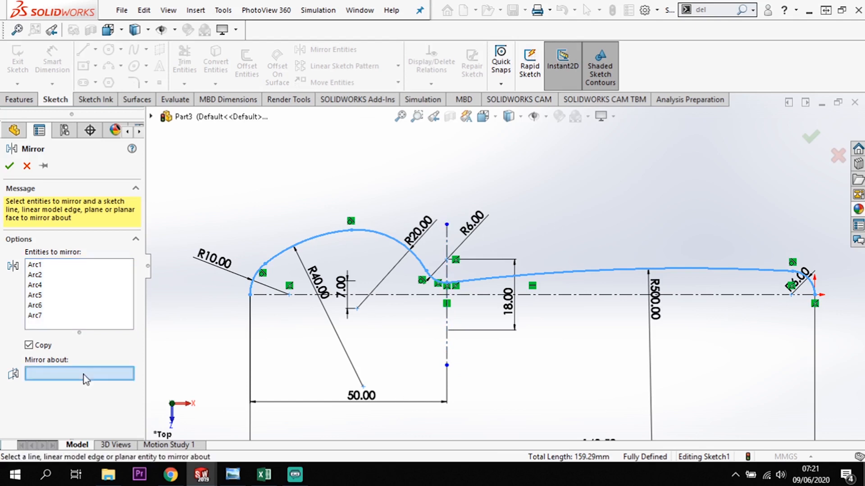
pyautogui.click(600, 295)
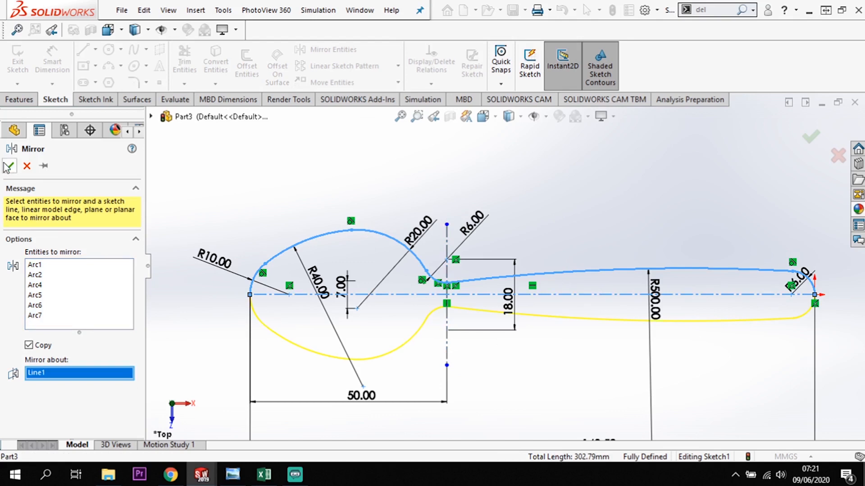
pyautogui.press('Return')
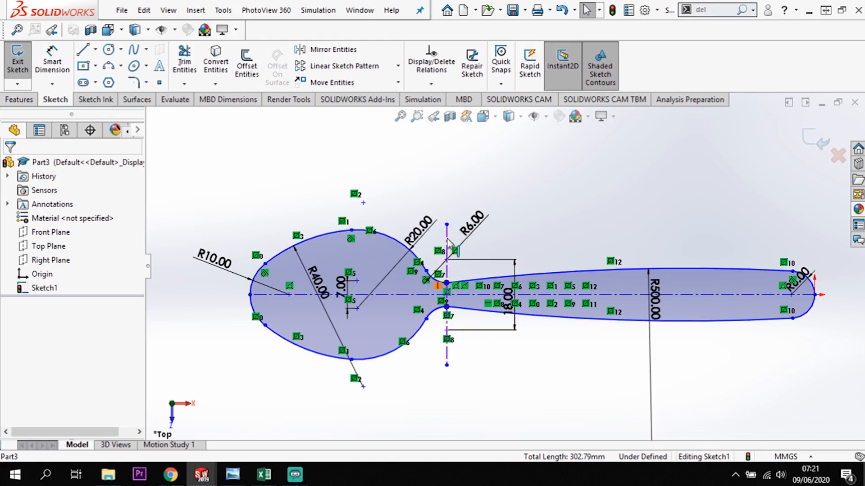
# Dimension the distance from the bowl-end tip of the profile to the lower endpoint of the vertical centerline as 50 mm.
pyautogui.click(40, 60)
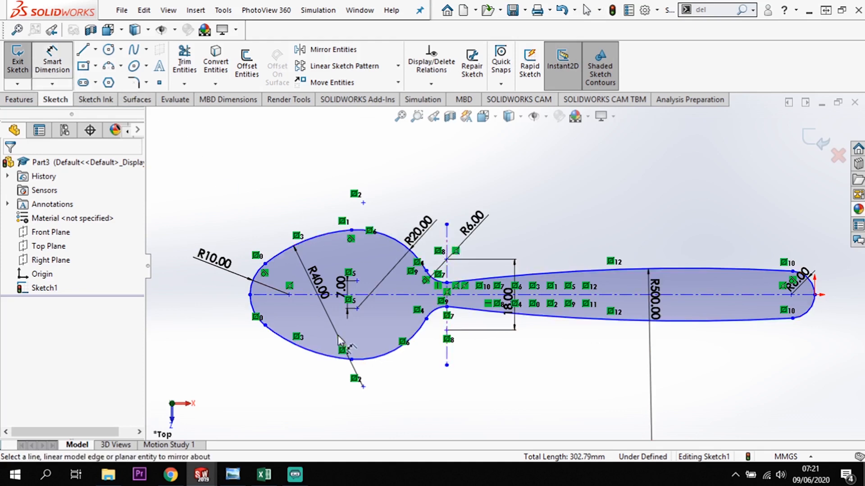
pyautogui.click(250, 295)
pyautogui.click(447, 366)
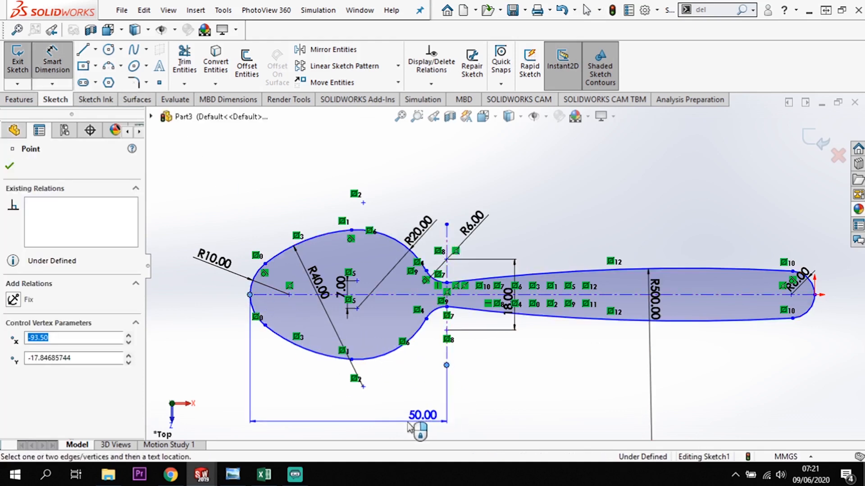
pyautogui.click(347, 411)
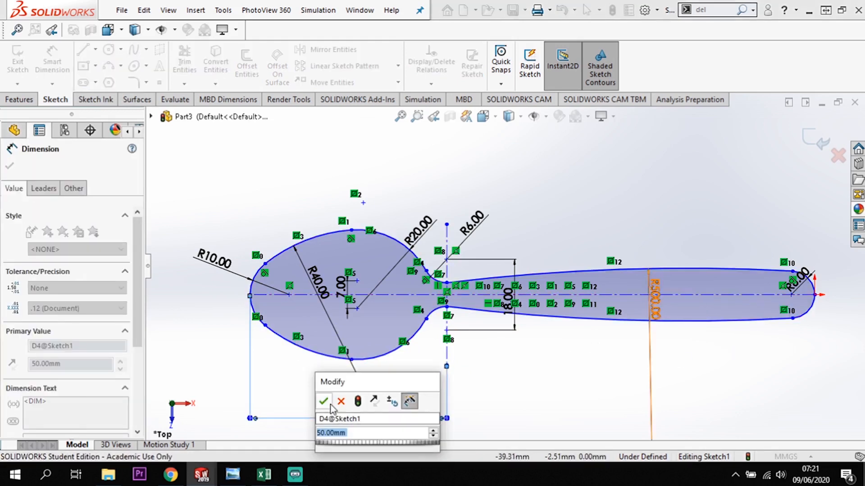
pyautogui.press('Return')
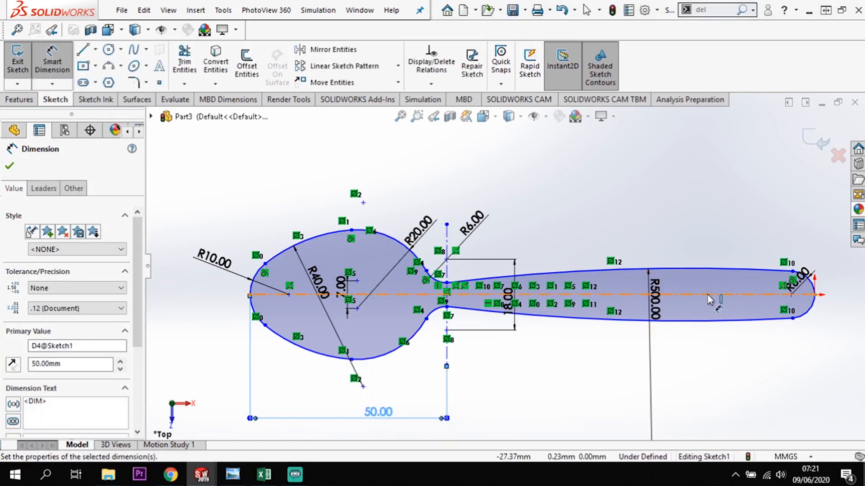
# Dimension the horizontal centerline's length as 143.5 mm and leave the dimension command.
pyautogui.click(705, 295)
pyautogui.scroll(2, 710, 416)
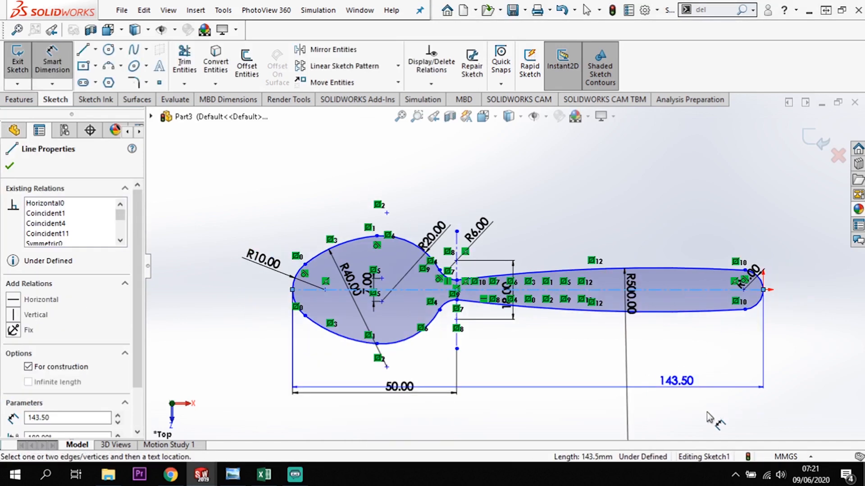
pyautogui.click(647, 395)
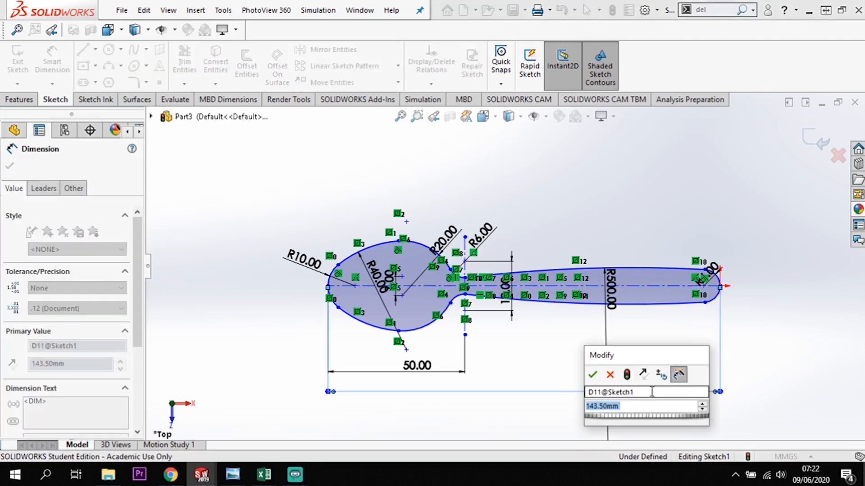
pyautogui.click(593, 376)
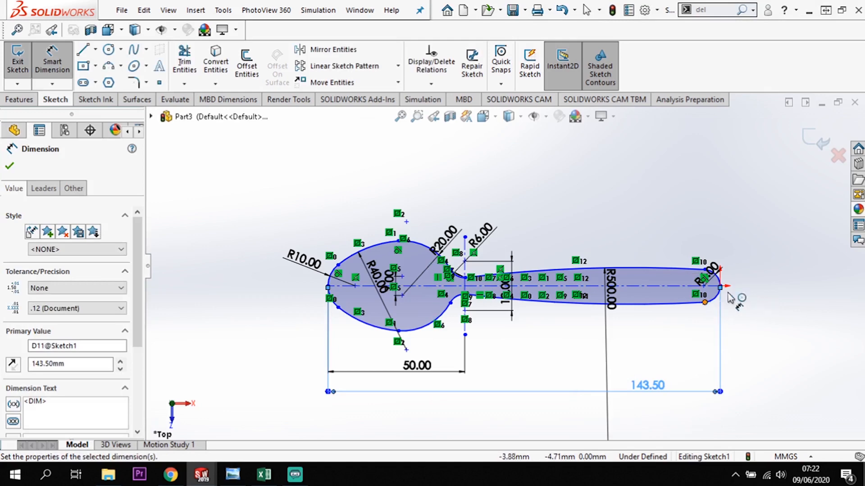
pyautogui.scroll(-2, 761, 293)
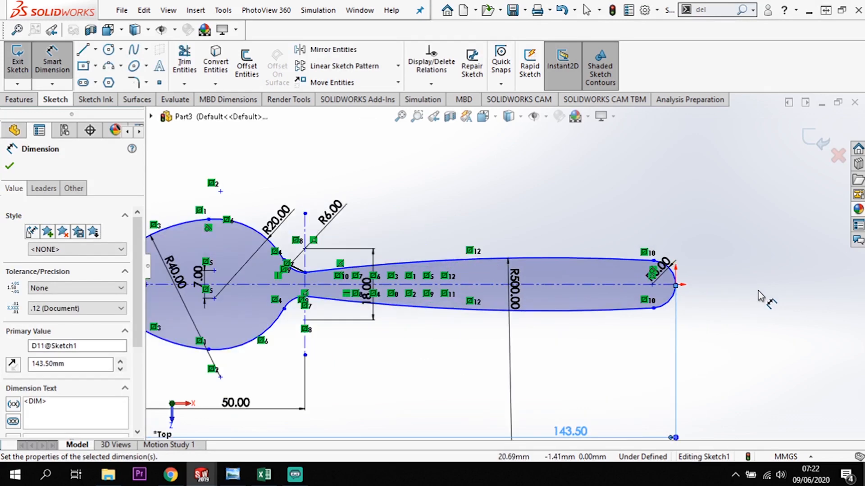
pyautogui.scroll(2, 761, 298)
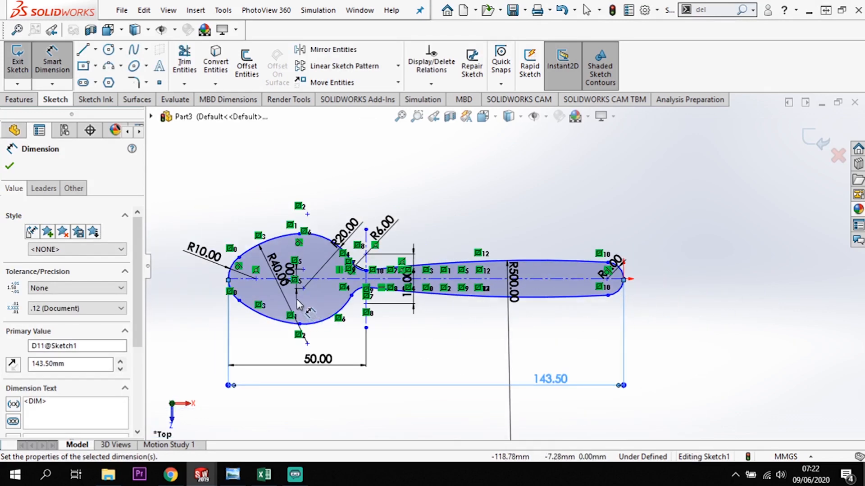
pyautogui.scroll(-1, 297, 299)
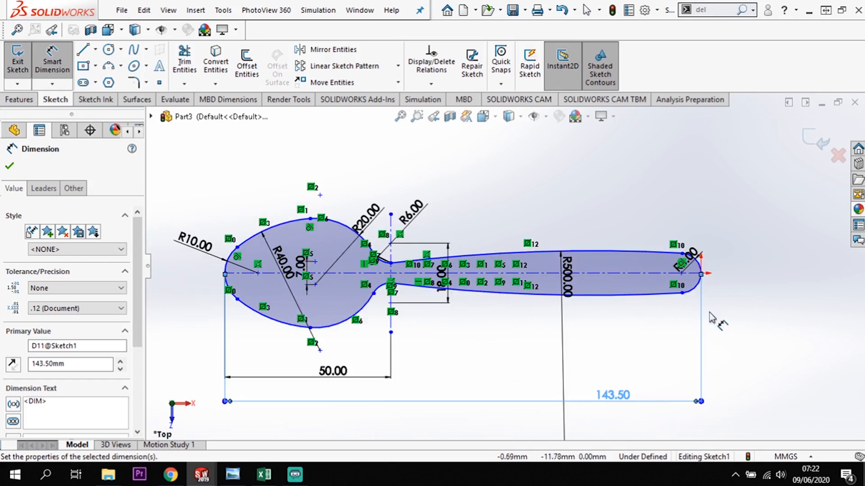
pyautogui.press('Escape')
pyautogui.press('Escape')
# Pull the horizontal centerline's handle-side endpoint loose and make it coincident with the origin.
pyautogui.scroll(-1, 694, 279)
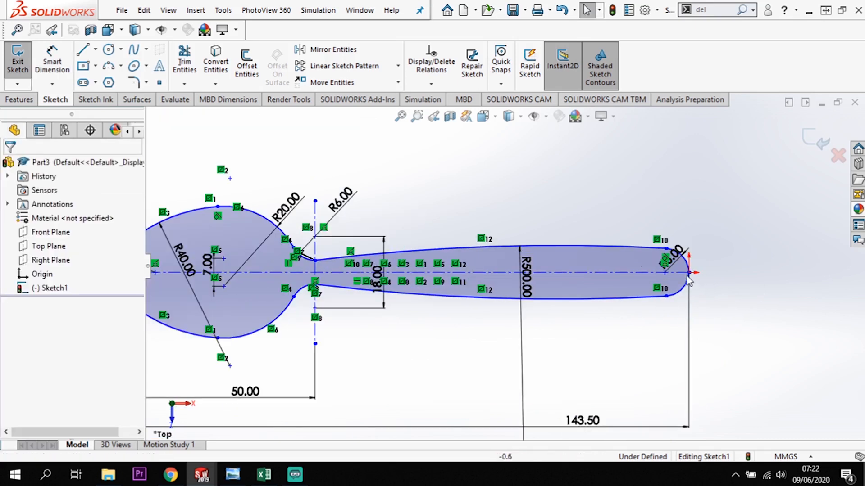
pyautogui.moveTo(689, 272)
pyautogui.mouseDown()
pyautogui.moveTo(664, 271)
pyautogui.moveTo(690, 280)
pyautogui.mouseUp()
pyautogui.keyDown('ctrl'); pyautogui.click(688, 276); pyautogui.keyUp('ctrl')
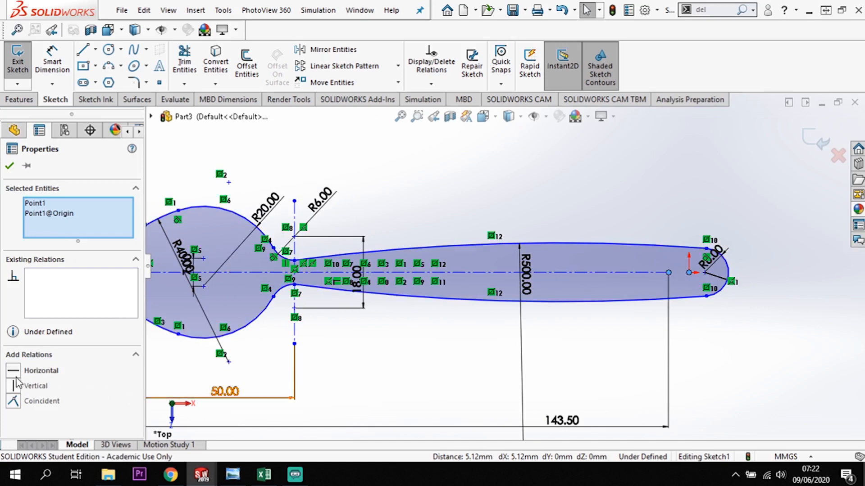
pyautogui.click(13, 401)
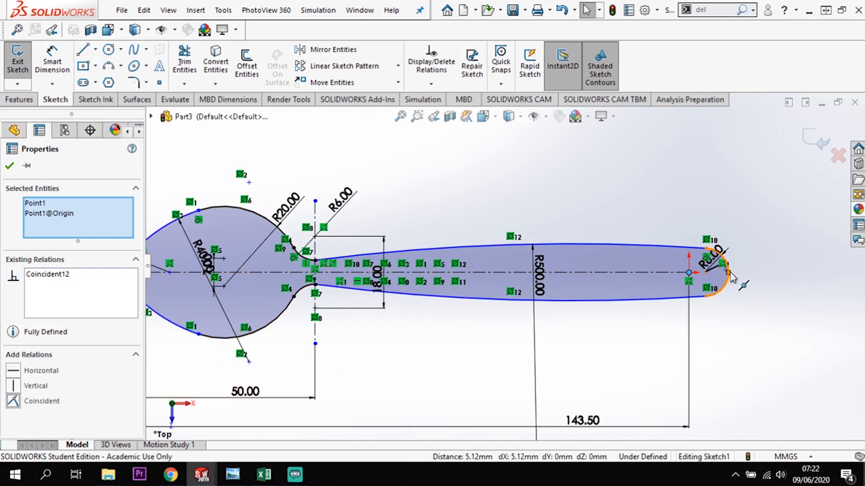
# Make the midpoint of the handle-end arc coincident with the centerline endpoint at the origin.
pyautogui.click(692, 278)
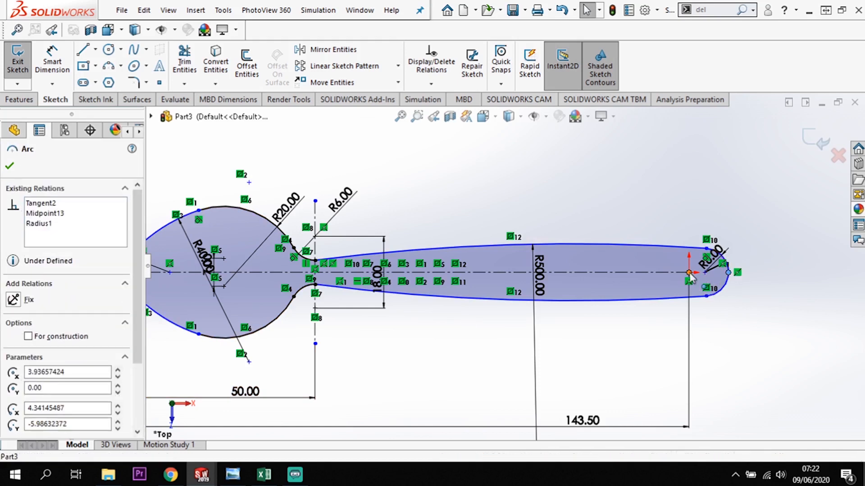
pyautogui.click(689, 273)
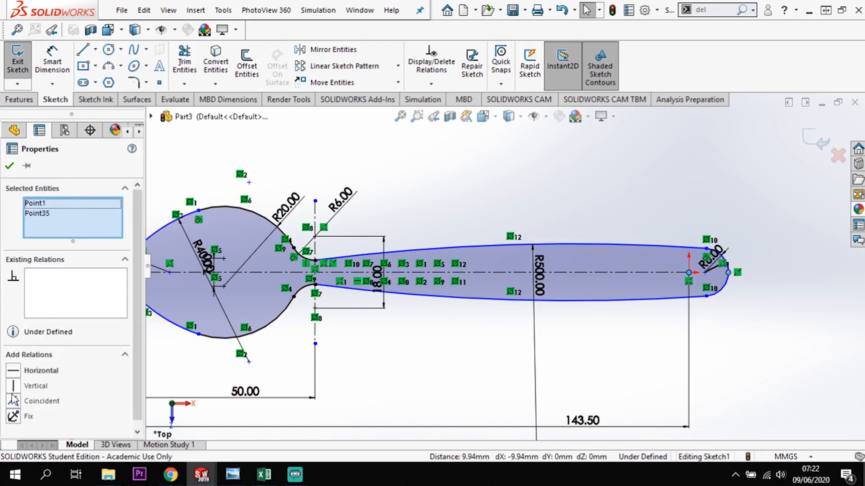
pyautogui.click(13, 401)
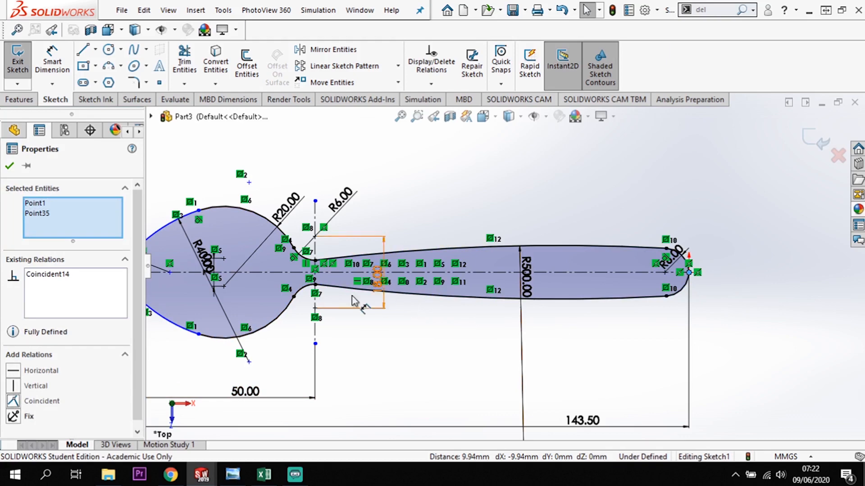
# Make the midpoint of the 10 mm bowl-end arc coincident with the horizontal centerline's far endpoint.
pyautogui.scroll(2, 291, 303)
pyautogui.scroll(-2, 291, 278)
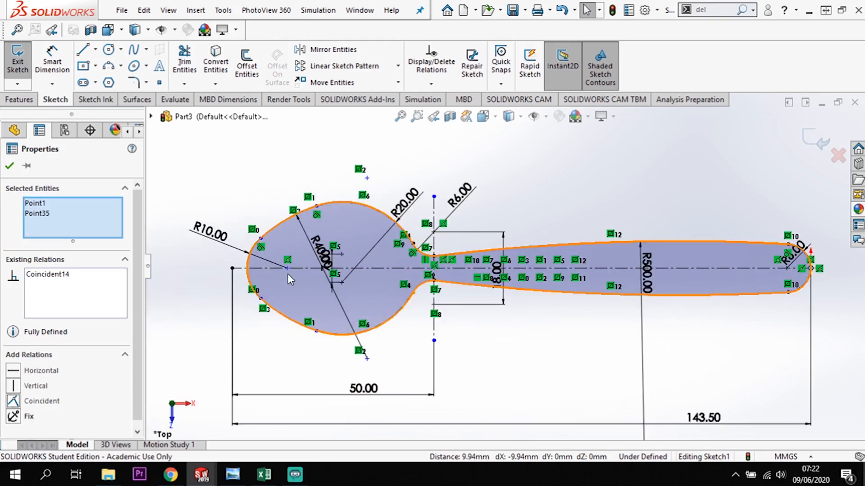
pyautogui.click(247, 272)
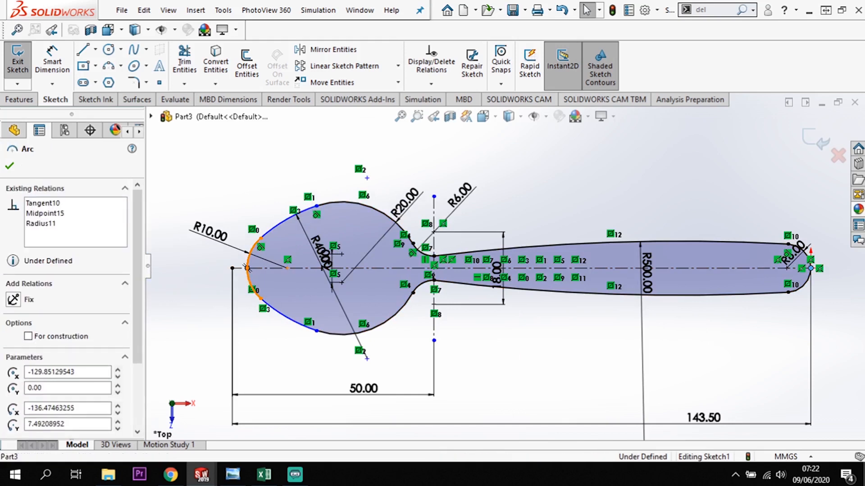
pyautogui.click(232, 269)
pyautogui.keyDown('ctrl'); pyautogui.click(247, 269); pyautogui.keyUp('ctrl')
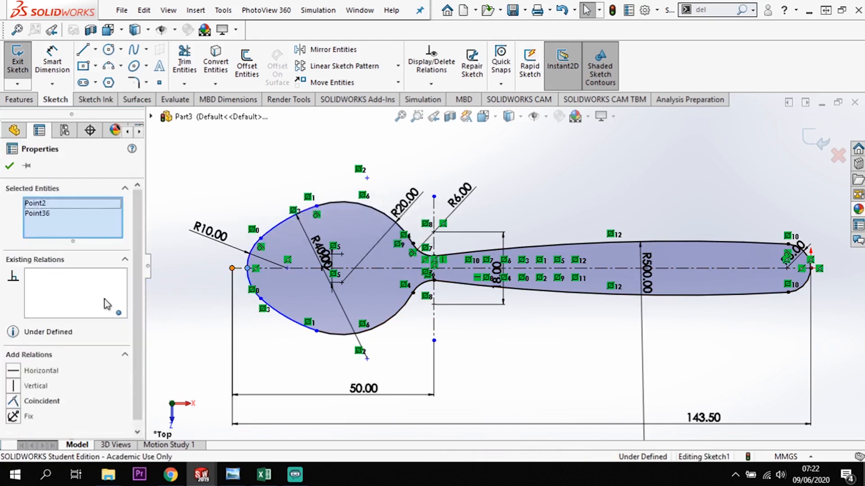
pyautogui.click(13, 401)
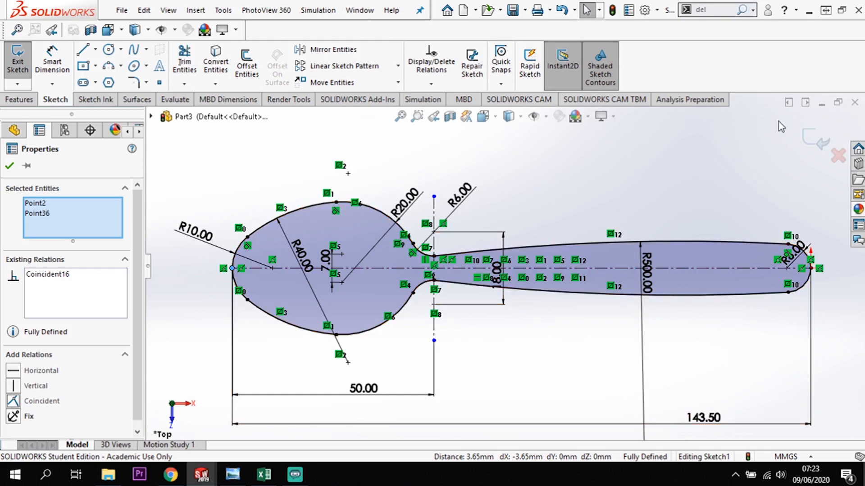
# Exit the finished spoon profile sketch and inspect the outline from a tilted standard view.
pyautogui.click(815, 150)
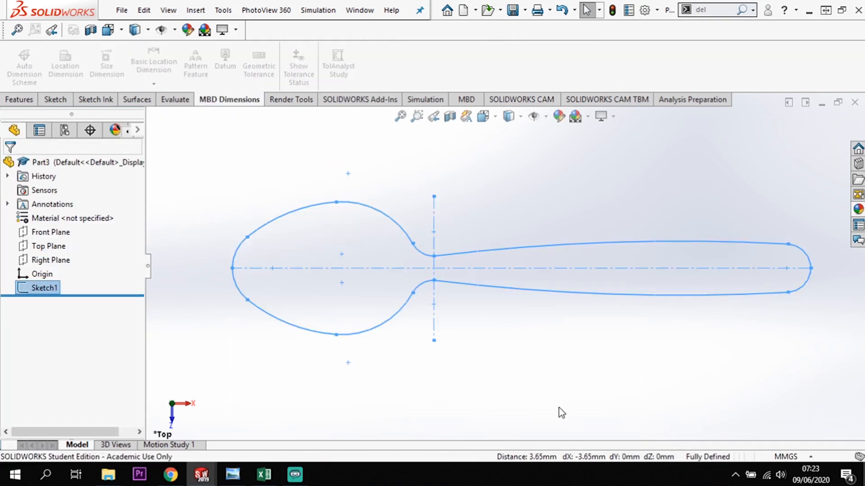
pyautogui.click(562, 412)
pyautogui.moveTo(576, 390)
pyautogui.mouseDown(button='middle')
pyautogui.moveTo(571, 363)
pyautogui.moveTo(573, 378)
pyautogui.mouseUp(button='middle')
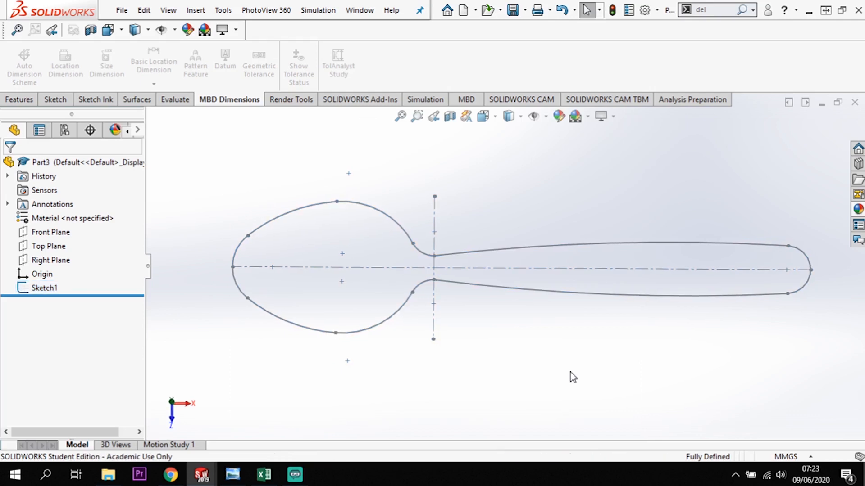
pyautogui.press('space')
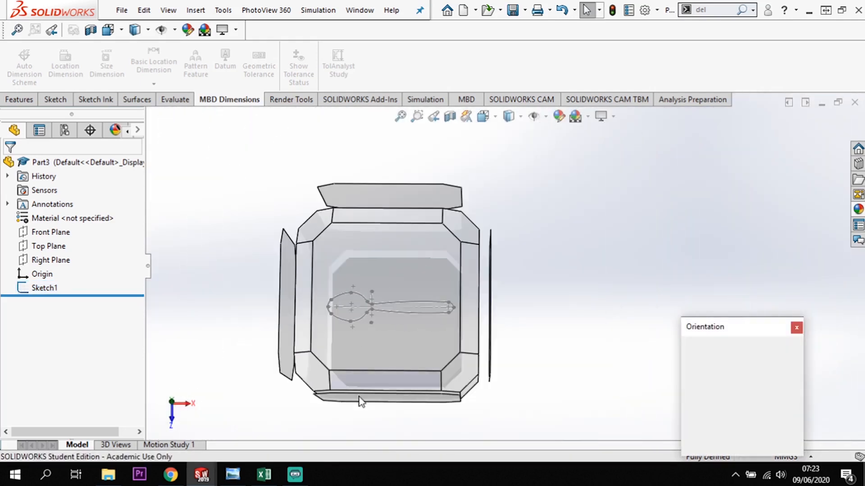
pyautogui.click(311, 383)
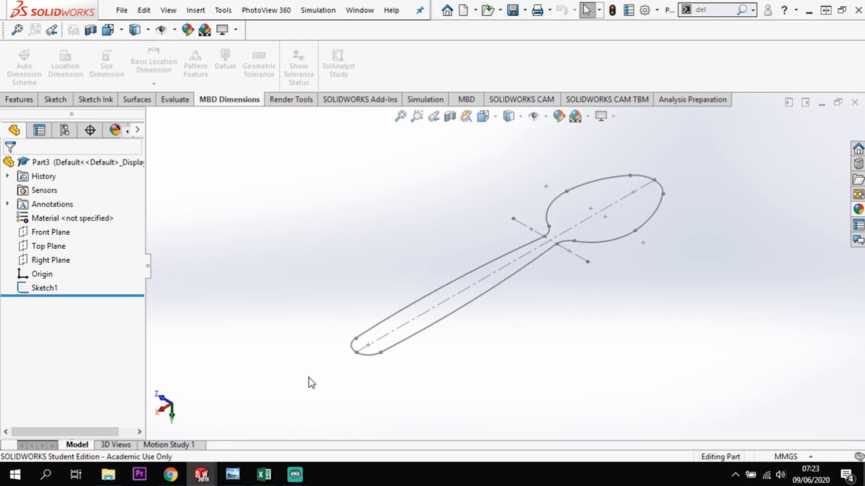
pyautogui.moveTo(385, 353)
pyautogui.mouseDown(button='middle')
pyautogui.moveTo(377, 336)
pyautogui.moveTo(529, 324)
pyautogui.moveTo(548, 282)
pyautogui.moveTo(564, 306)
pyautogui.moveTo(548, 339)
pyautogui.moveTo(517, 340)
pyautogui.mouseUp(button='middle')
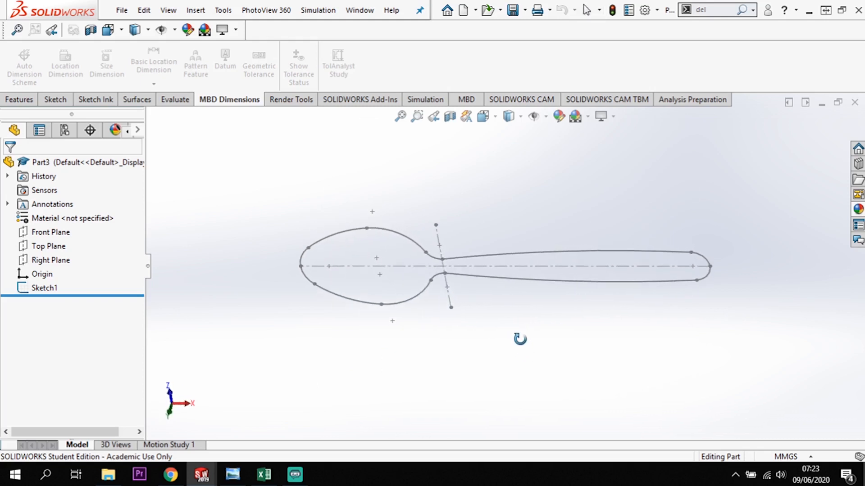
# Reopen the spoon profile sketch for editing and examine its dimensioned outline from an angle.
pyautogui.rightClick(51, 287)
pyautogui.click(66, 203)
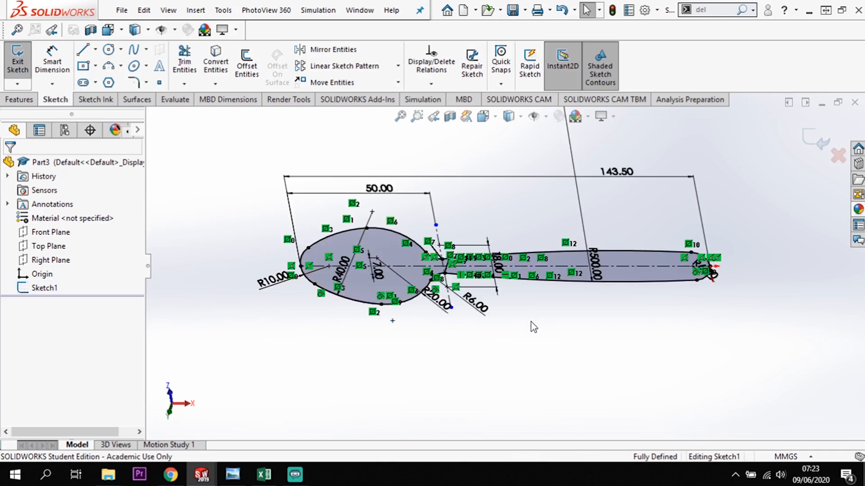
pyautogui.moveTo(531, 324); pyautogui.dragTo(507, 402, button='middle')
pyautogui.moveTo(526, 239)
pyautogui.mouseDown(button='middle')
pyautogui.moveTo(510, 211)
pyautogui.moveTo(547, 444)
pyautogui.moveTo(611, 352)
pyautogui.moveTo(698, 293)
pyautogui.moveTo(774, 195)
pyautogui.mouseUp(button='middle')
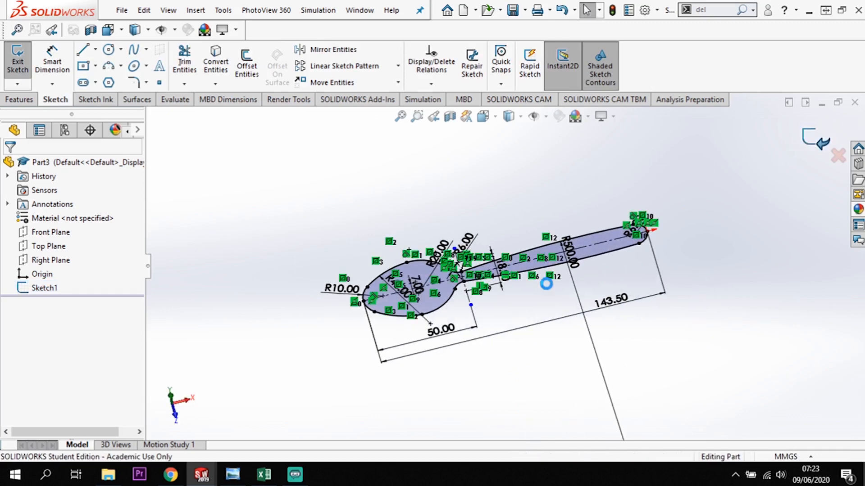
# Exit the spoon profile sketch and start a new sketch on the Front Plane.
pyautogui.doubleClick(528, 308)
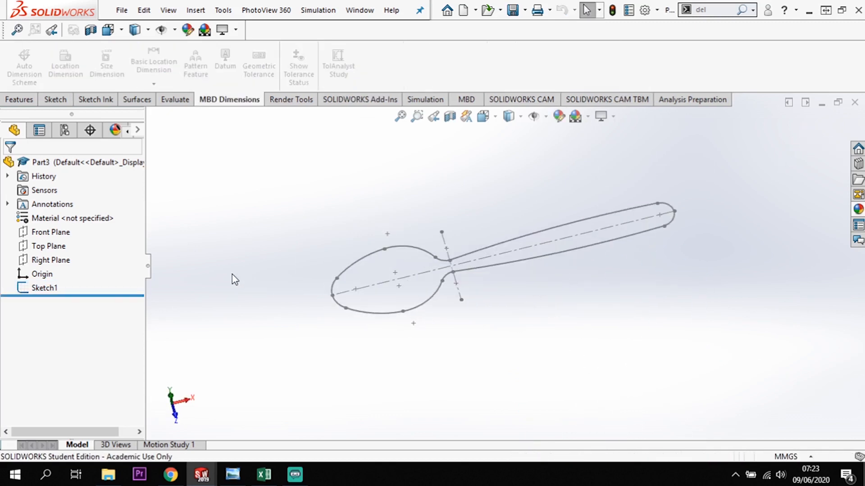
pyautogui.click(54, 235)
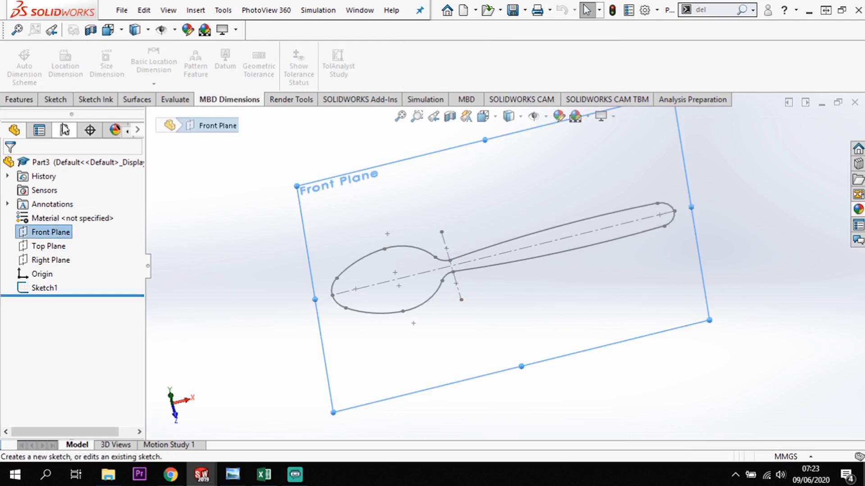
pyautogui.click(55, 99)
pyautogui.click(18, 57)
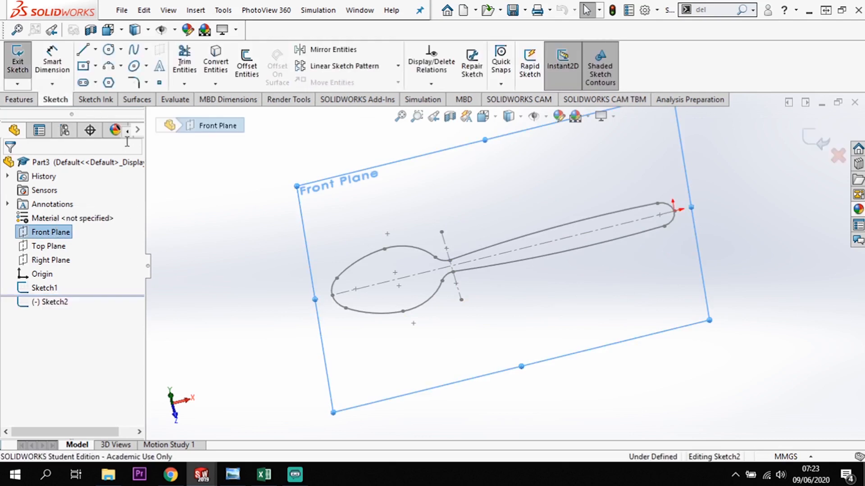
# Orient the view to the standard Front view, looking straight onto the new sketch plane with Y pointing up.
pyautogui.moveTo(518, 303)
pyautogui.mouseDown(button='middle')
pyautogui.moveTo(478, 231)
pyautogui.moveTo(514, 279)
pyautogui.mouseUp(button='middle')
pyautogui.press('space')
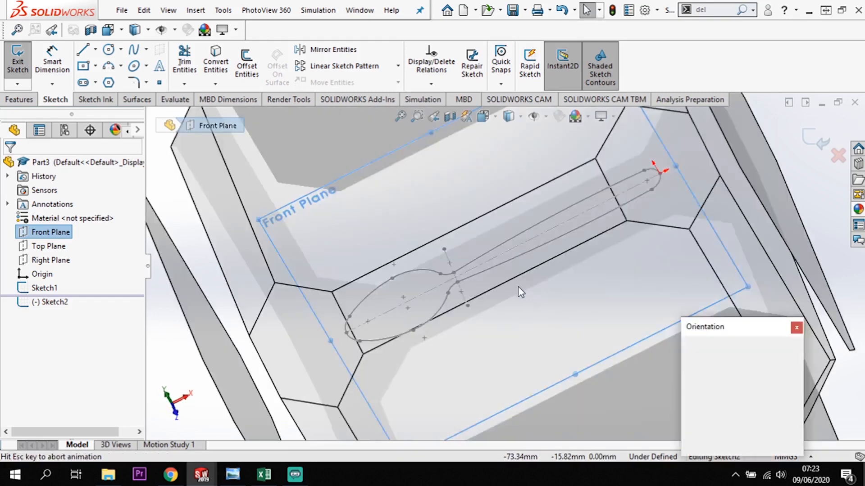
pyautogui.click(429, 343)
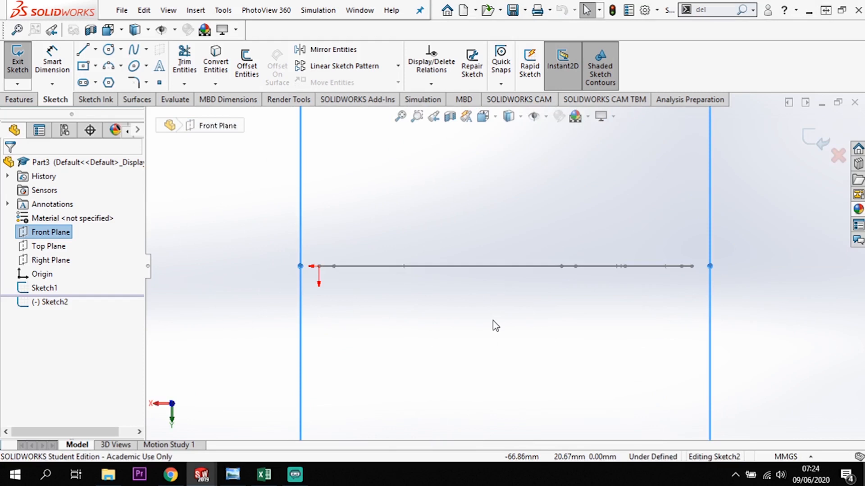
pyautogui.moveTo(512, 336); pyautogui.dragTo(516, 359, button='middle')
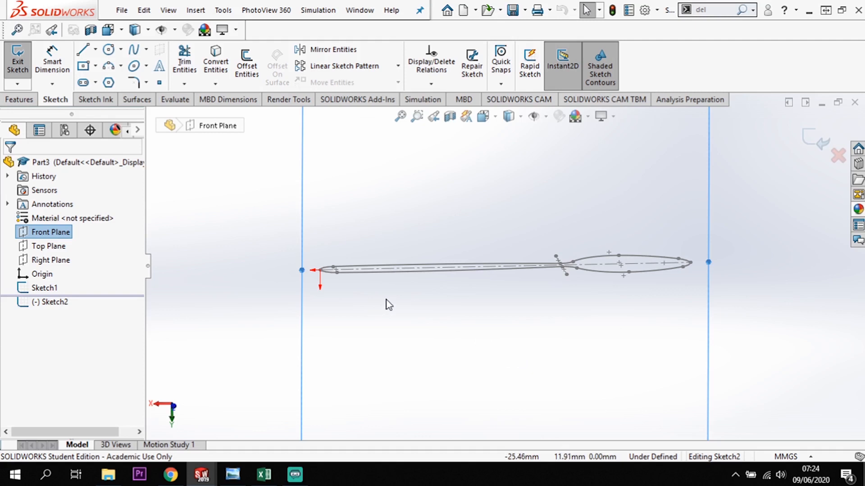
pyautogui.moveTo(396, 306)
pyautogui.mouseDown(button='middle')
pyautogui.moveTo(388, 310)
pyautogui.moveTo(392, 261)
pyautogui.moveTo(257, 309)
pyautogui.moveTo(292, 161)
pyautogui.moveTo(463, 381)
pyautogui.moveTo(610, 258)
pyautogui.moveTo(653, 295)
pyautogui.moveTo(556, 421)
pyautogui.moveTo(568, 363)
pyautogui.moveTo(542, 341)
pyautogui.moveTo(565, 392)
pyautogui.mouseUp(button='middle')
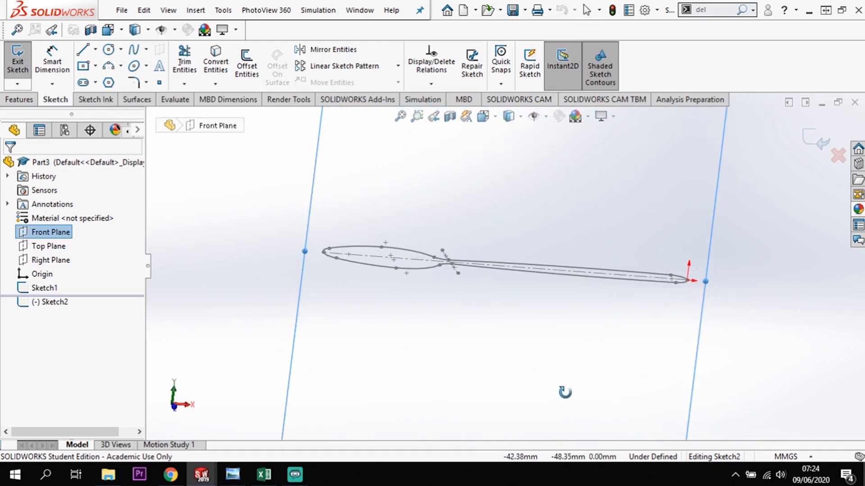
pyautogui.press('space')
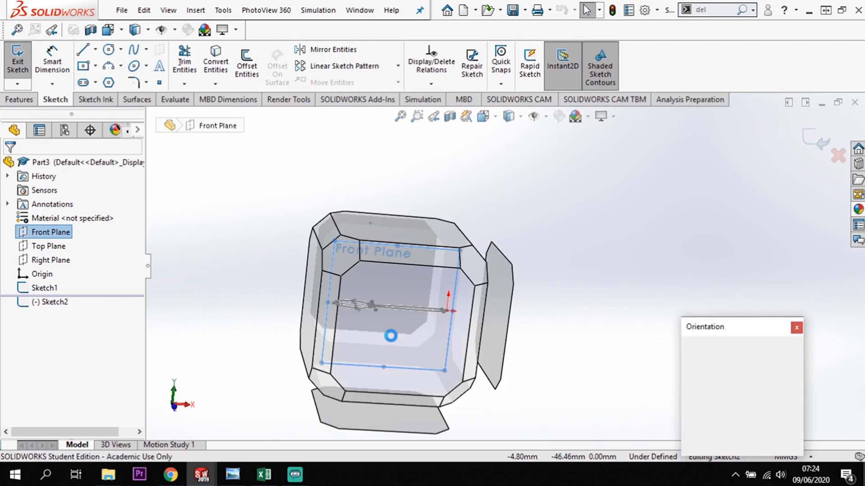
pyautogui.click(394, 341)
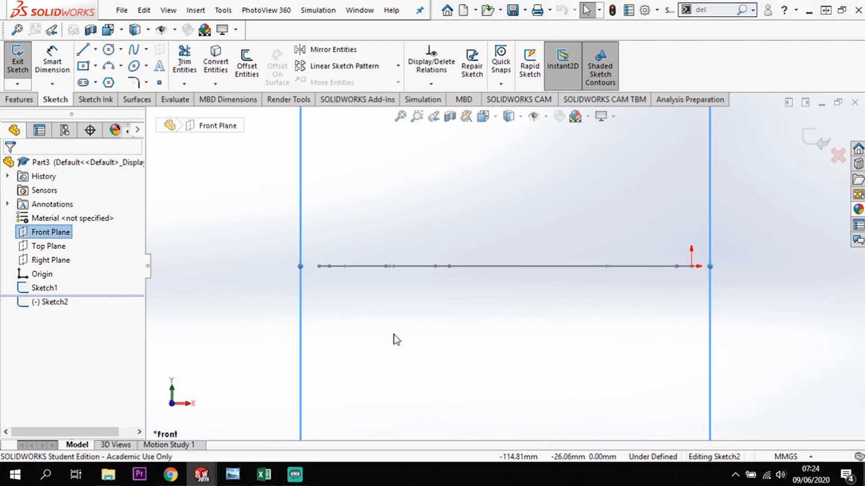
pyautogui.scroll(-1, 526, 272)
pyautogui.scroll(1, 525, 277)
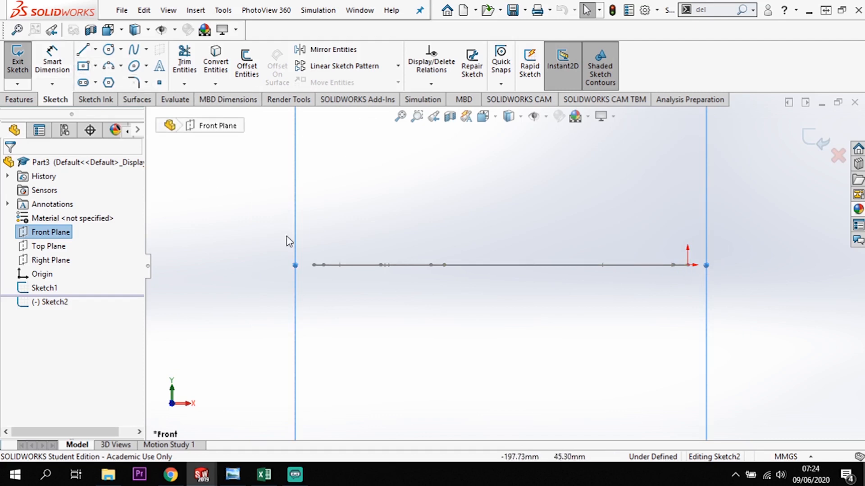
# Sketch a shallow three-point arc spanning about 77 mm, starting about 19 mm below the origin and descending toward the bowl.
pyautogui.click(110, 72)
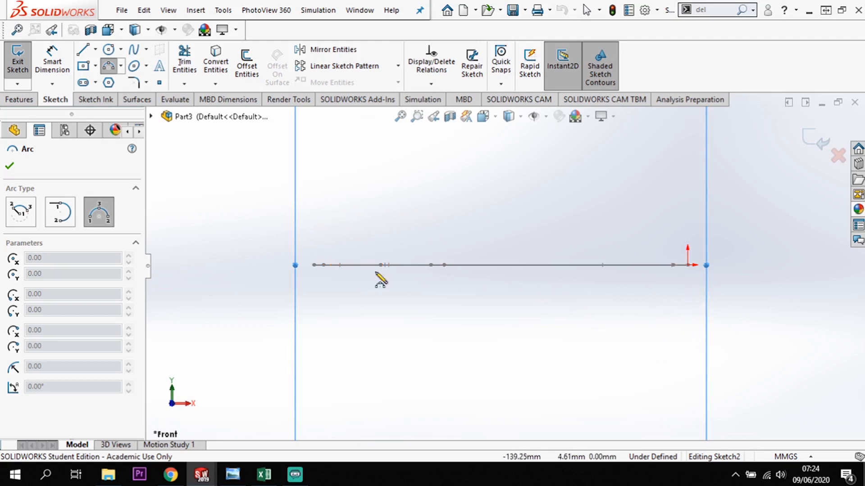
pyautogui.click(688, 315)
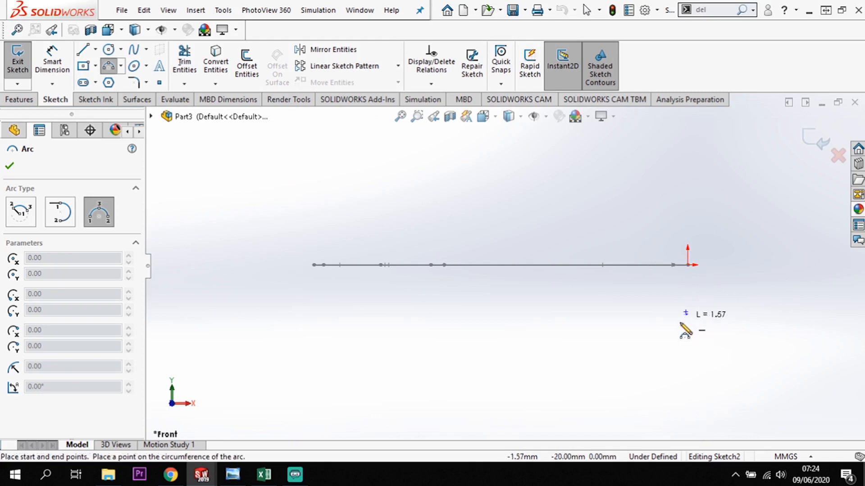
pyautogui.click(491, 355)
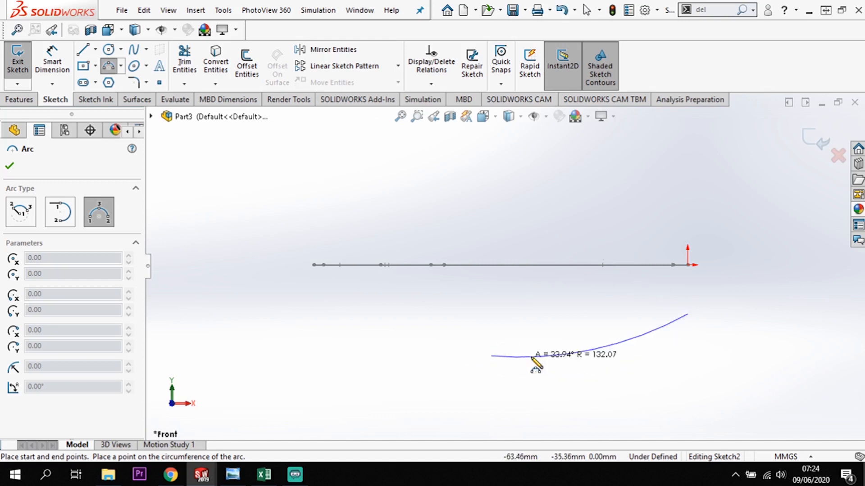
pyautogui.click(554, 342)
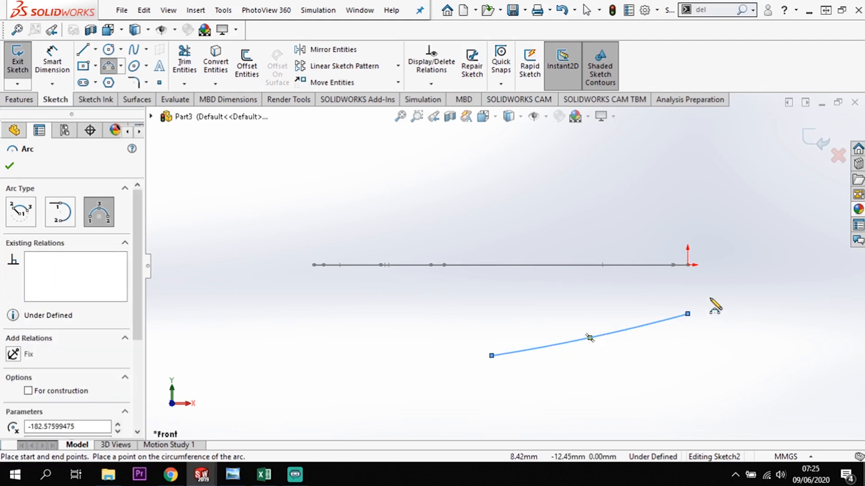
pyautogui.press('Escape')
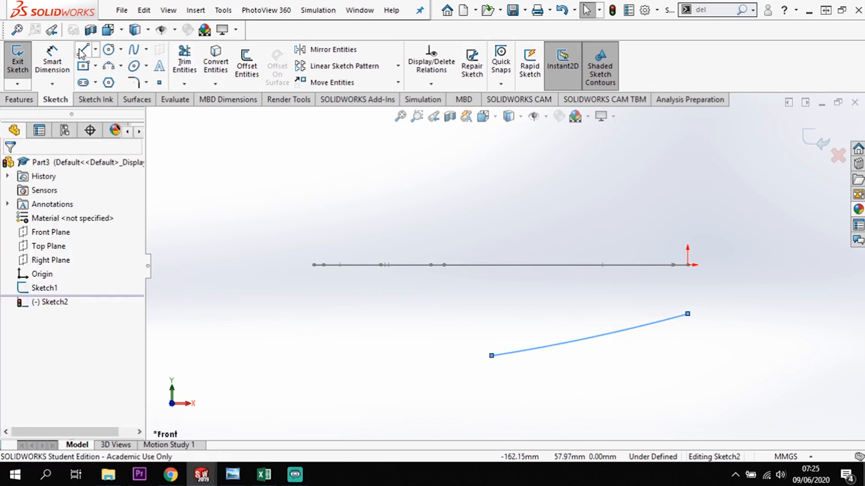
# Dimension the vertical distance between the origin and the arc's handle-end endpoint as 20 mm.
pyautogui.click(52, 61)
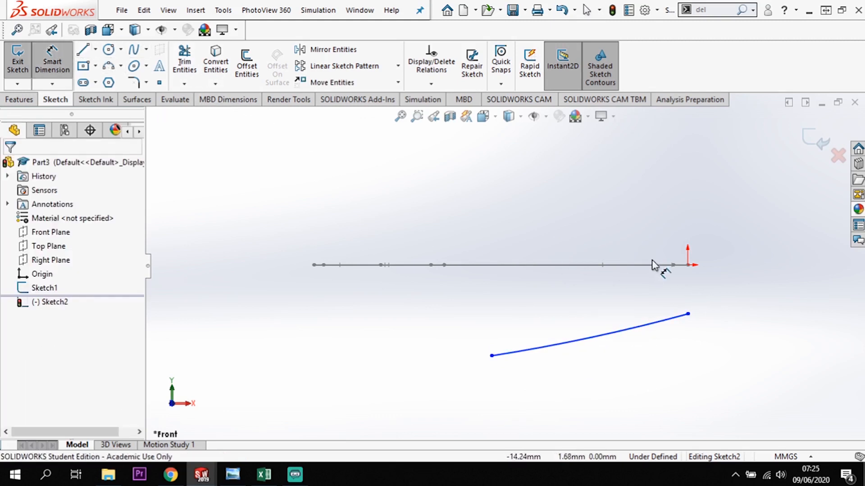
pyautogui.click(688, 266)
pyautogui.click(687, 314)
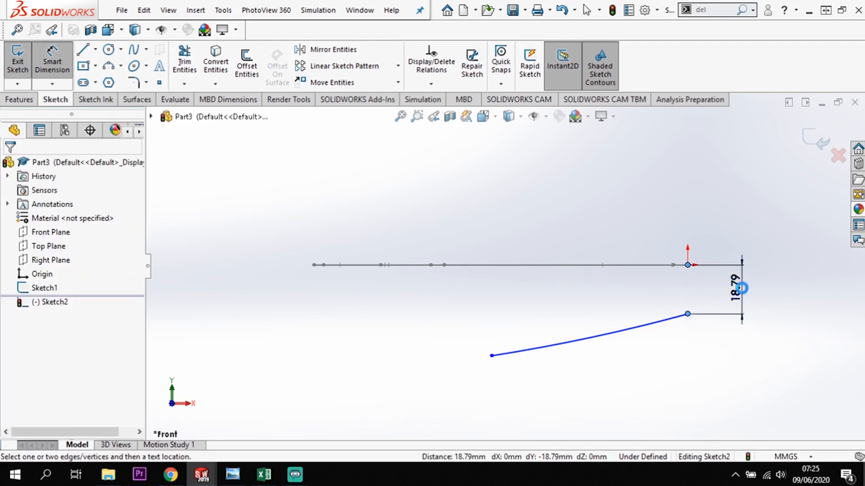
pyautogui.click(742, 287)
pyautogui.write('2')
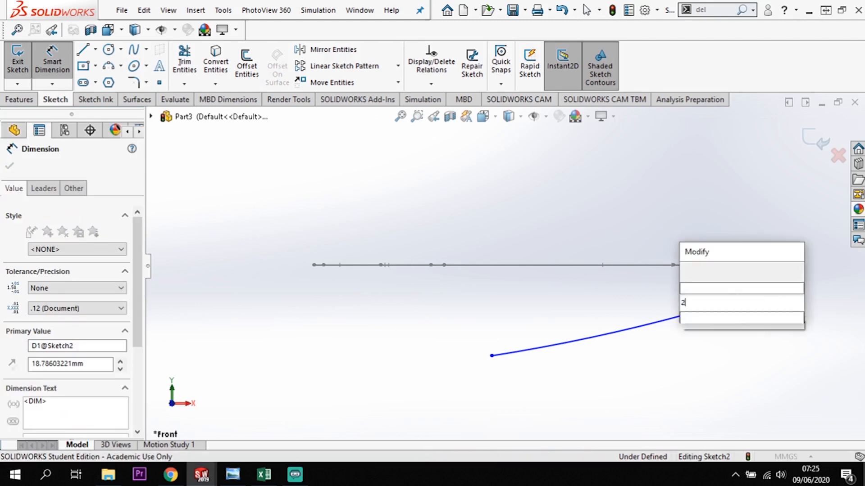
pyautogui.write('0')
pyautogui.press('Return')
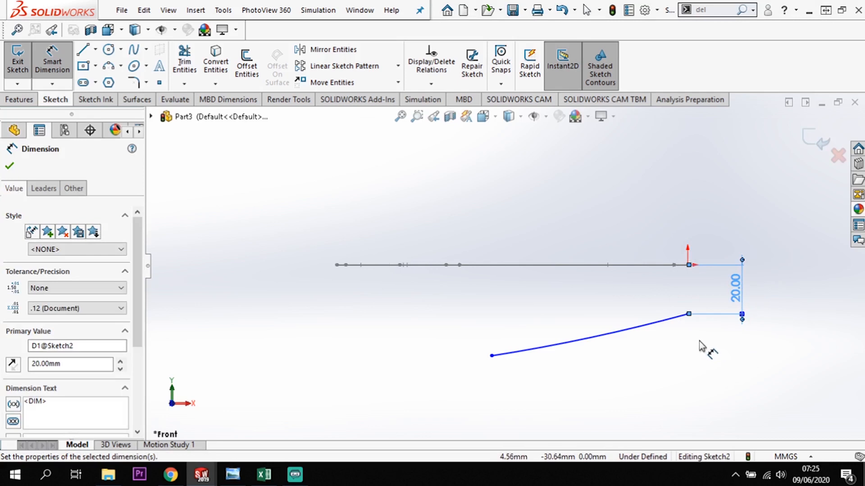
pyautogui.press('Escape')
pyautogui.press('Escape')
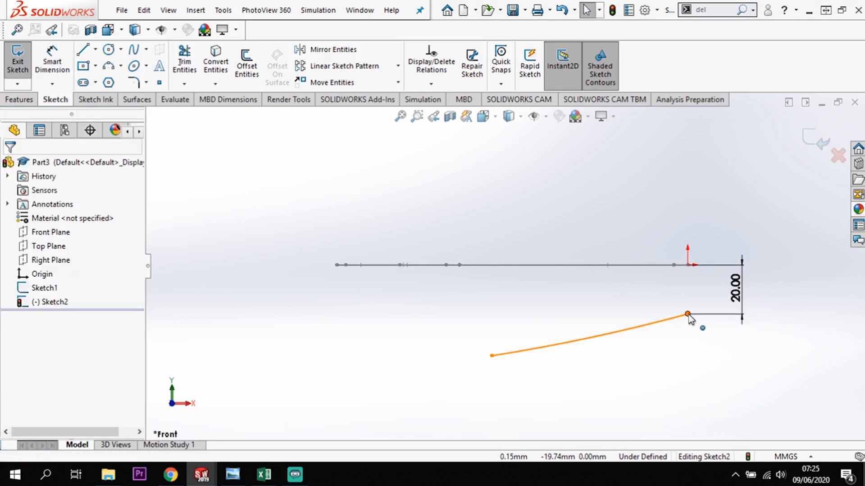
# Add a vertical relation between the arc's handle-end endpoint and the origin.
pyautogui.click(688, 314)
pyautogui.keyDown('ctrl'); pyautogui.click(688, 264); pyautogui.keyUp('ctrl')
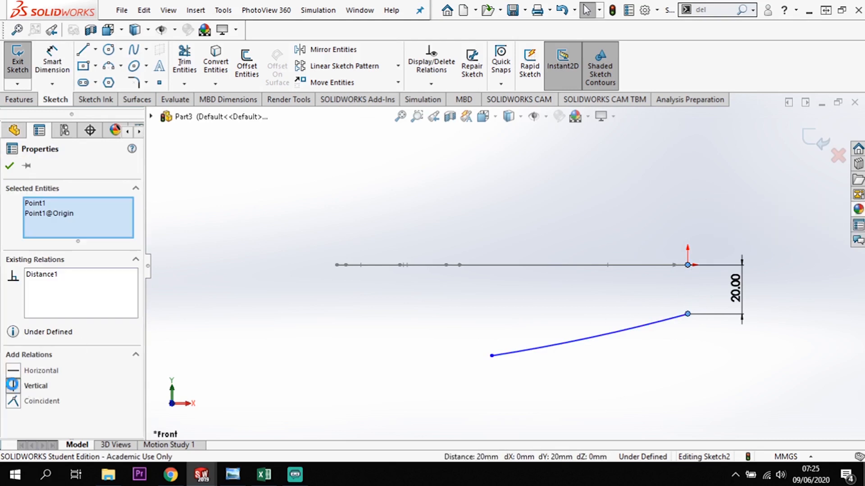
pyautogui.click(13, 386)
pyautogui.click(670, 398)
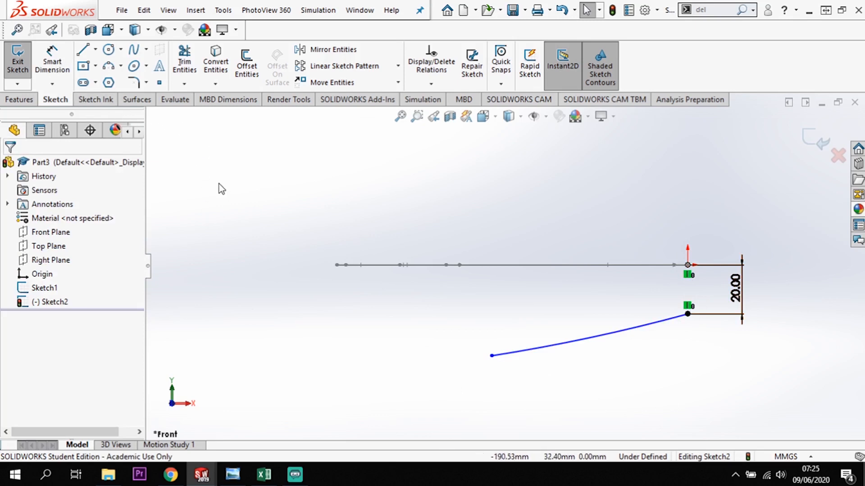
# Dimension the handle arc with a 500 mm radius.
pyautogui.click(57, 67)
pyautogui.click(599, 342)
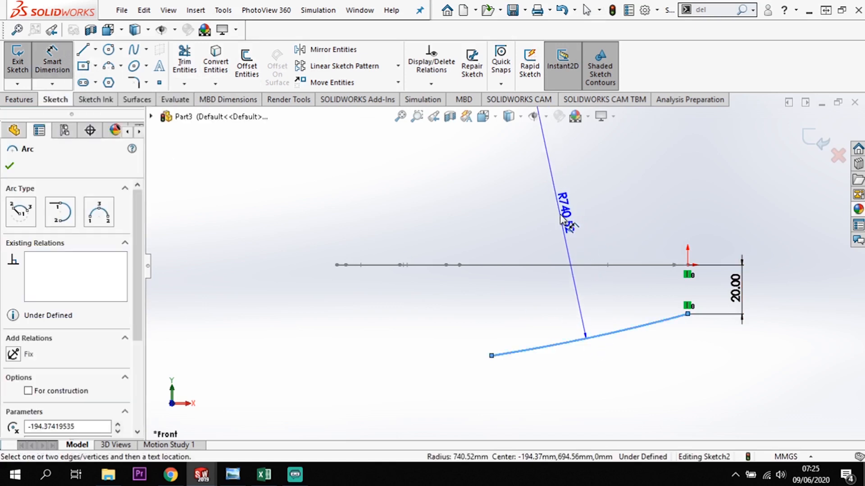
pyautogui.click(562, 219)
pyautogui.write('500')
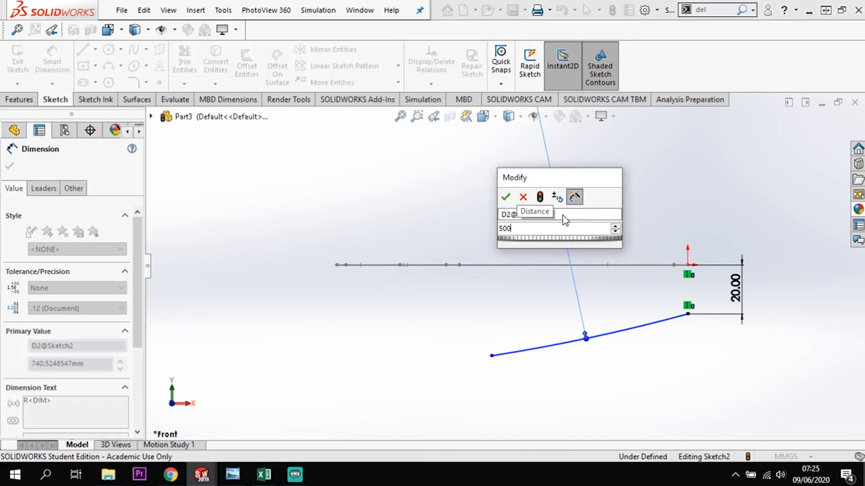
pyautogui.press('Return')
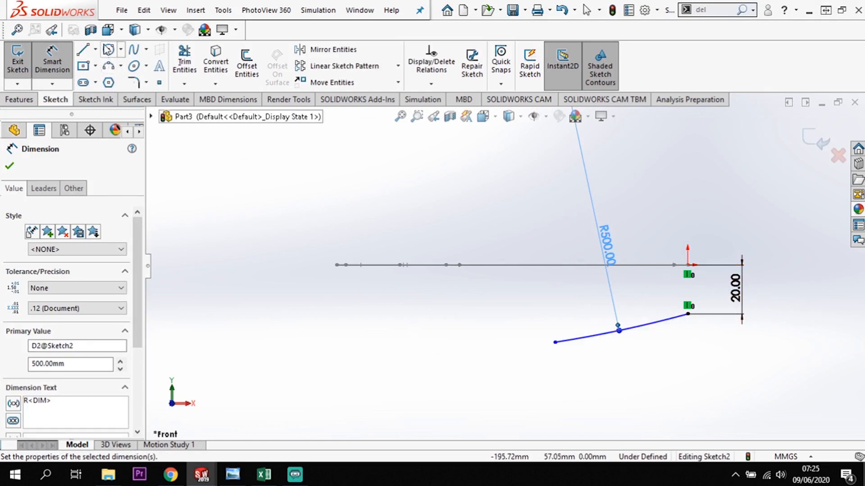
# Sketch a vertical centerline about 30 mm long below the bowl and a connected horizontal centerline about 42 mm long from its lower end.
pyautogui.click(95, 49)
pyautogui.click(102, 82)
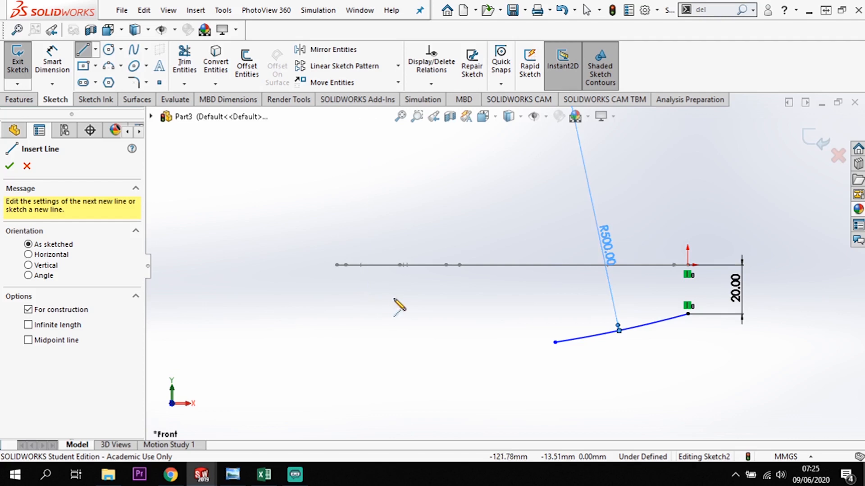
pyautogui.press('Escape')
pyautogui.click(390, 292)
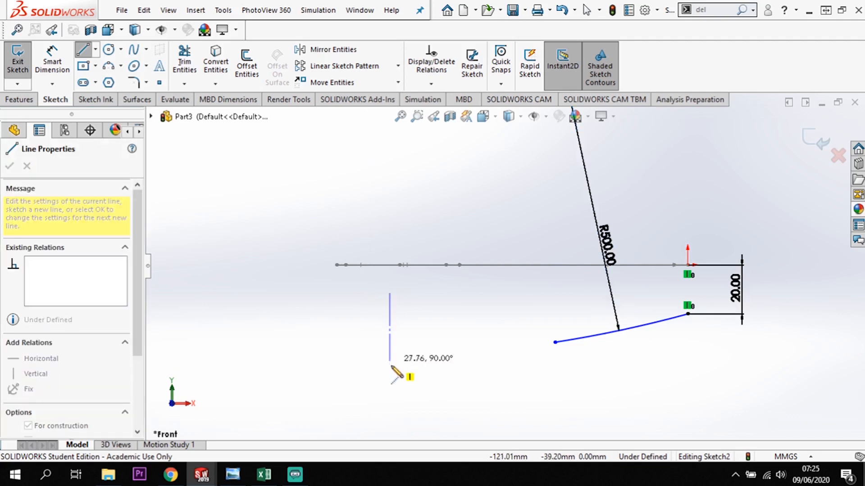
pyautogui.click(389, 366)
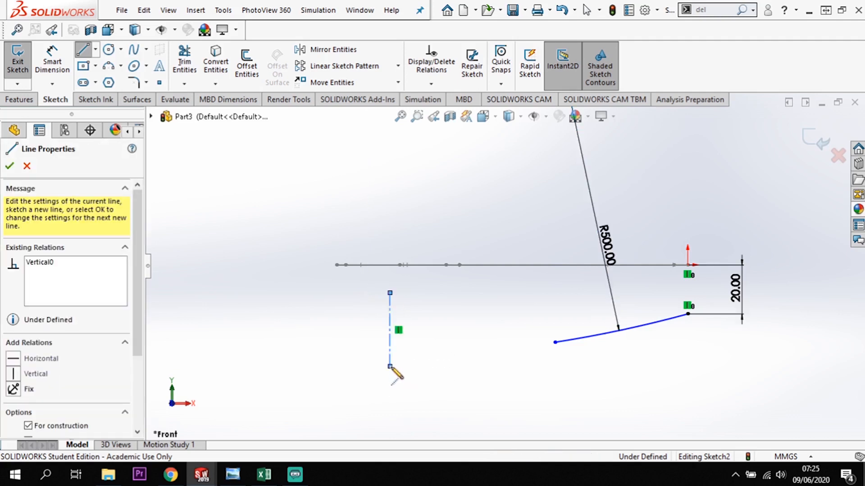
pyautogui.click(492, 366)
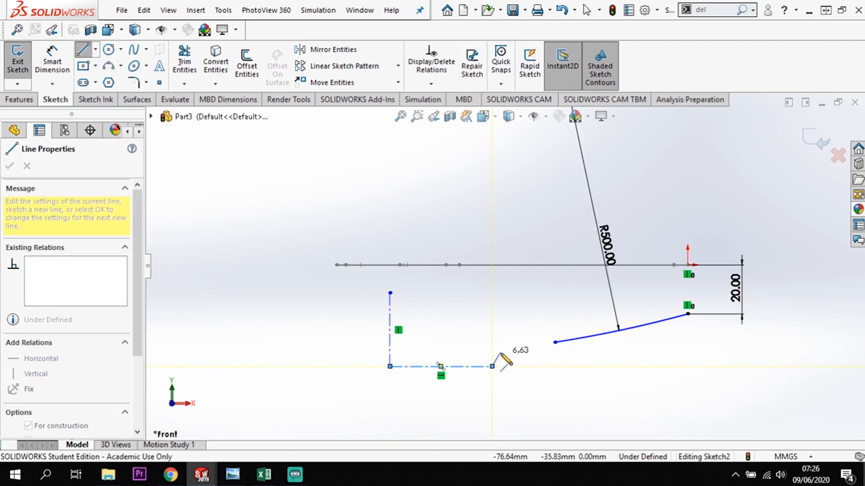
pyautogui.press('Escape')
pyautogui.press('Escape')
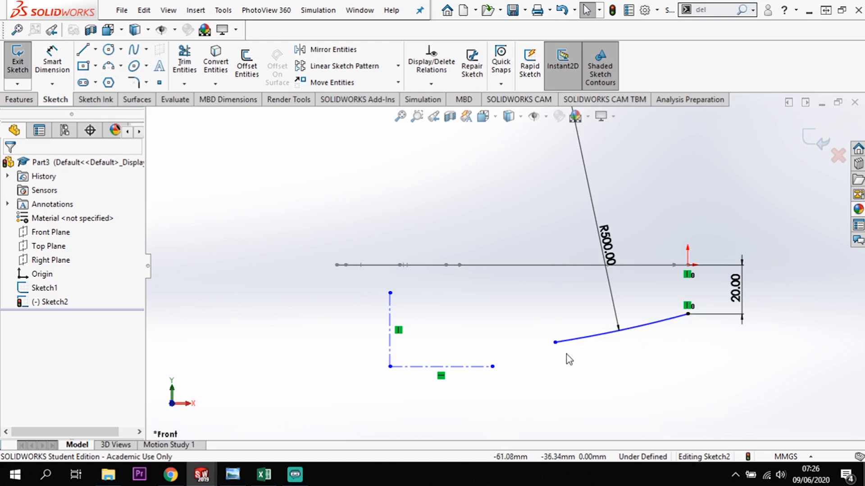
# Dimension the horizontal centerline's free endpoint 35 mm vertically below the handle arc's upper endpoint.
pyautogui.click(53, 60)
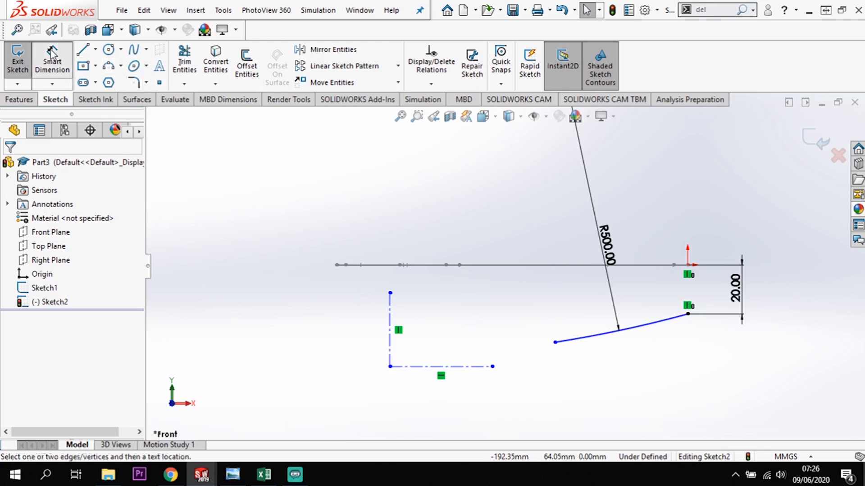
pyautogui.click(492, 367)
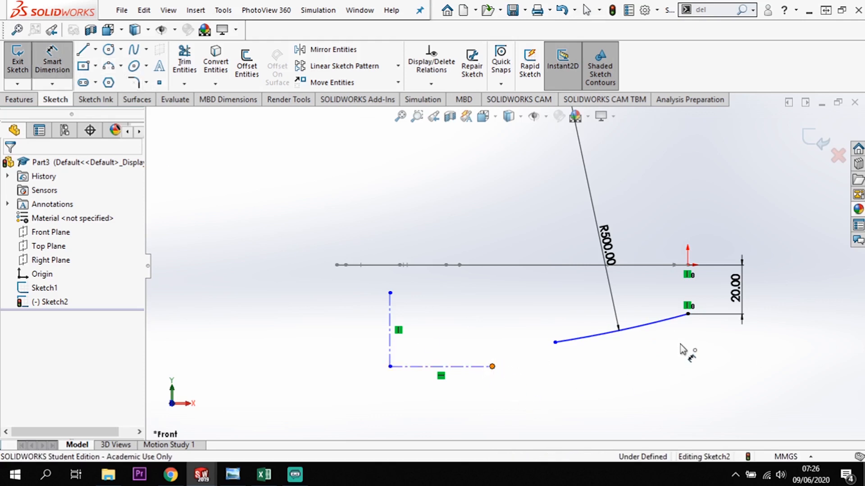
pyautogui.click(687, 314)
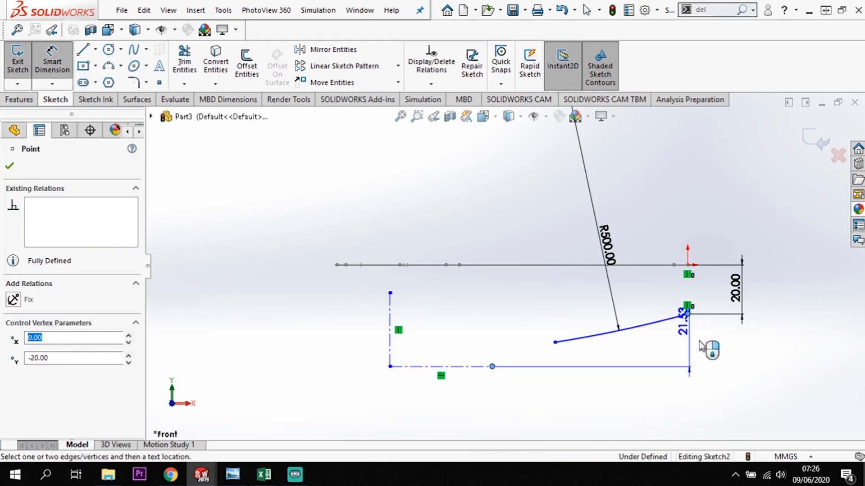
pyautogui.click(728, 359)
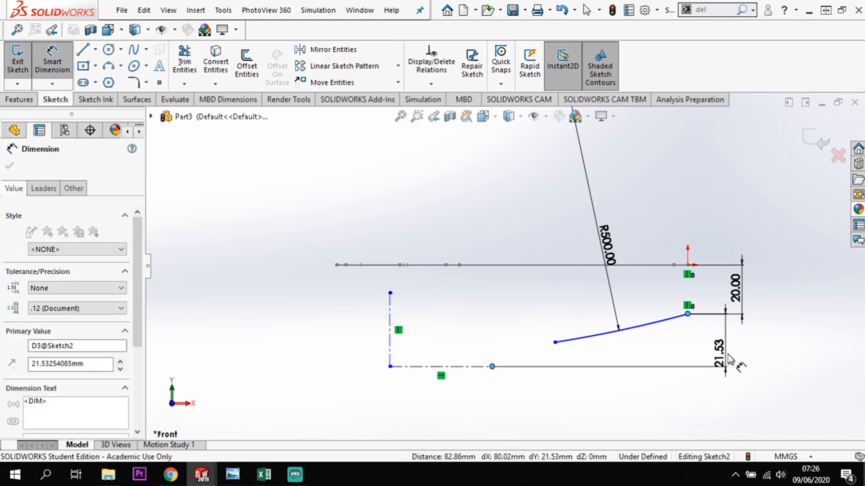
pyautogui.press('Return')
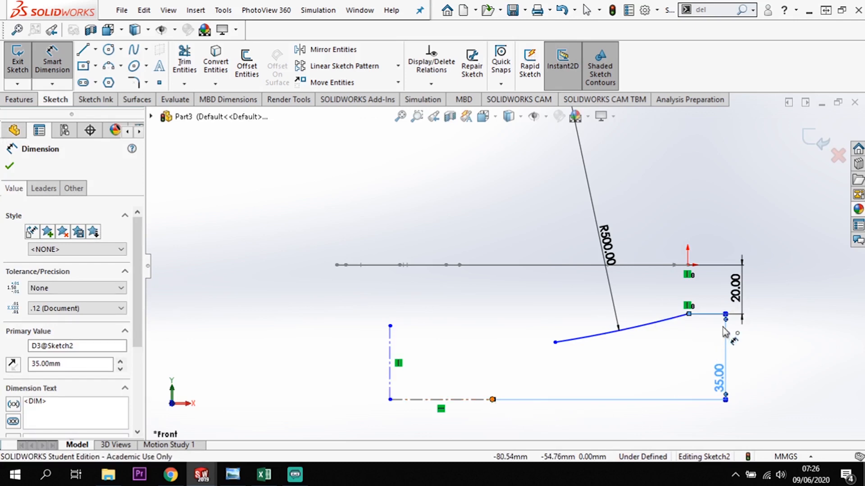
# Dimension the horizontal centerline's free endpoint 76 mm horizontally from the handle arc's upper endpoint.
pyautogui.click(492, 399)
pyautogui.click(688, 313)
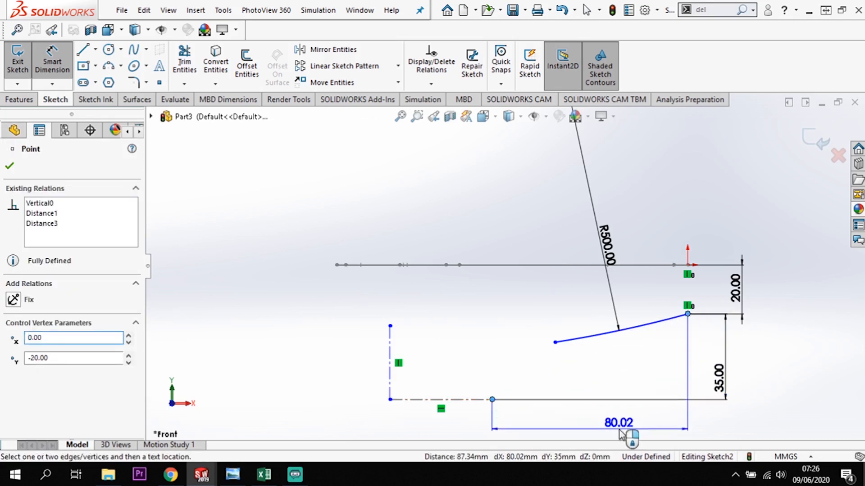
pyautogui.click(620, 434)
pyautogui.write('76')
pyautogui.press('Return')
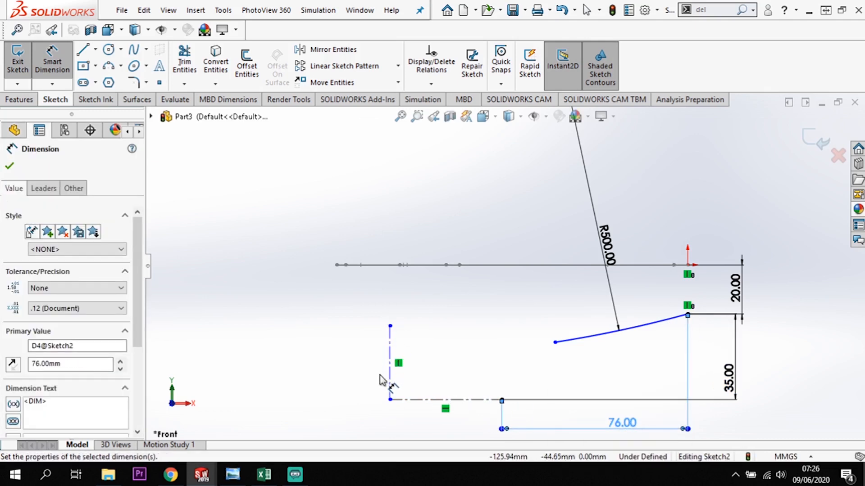
# Dimension the vertical centerline with a length of 40 mm.
pyautogui.click(390, 354)
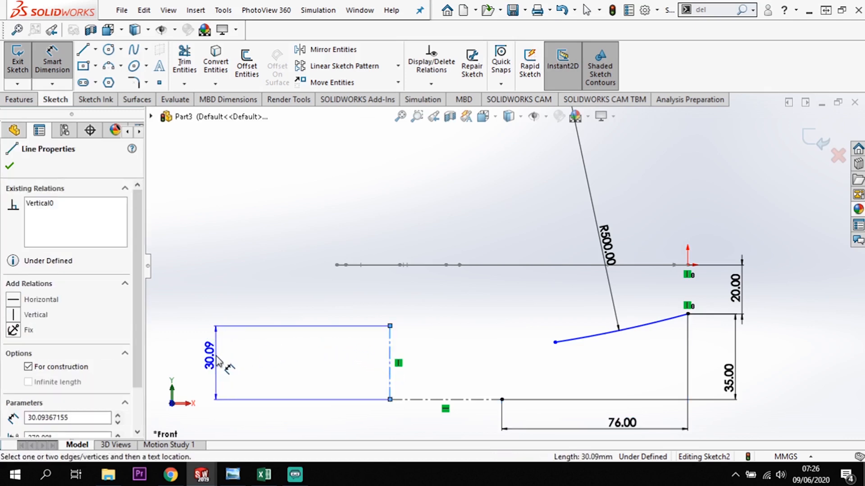
pyautogui.click(219, 351)
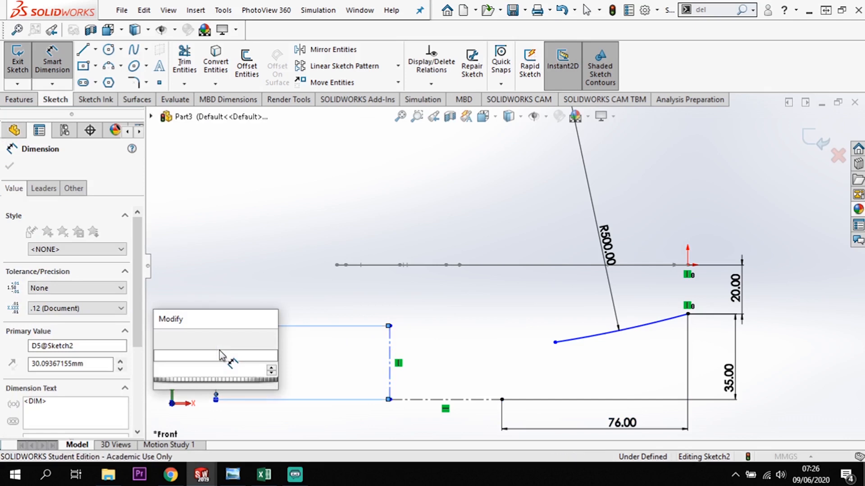
pyautogui.press('Return')
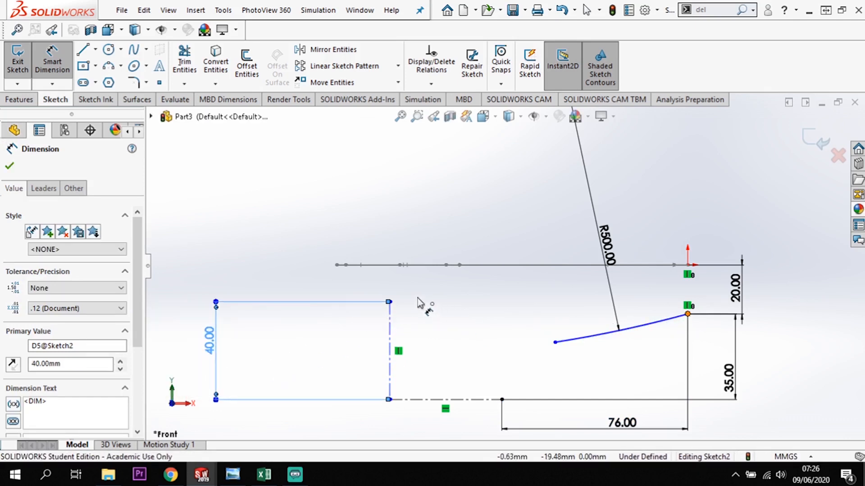
# Dimension the vertical centerline's upper endpoint 119 mm horizontally from the handle arc's upper endpoint.
pyautogui.click(390, 302)
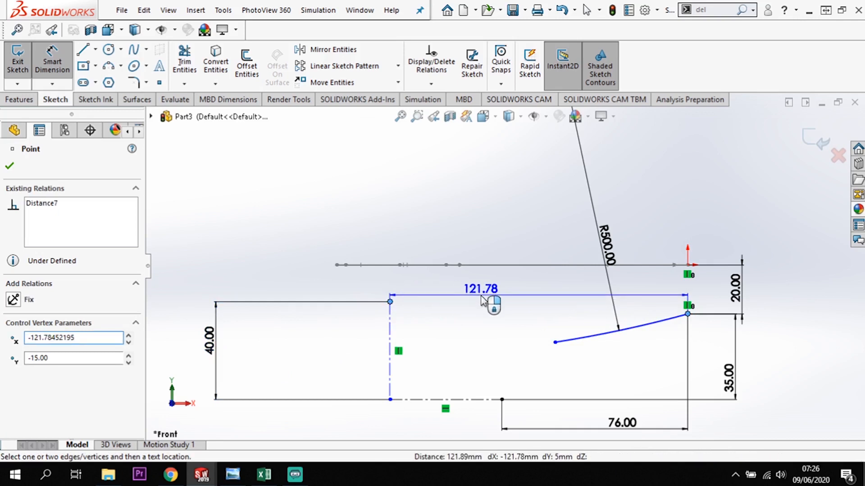
pyautogui.click(482, 300)
pyautogui.doubleClick(481, 296)
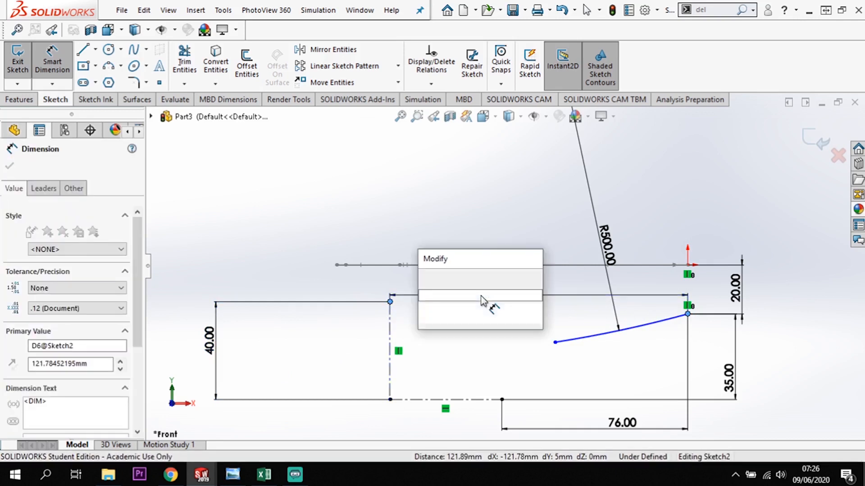
pyautogui.write('119')
pyautogui.press('Return')
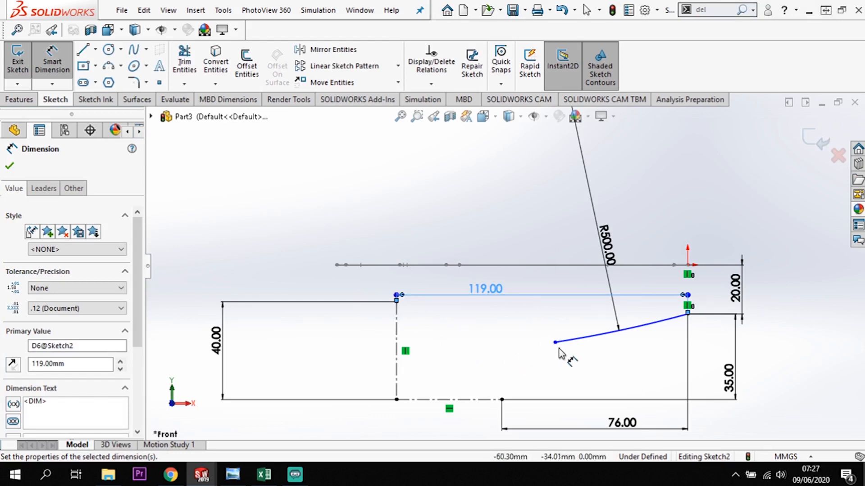
pyautogui.click(10, 168)
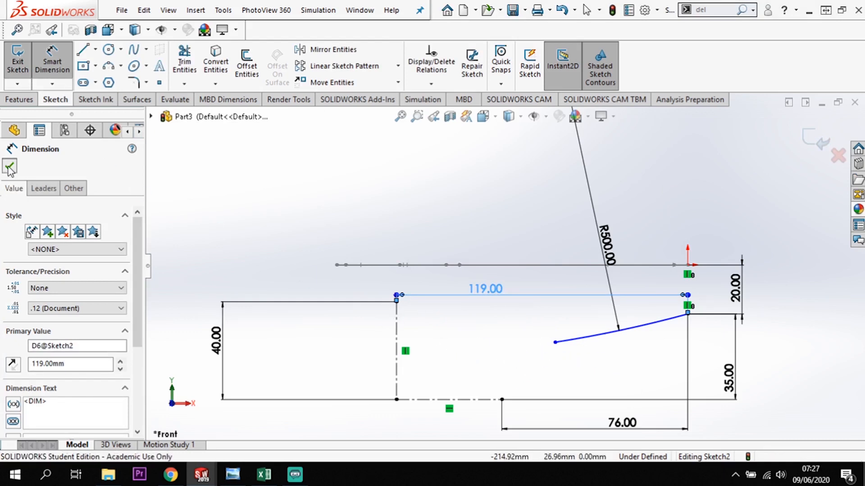
# Add a vertical relation between the handle arc's lower endpoint and the horizontal centerline's free endpoint.
pyautogui.click(555, 342)
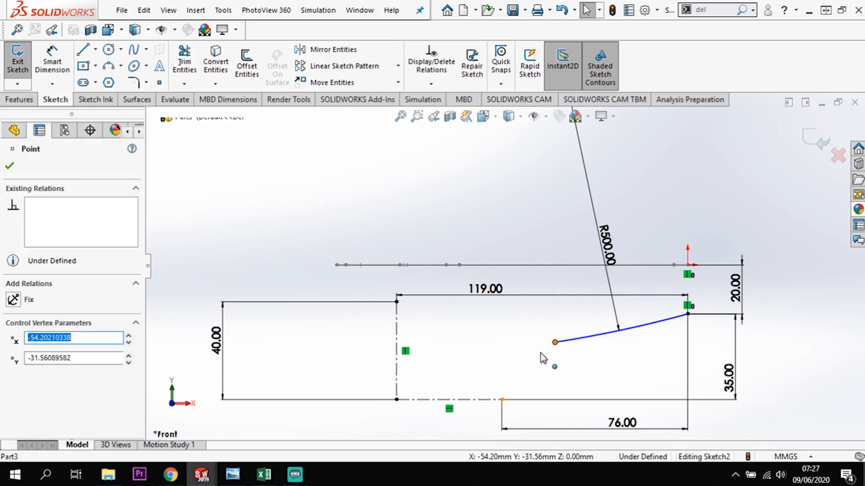
pyautogui.click(502, 399)
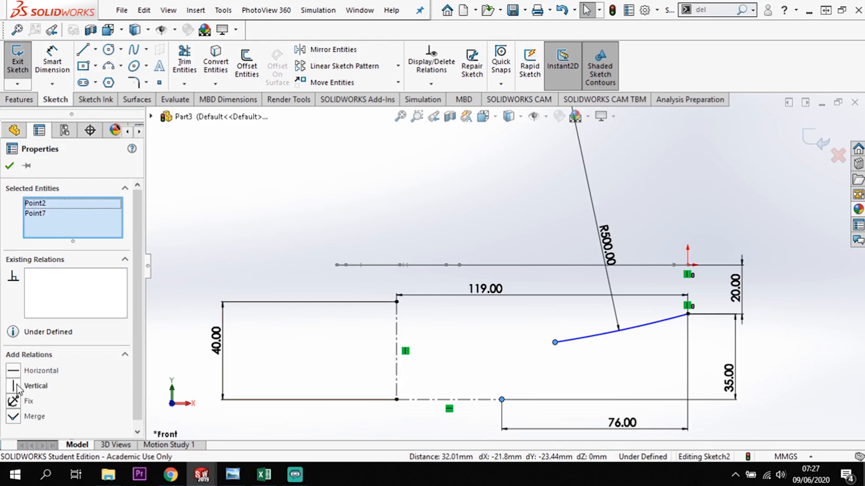
pyautogui.click(14, 386)
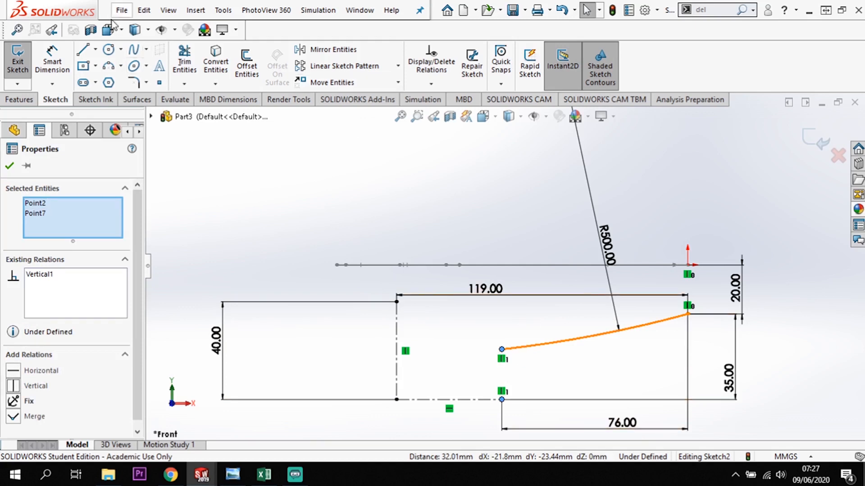
# Sketch three tangent arcs from the handle arc's lower end, radii about 22, 32 and 40 mm, with the second ending at the centerlines' corner.
pyautogui.click(502, 350)
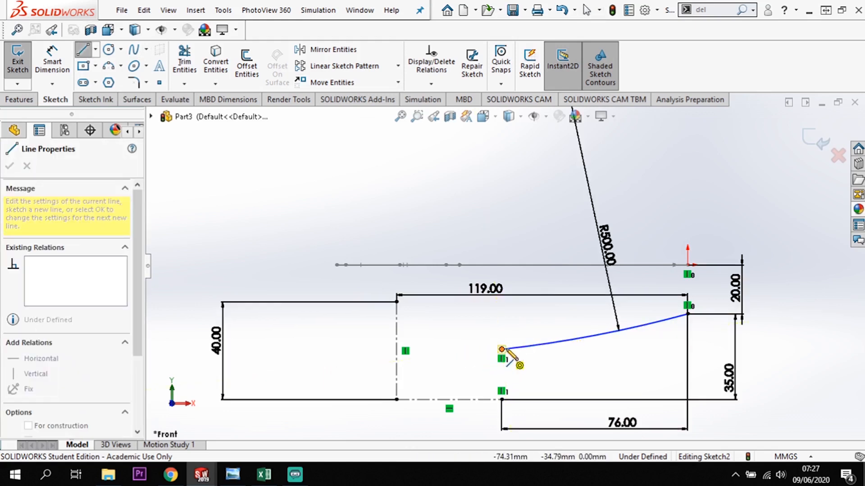
pyautogui.moveTo(504, 351)
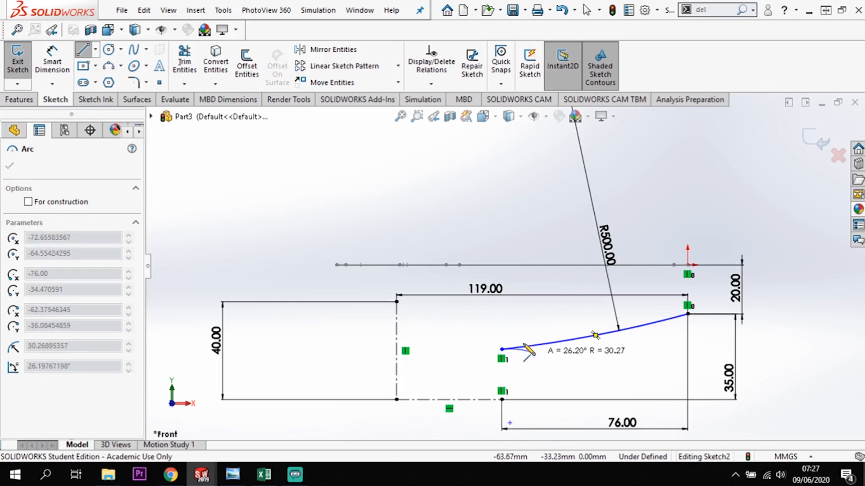
pyautogui.click(465, 370)
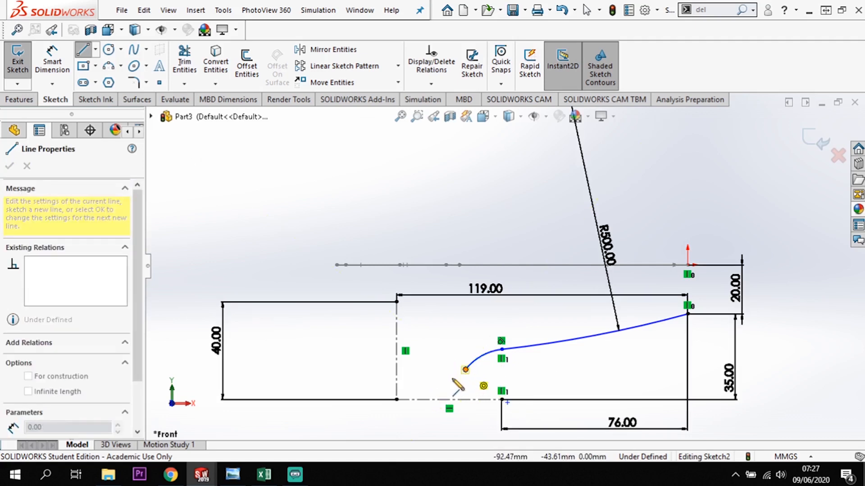
pyautogui.click(396, 400)
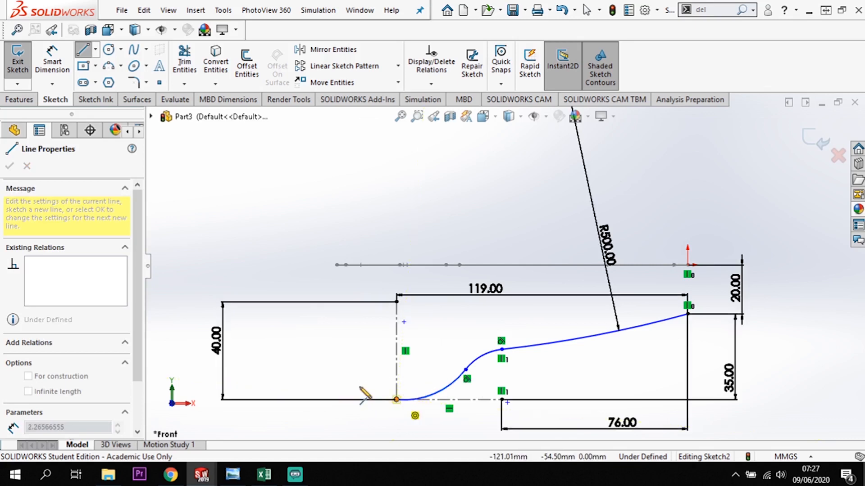
pyautogui.click(336, 370)
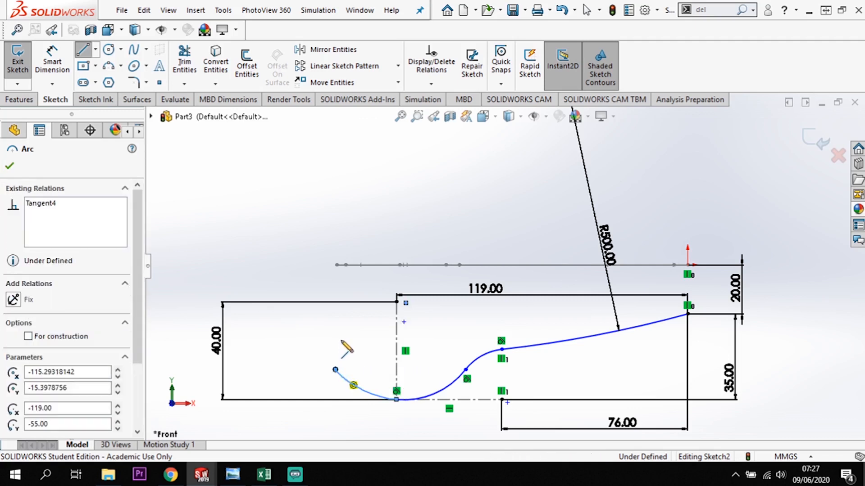
pyautogui.press('Escape')
# Add a vertical relation between the last bowl arc's free endpoint and the bowl tip of the Top Plane outline.
pyautogui.click(336, 370)
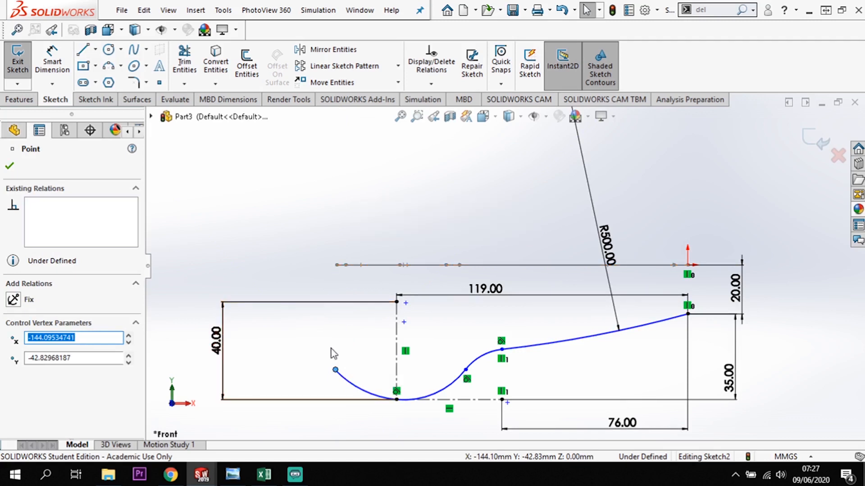
pyautogui.moveTo(335, 332); pyautogui.dragTo(339, 272, button='middle')
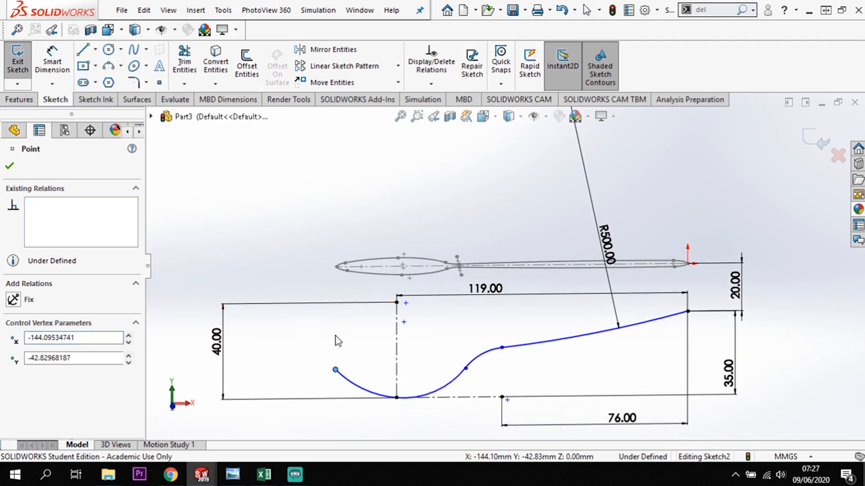
pyautogui.keyDown('ctrl'); pyautogui.click(336, 267); pyautogui.keyUp('ctrl')
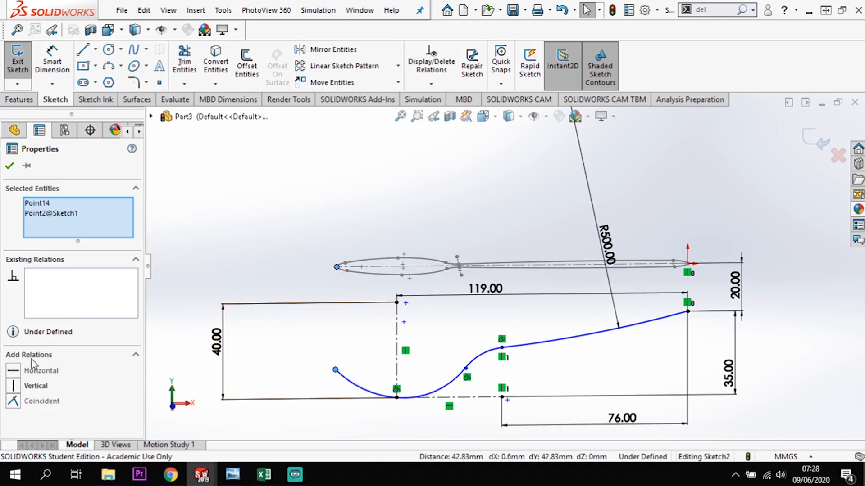
pyautogui.click(13, 386)
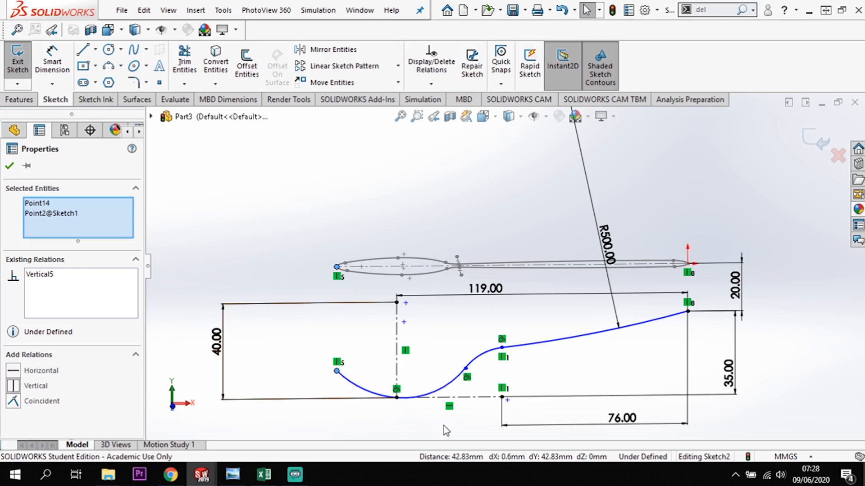
# Add a horizontal relation between the small connecting arc's center point and the horizontal centerline's free endpoint.
pyautogui.moveTo(477, 417); pyautogui.dragTo(479, 393, button='middle')
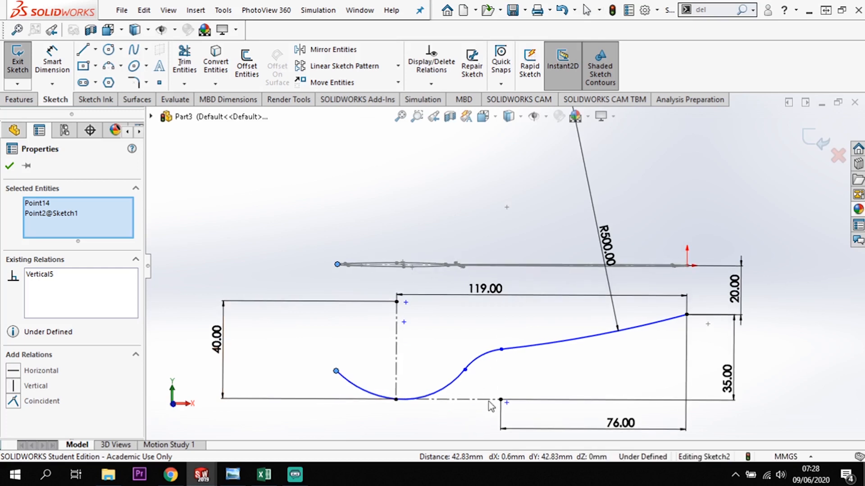
pyautogui.click(502, 400)
pyautogui.click(501, 400)
pyautogui.keyDown('ctrl'); pyautogui.click(507, 402); pyautogui.keyUp('ctrl')
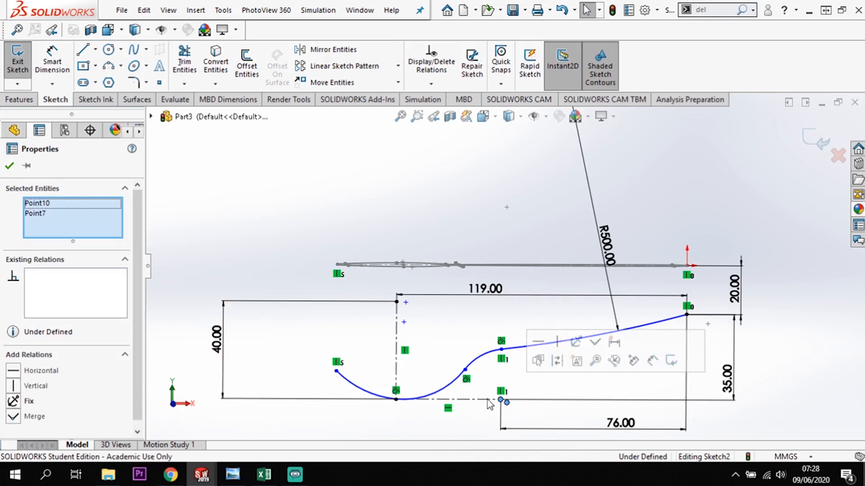
pyautogui.click(20, 372)
pyautogui.scroll(-3, 540, 411)
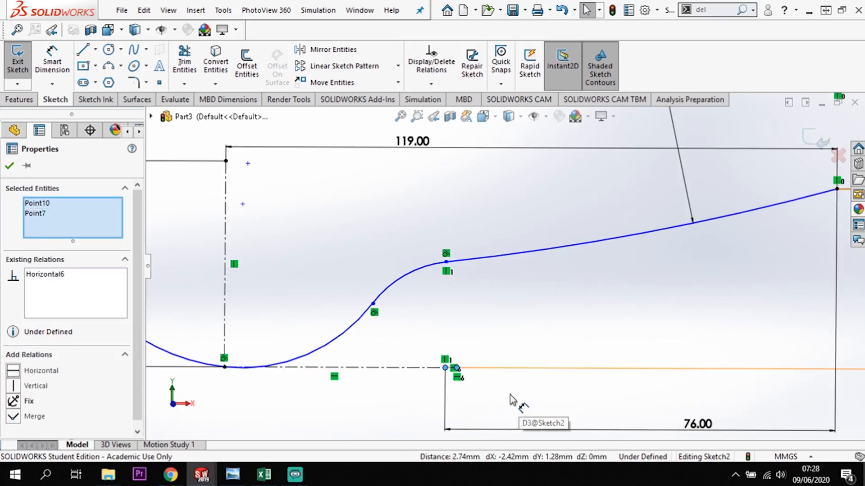
# Dimension the small connecting arc's center 74 mm horizontally from the handle arc's upper endpoint.
pyautogui.click(52, 61)
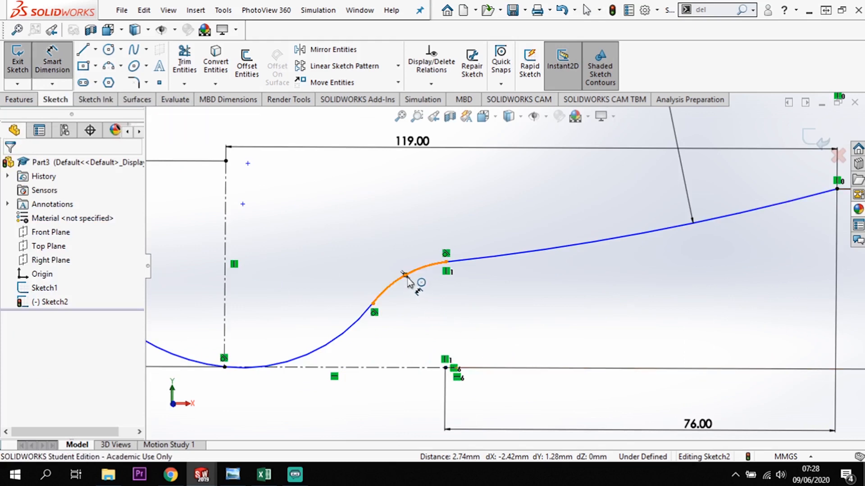
pyautogui.scroll(-2, 457, 342)
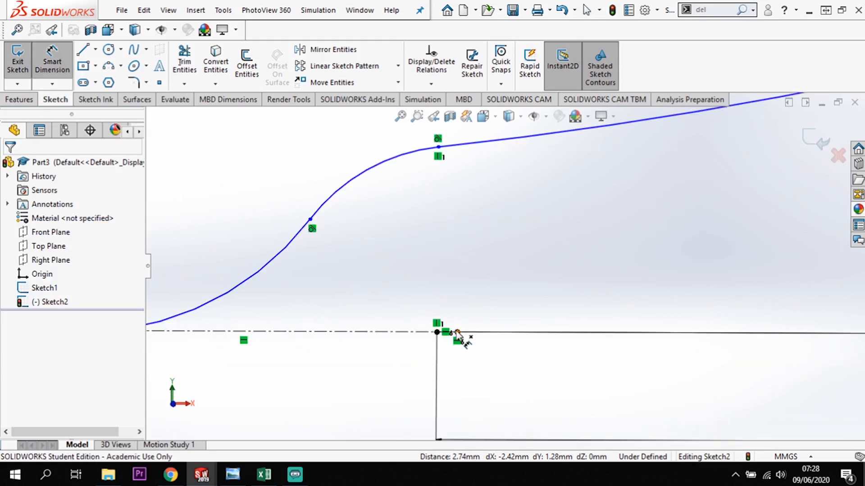
pyautogui.scroll(3, 529, 387)
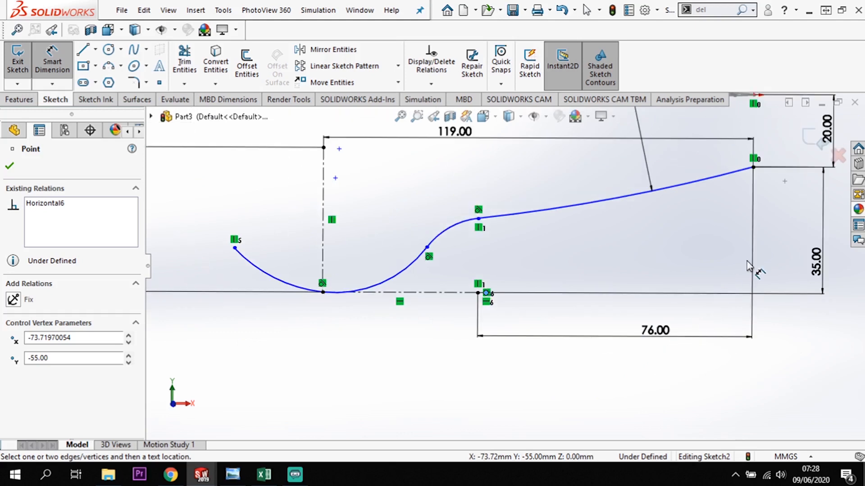
pyautogui.click(753, 167)
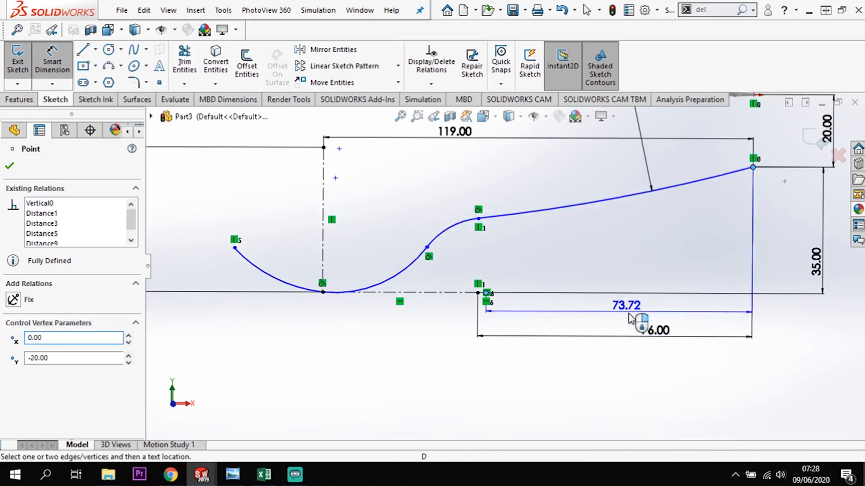
pyautogui.click(629, 317)
pyautogui.write('74')
pyautogui.press('Return')
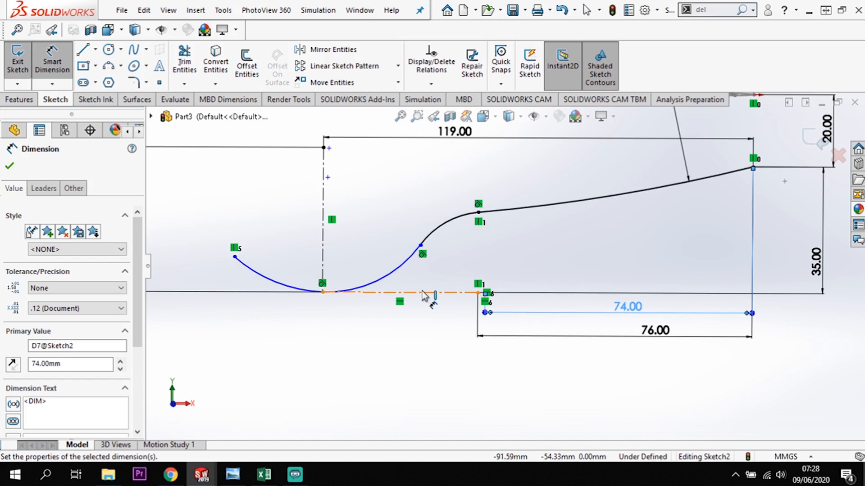
# Add a driven radius dimension to the small connecting arc beside the handle arc.
pyautogui.click(448, 227)
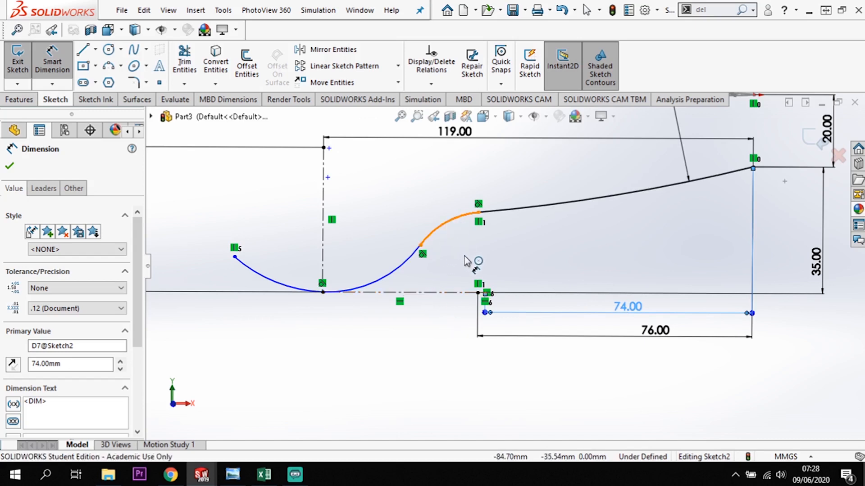
pyautogui.click(459, 258)
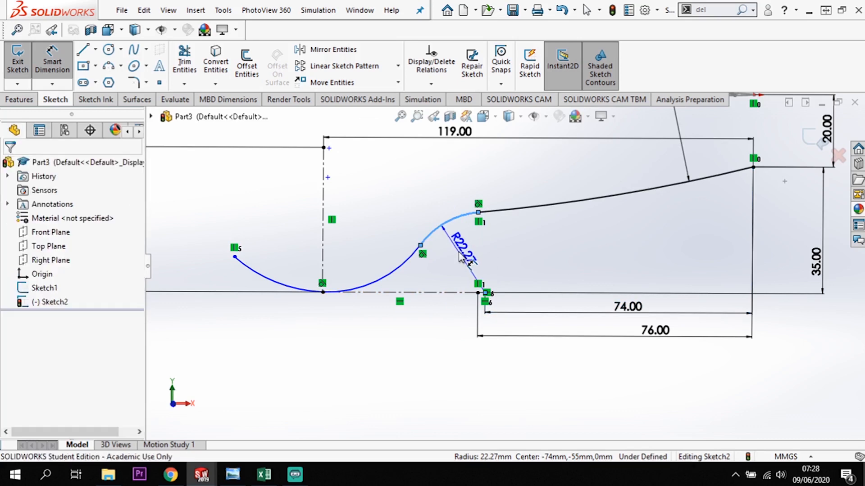
pyautogui.press('Return')
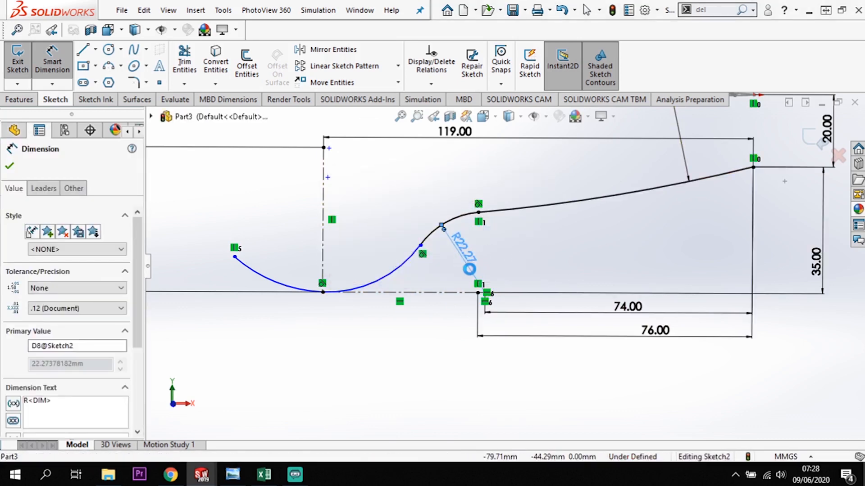
# Delete the driven radius dimension from the small connecting arc beside the handle arc.
pyautogui.click(511, 238)
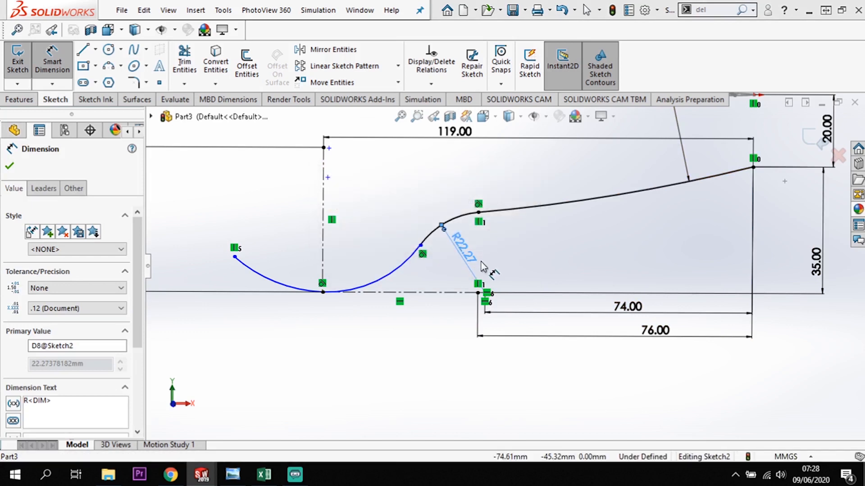
pyautogui.doubleClick(470, 271)
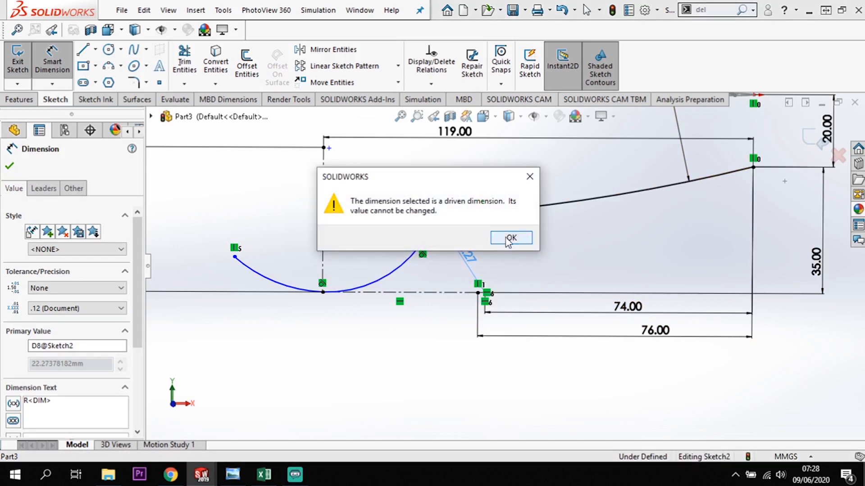
pyautogui.click(530, 177)
pyautogui.press('Escape')
pyautogui.doubleClick(473, 271)
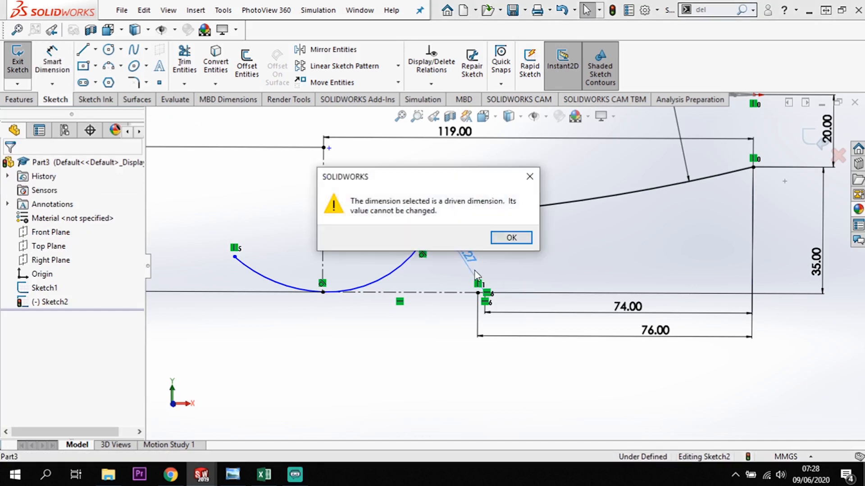
pyautogui.click(507, 243)
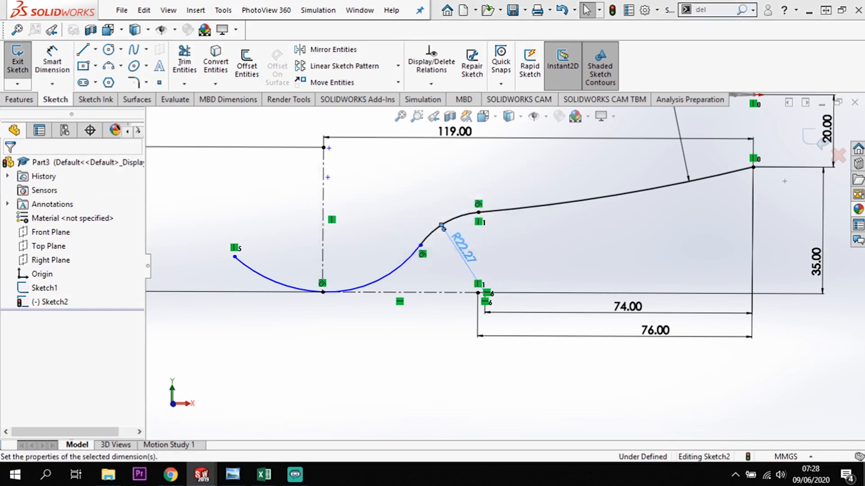
pyautogui.press('Delete')
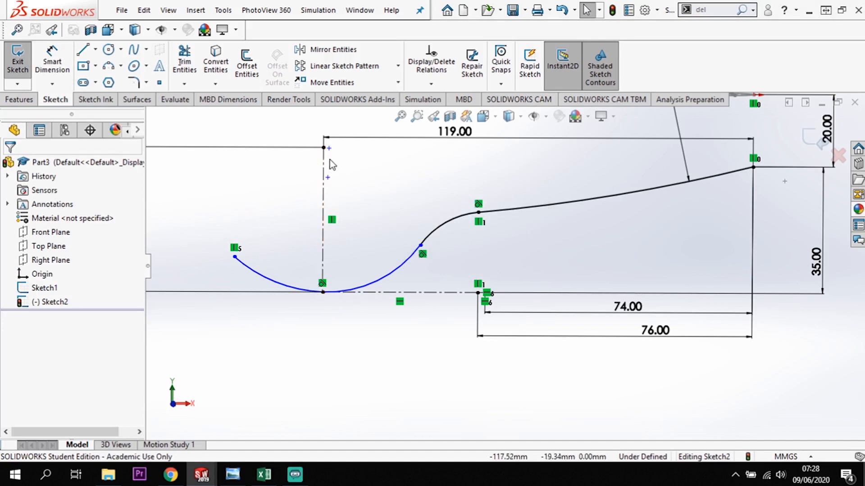
# Dimension the last bowl arc, at the bowl tip end, with a radius of 40 mm.
pyautogui.click(45, 44)
pyautogui.click(265, 278)
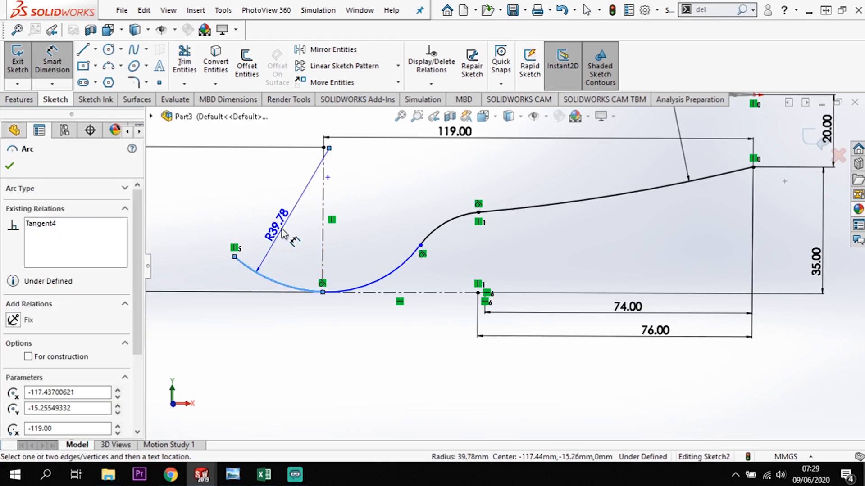
pyautogui.click(283, 233)
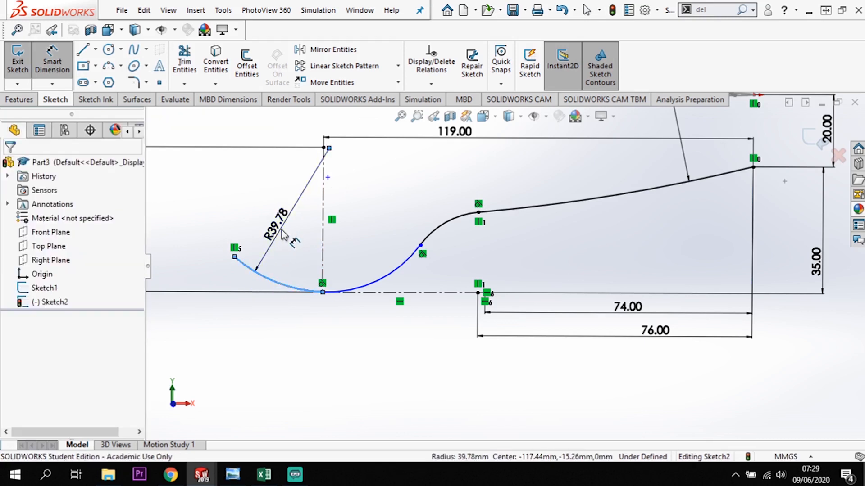
pyautogui.write('40')
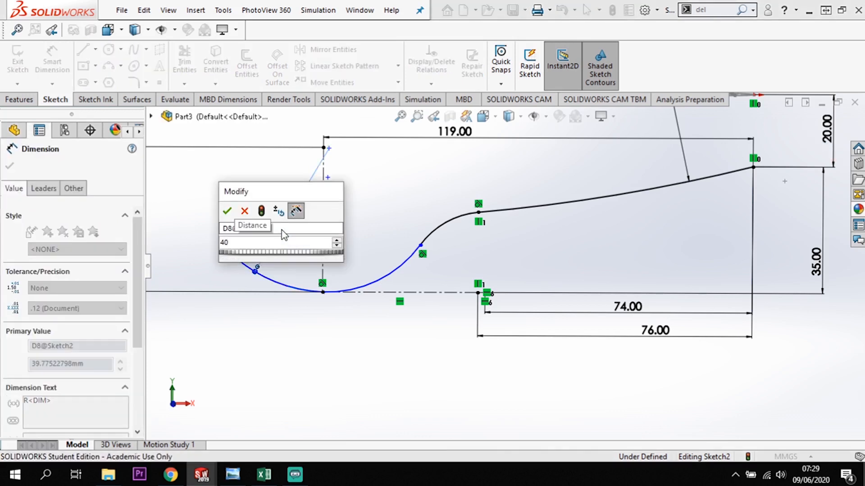
pyautogui.press('Return')
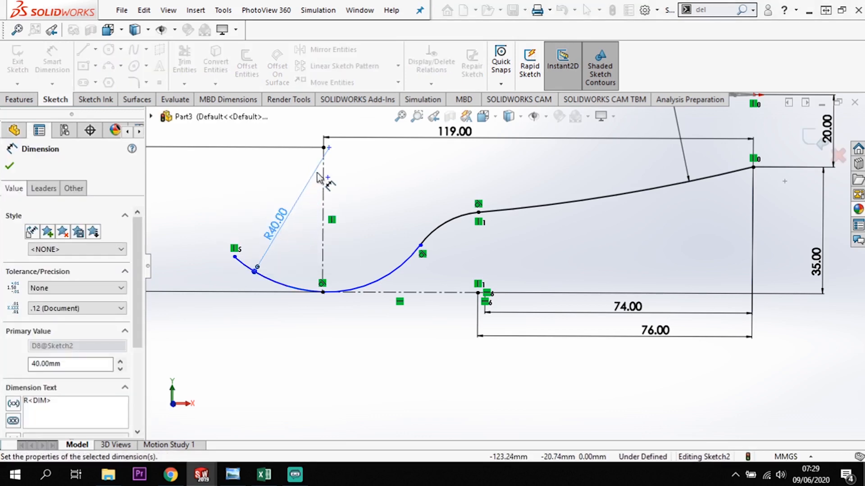
pyautogui.scroll(-2, 317, 178)
pyautogui.press('Escape')
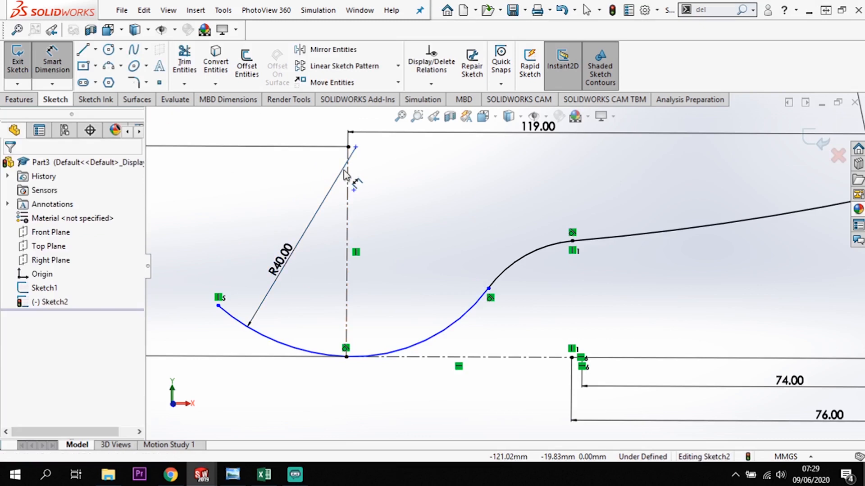
pyautogui.press('Escape')
# Try to merge the last bowl arc's center point with the vertical centerline's upper endpoint.
pyautogui.click(348, 147)
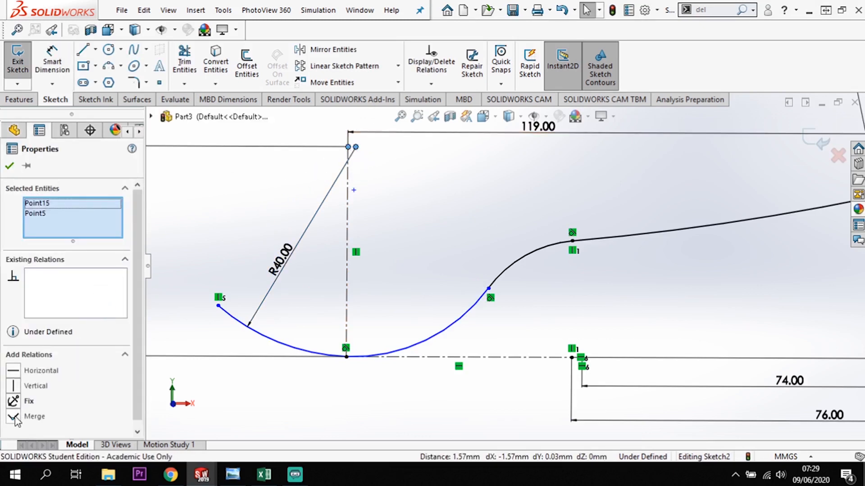
pyautogui.click(14, 417)
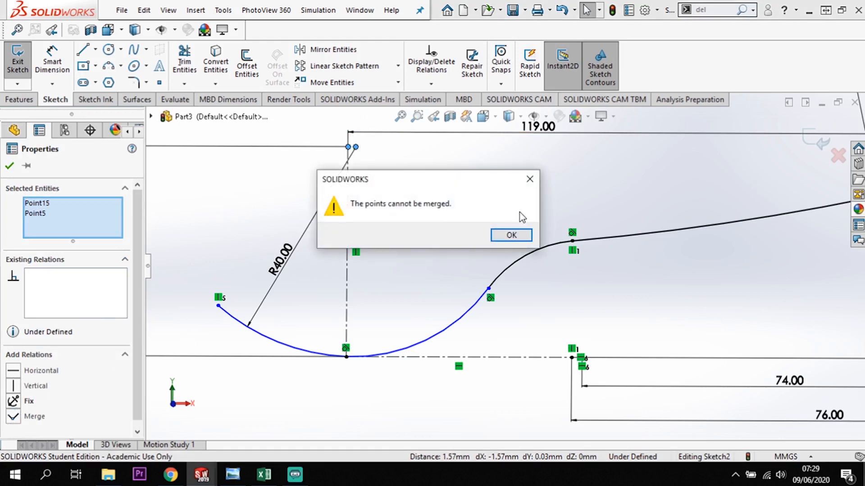
pyautogui.click(511, 235)
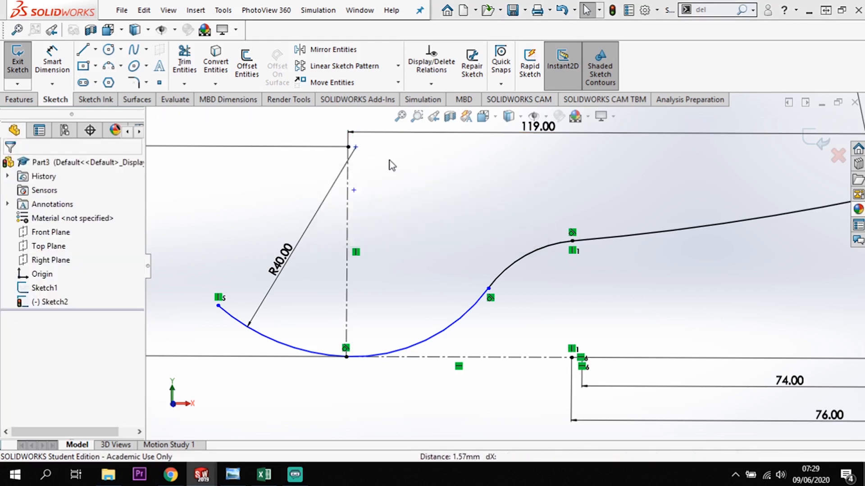
pyautogui.click(356, 148)
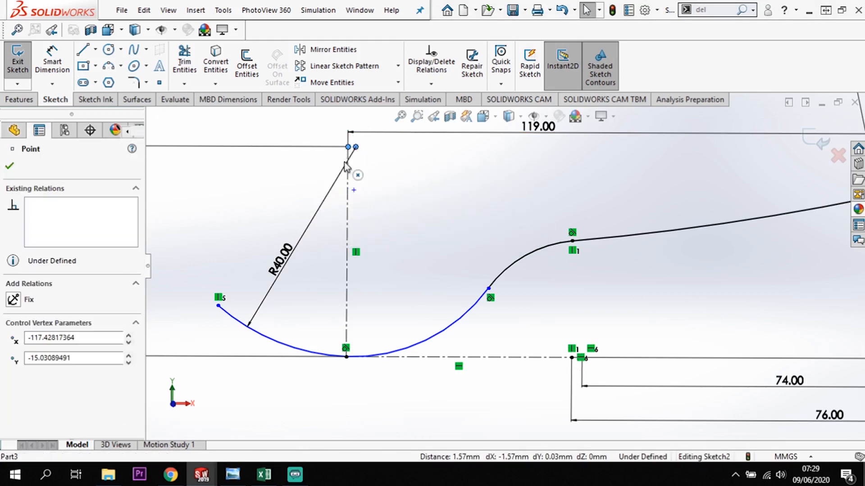
pyautogui.moveTo(355, 147)
pyautogui.mouseDown()
pyautogui.moveTo(392, 141)
pyautogui.moveTo(357, 144)
pyautogui.moveTo(349, 148)
pyautogui.moveTo(356, 162)
pyautogui.moveTo(338, 164)
pyautogui.moveTo(385, 159)
pyautogui.moveTo(318, 178)
pyautogui.moveTo(396, 148)
pyautogui.moveTo(380, 154)
pyautogui.moveTo(390, 153)
pyautogui.moveTo(357, 147)
pyautogui.mouseUp()
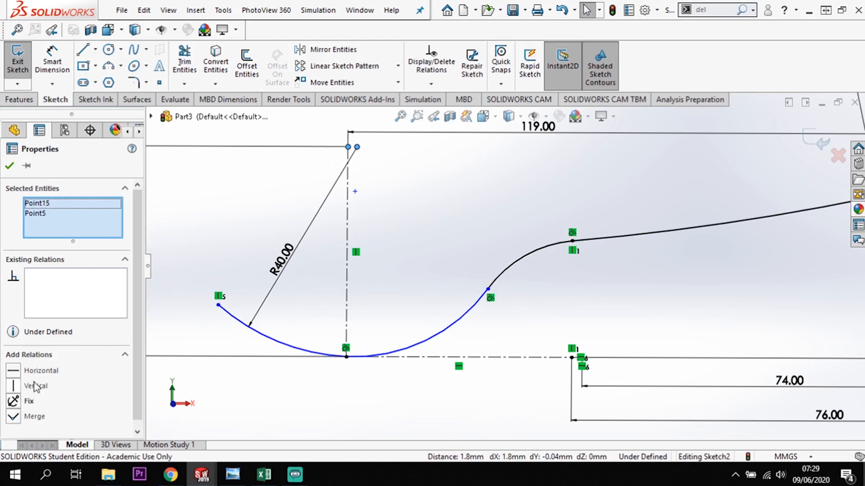
pyautogui.press('Escape')
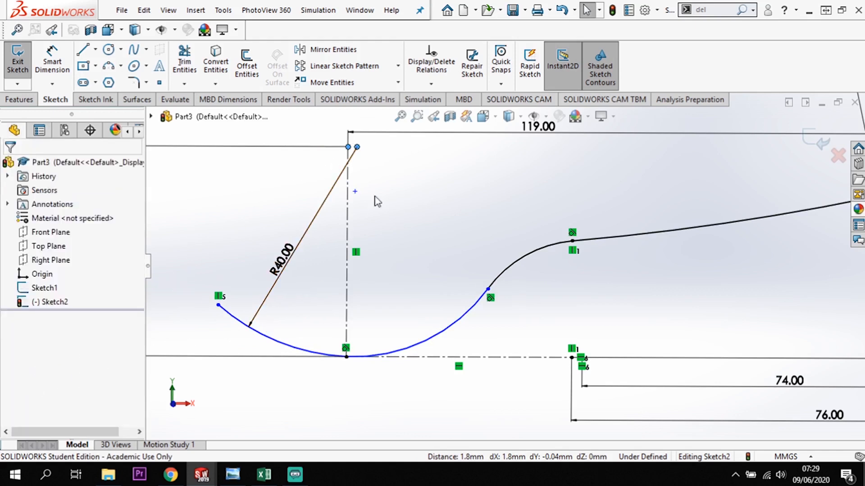
# Add a vertical relation between the last bowl arc's center point and the vertical centerline's upper endpoint.
pyautogui.click(348, 148)
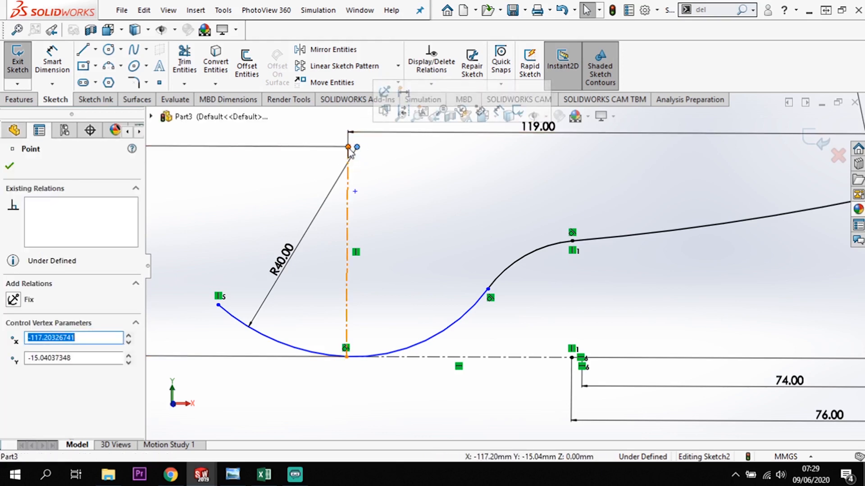
pyautogui.keyDown('ctrl'); pyautogui.click(348, 147); pyautogui.keyUp('ctrl')
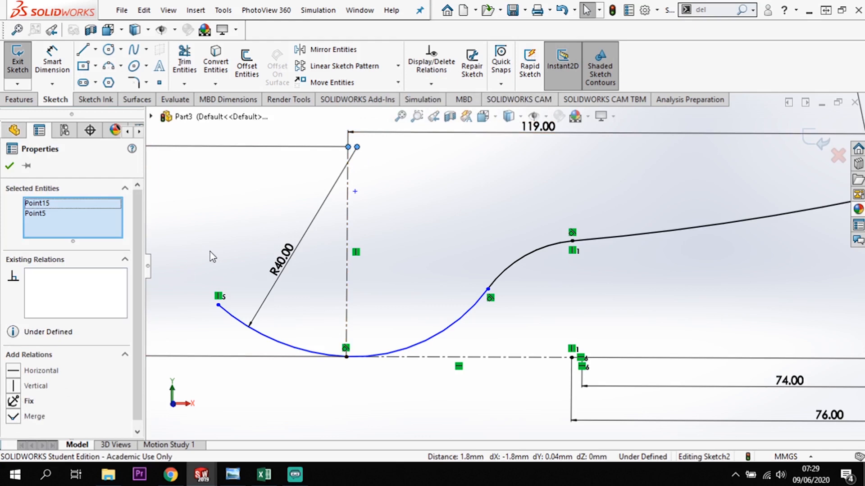
pyautogui.click(13, 386)
pyautogui.click(489, 317)
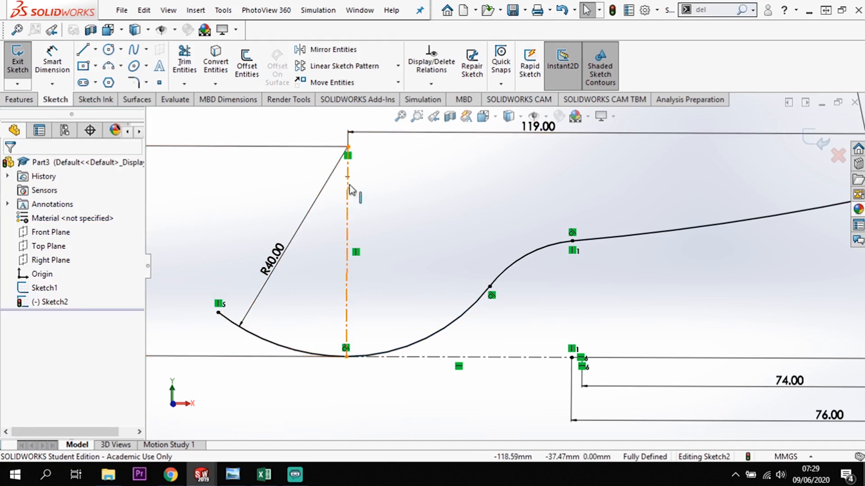
# Exit the Front Plane side profile sketch, keeping its changes.
pyautogui.scroll(5, 602, 293)
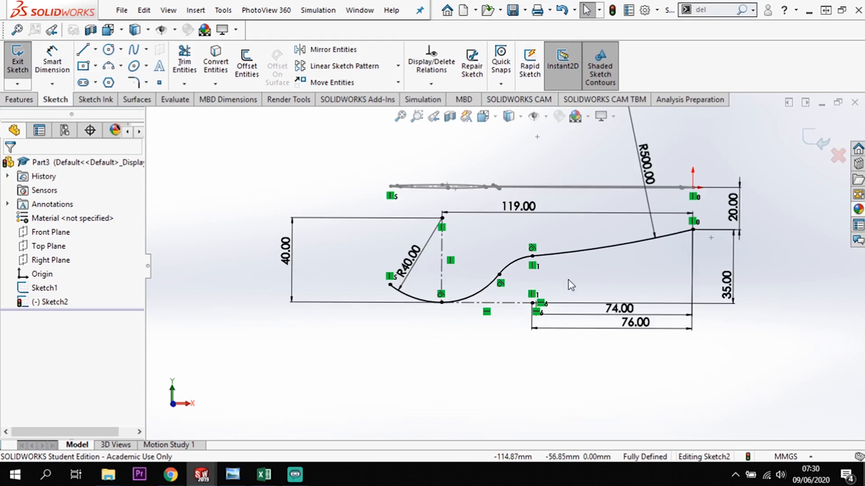
pyautogui.scroll(-3, 591, 286)
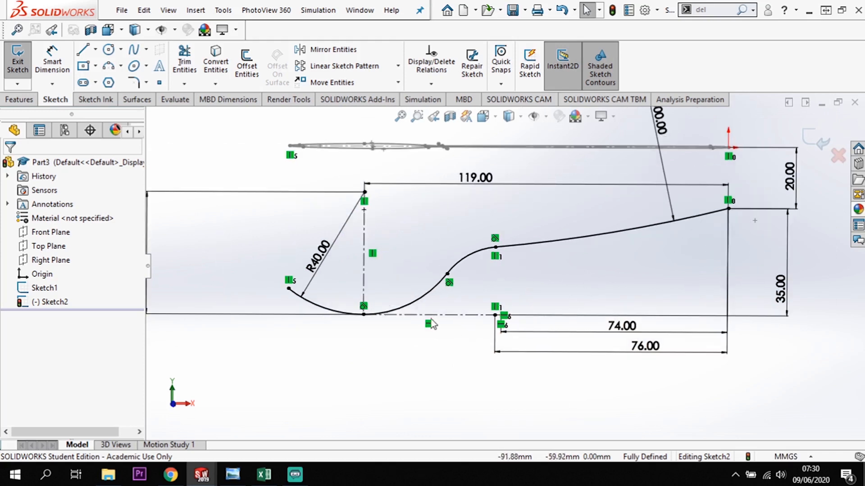
pyautogui.click(819, 145)
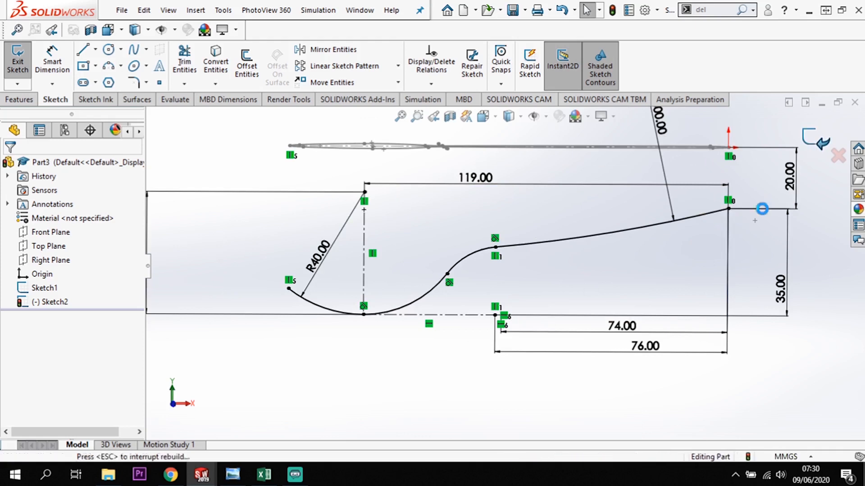
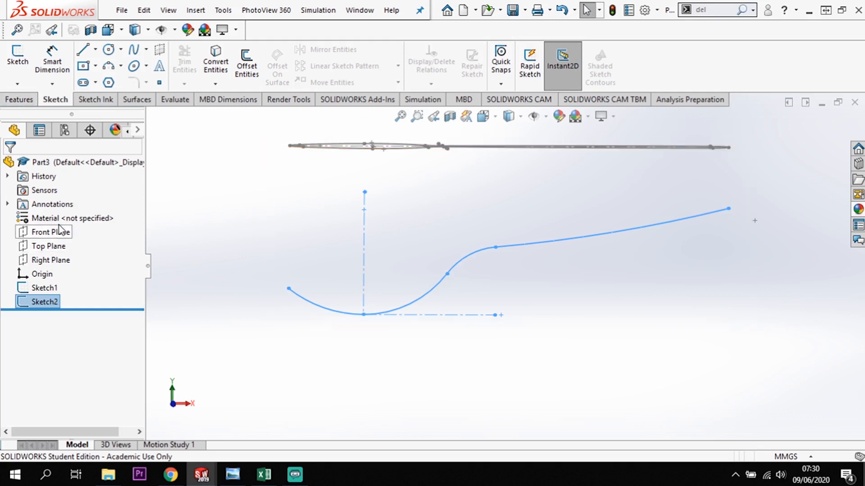
# Create a reference plane offset 6 mm from the Right Plane, flipped toward the bowl side.
pyautogui.click(57, 260)
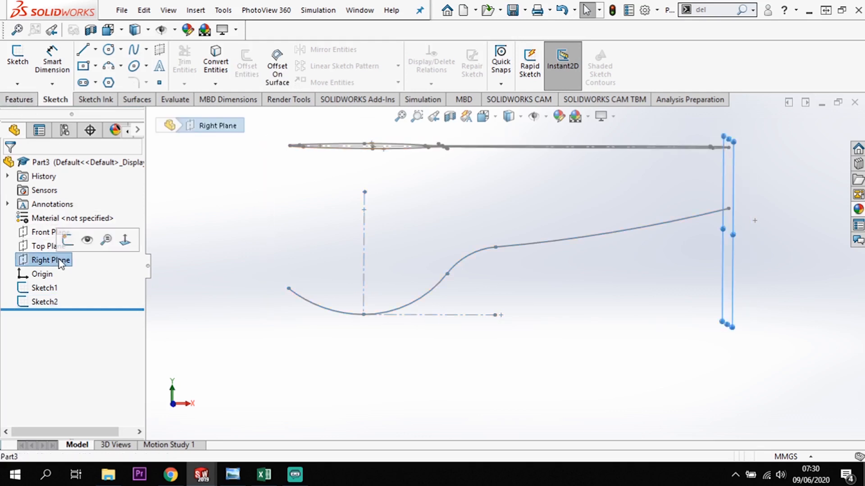
pyautogui.moveTo(720, 361)
pyautogui.mouseDown(button='middle')
pyautogui.moveTo(737, 368)
pyautogui.moveTo(729, 376)
pyautogui.mouseUp(button='middle')
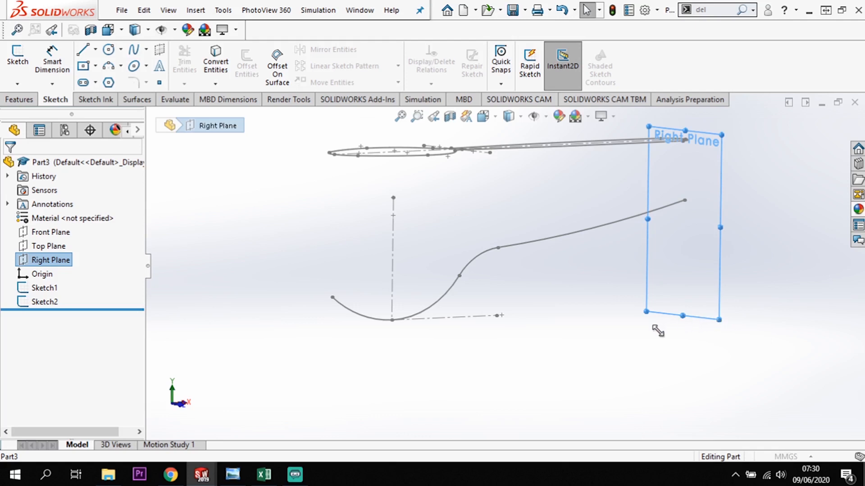
pyautogui.keyDown('ctrl'); pyautogui.moveTo(657, 333); pyautogui.dragTo(553, 320); pyautogui.keyUp('ctrl')
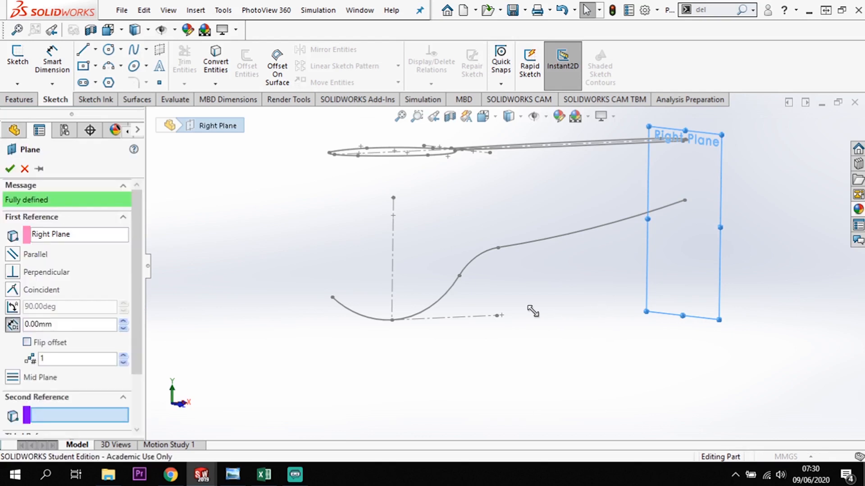
pyautogui.keyDown('ctrl'); pyautogui.moveTo(533, 310); pyautogui.dragTo(543, 321); pyautogui.keyUp('ctrl')
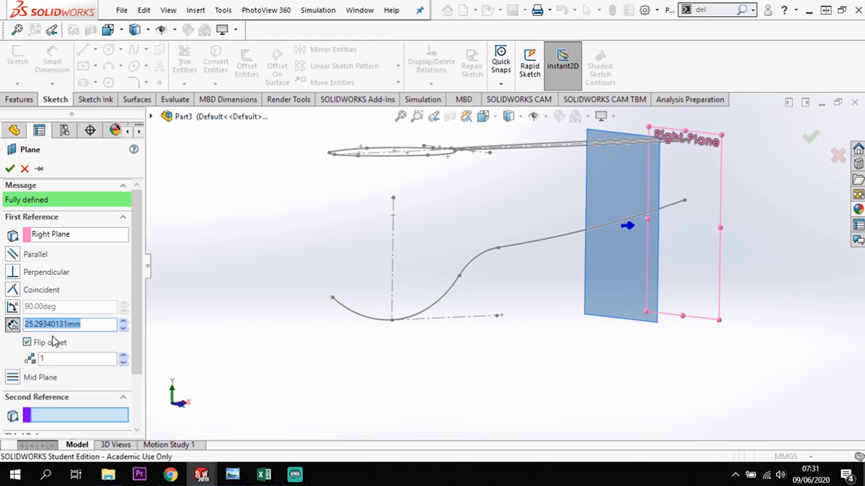
pyautogui.click(80, 238)
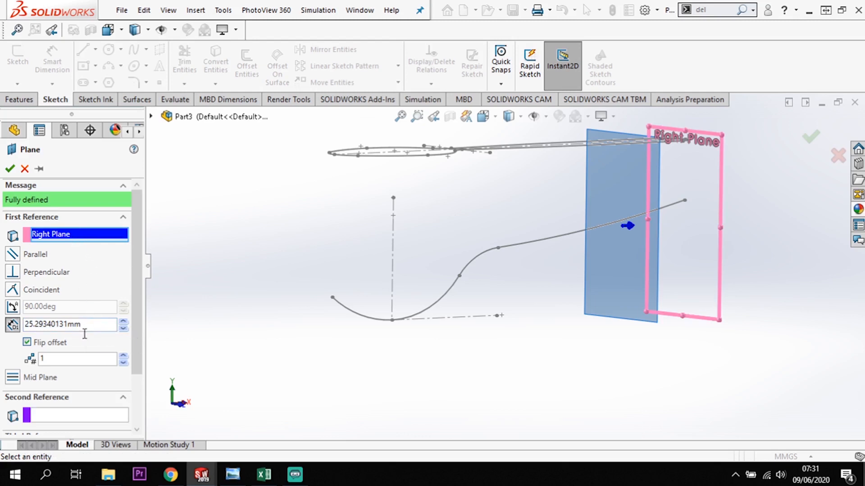
pyautogui.moveTo(97, 326); pyautogui.dragTo(17, 327)
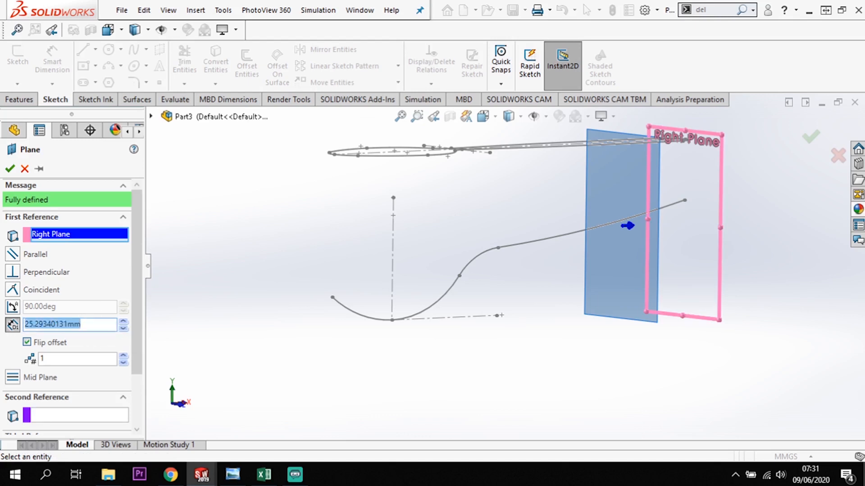
pyautogui.write('6')
pyautogui.press('Return')
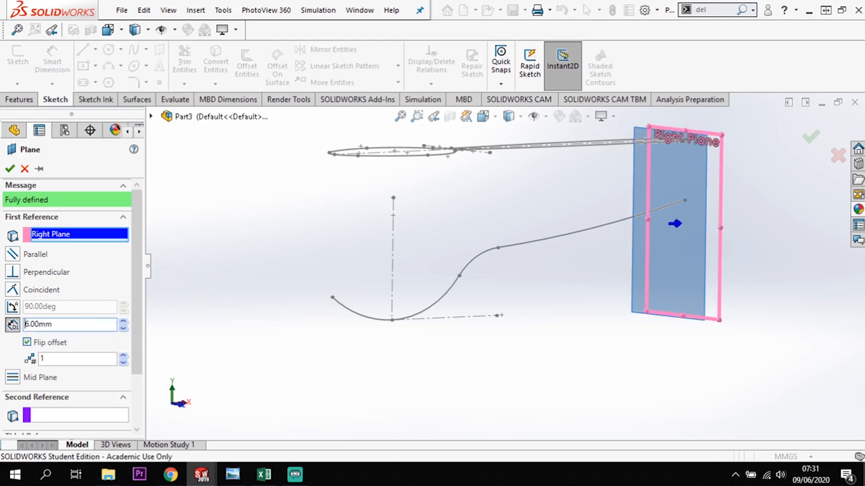
pyautogui.click(9, 169)
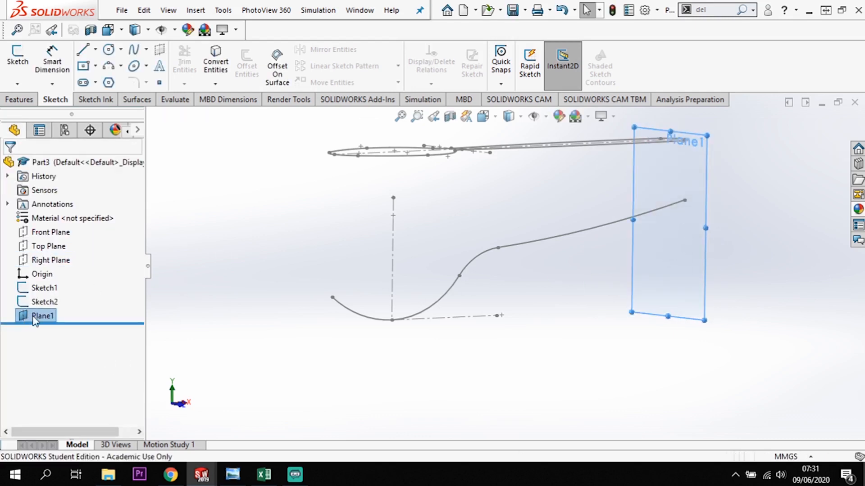
# Rename the new 6 mm offset plane as C-C.
pyautogui.click(51, 317)
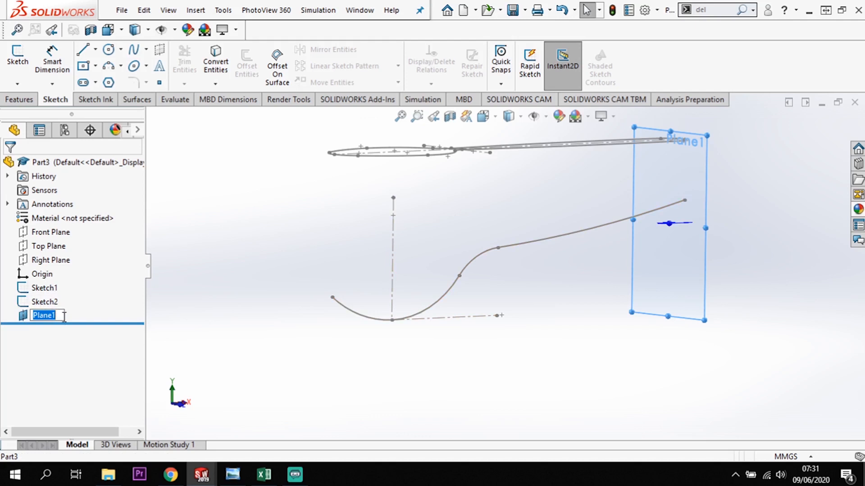
pyautogui.write('C-C')
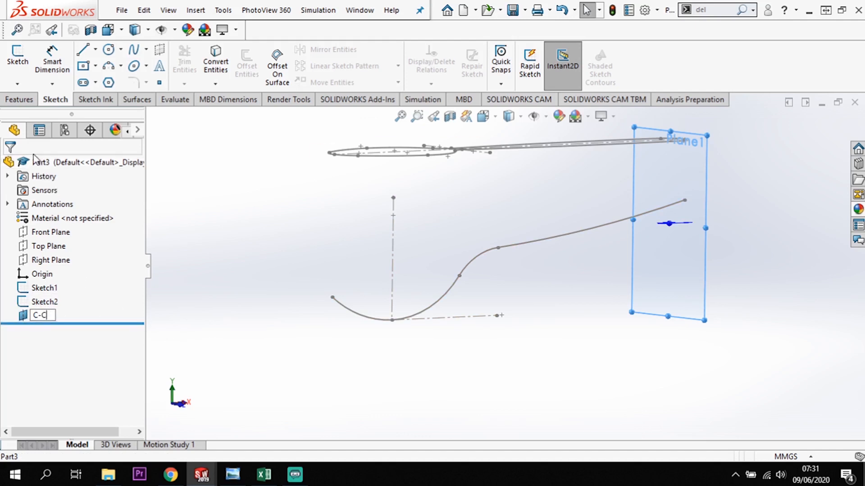
pyautogui.click(227, 334)
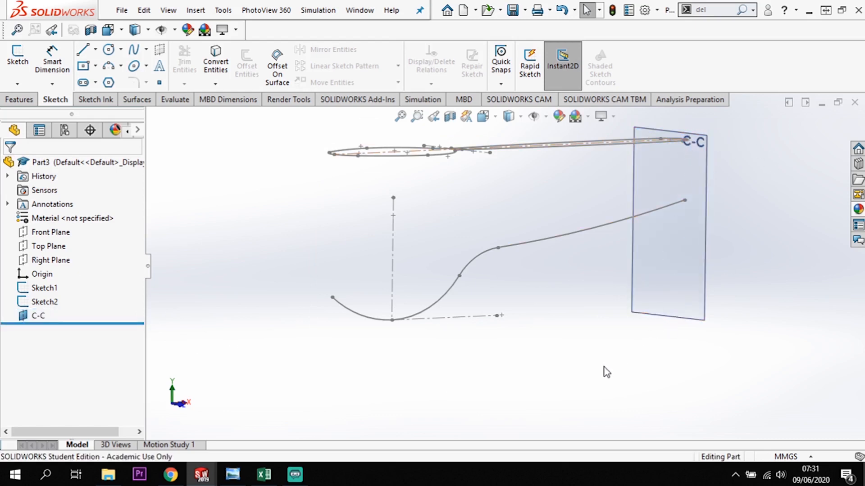
# Create a second reference plane offset 76 mm from the Right Plane, flipped toward the bowl side.
pyautogui.click(45, 261)
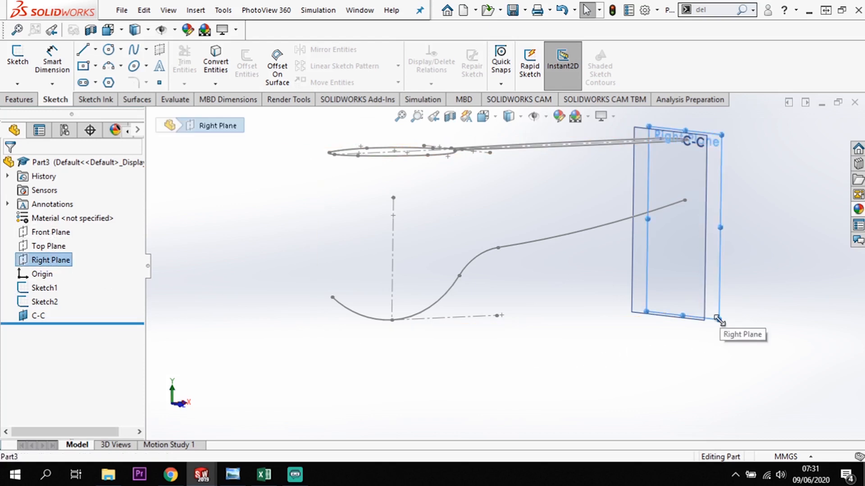
pyautogui.keyDown('ctrl'); pyautogui.moveTo(720, 321); pyautogui.dragTo(574, 349); pyautogui.keyUp('ctrl')
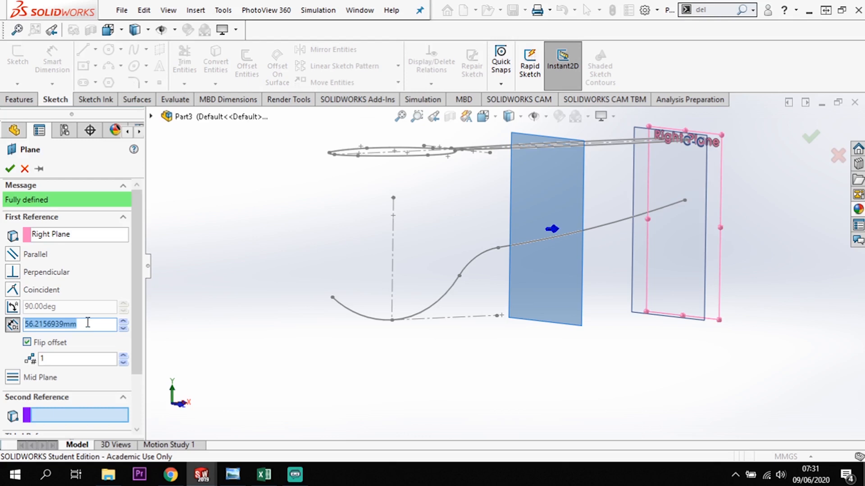
pyautogui.write('76')
pyautogui.press('Return')
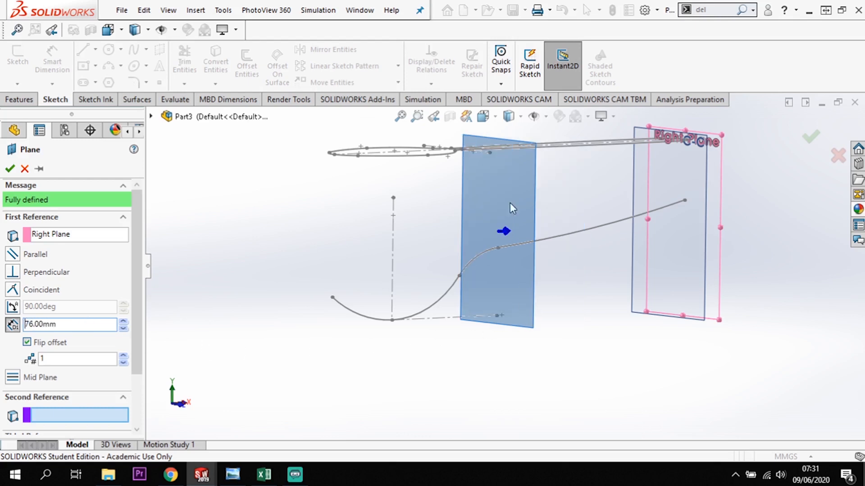
pyautogui.click(10, 169)
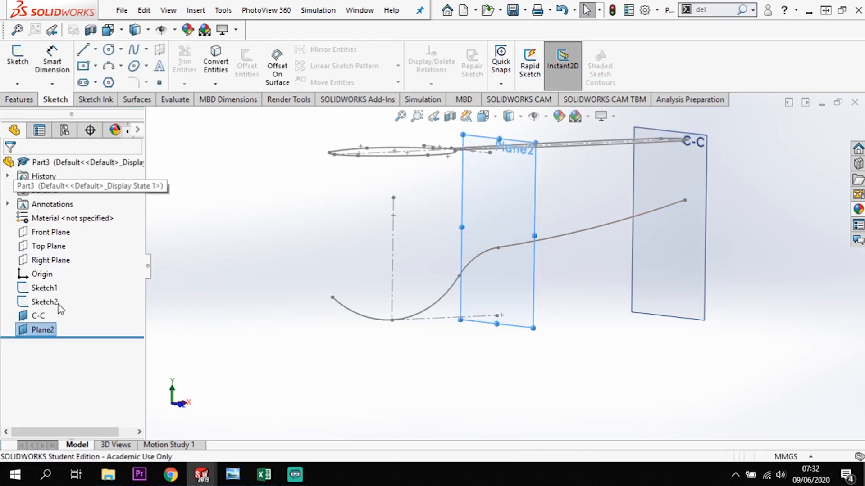
# Rename the 76 mm offset plane as B-B.
pyautogui.click(45, 332)
pyautogui.write('B-B')
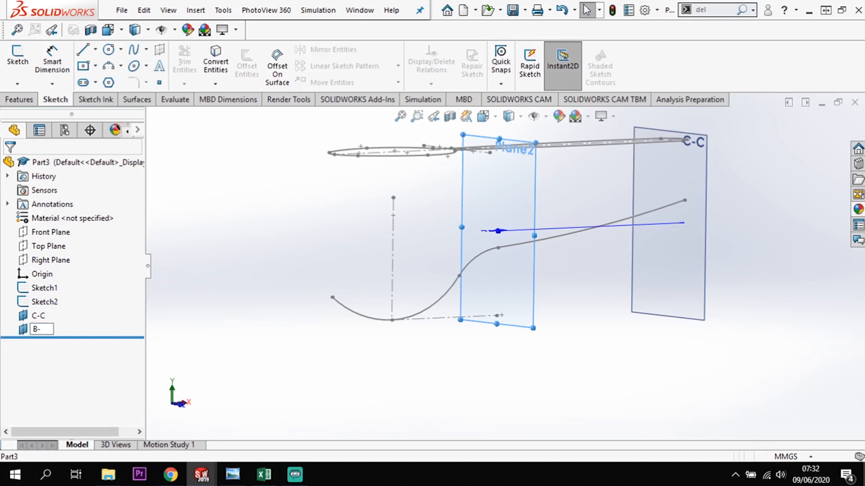
pyautogui.click(264, 313)
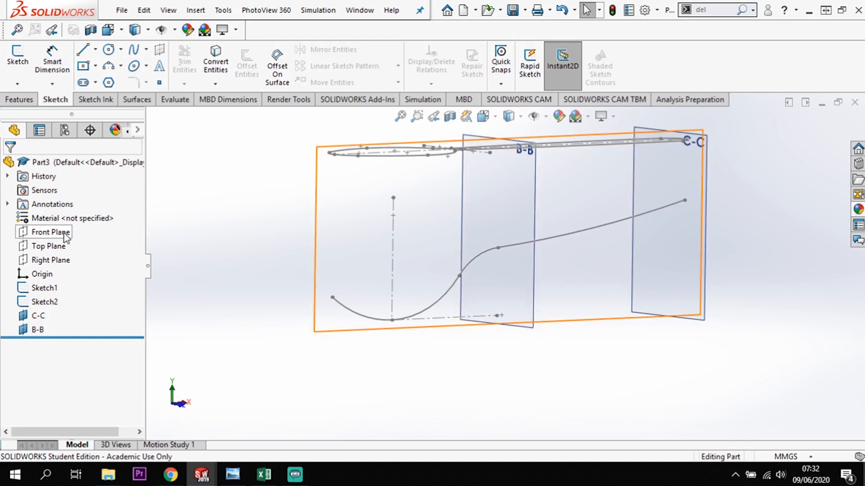
# Create a third reference plane offset 111 mm from the Right Plane, flipped so that it crosses the bowl.
pyautogui.click(49, 260)
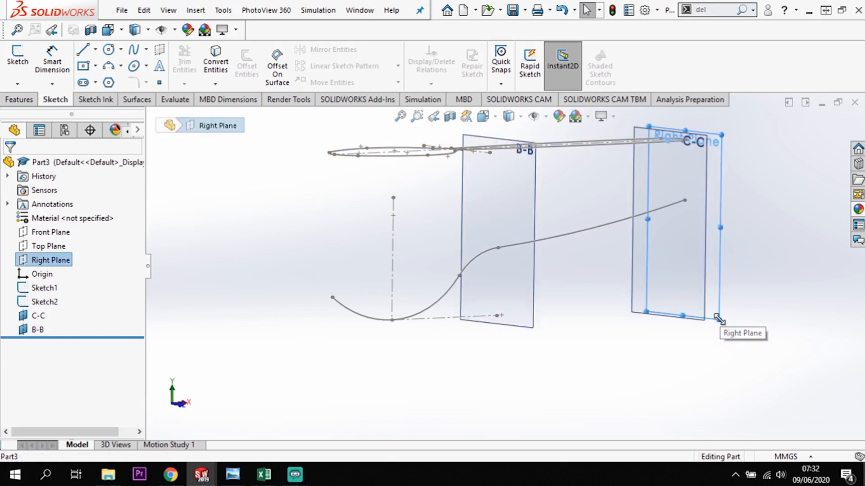
pyautogui.keyDown('ctrl'); pyautogui.moveTo(718, 319); pyautogui.dragTo(401, 346); pyautogui.keyUp('ctrl')
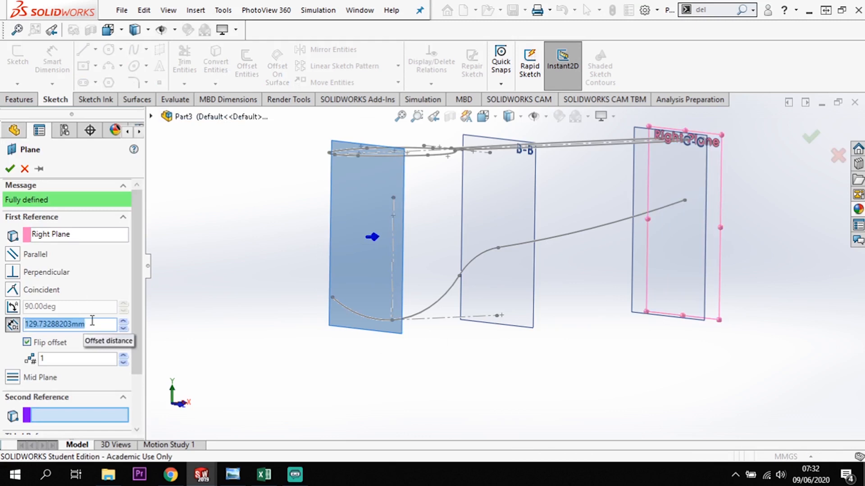
pyautogui.write('111')
pyautogui.press('Return')
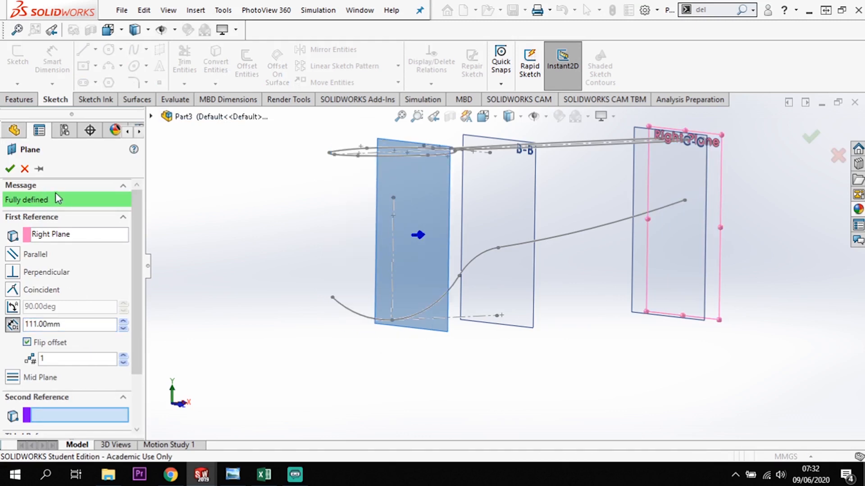
pyautogui.press('Return')
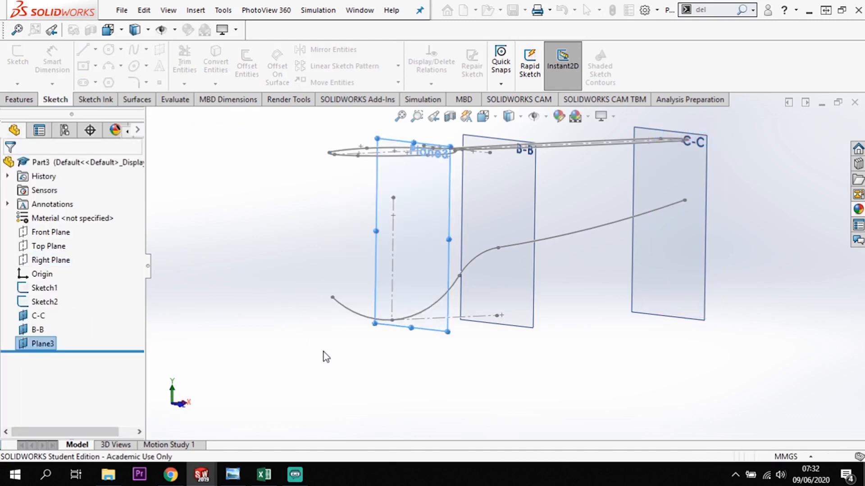
# Rename the 111 mm offset plane as A-A.
pyautogui.moveTo(324, 353); pyautogui.dragTo(331, 376, button='middle')
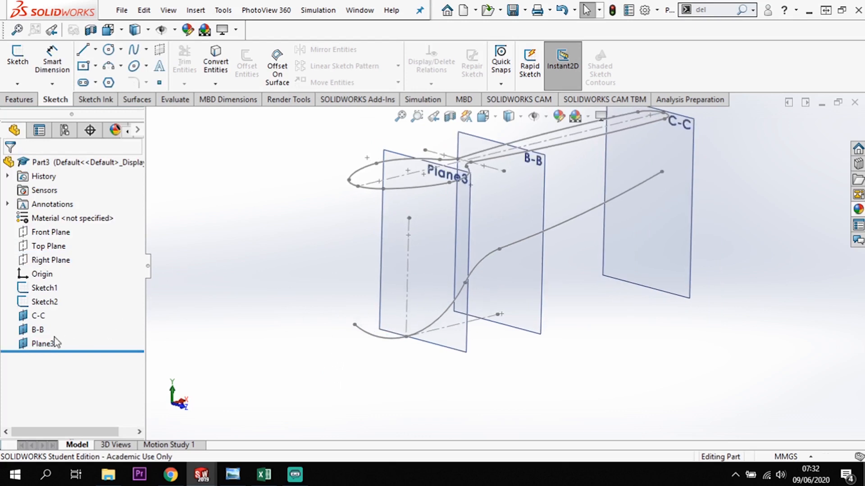
pyautogui.click(41, 345)
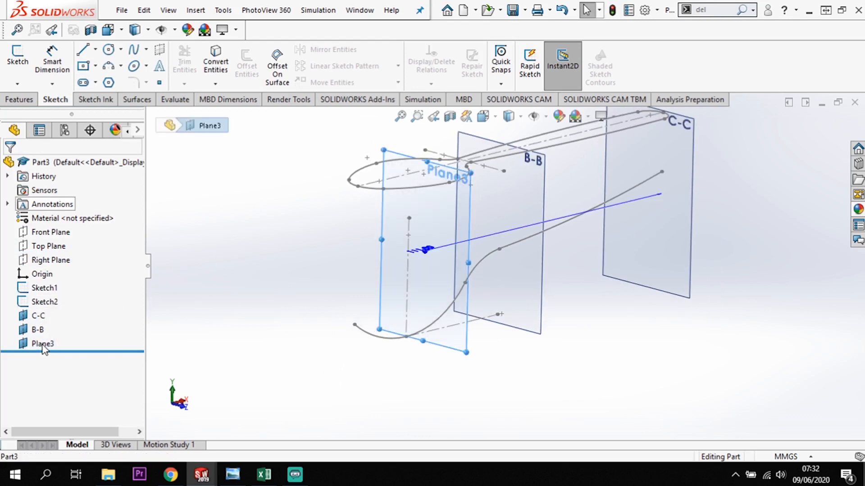
pyautogui.click(42, 345)
pyautogui.click(42, 345)
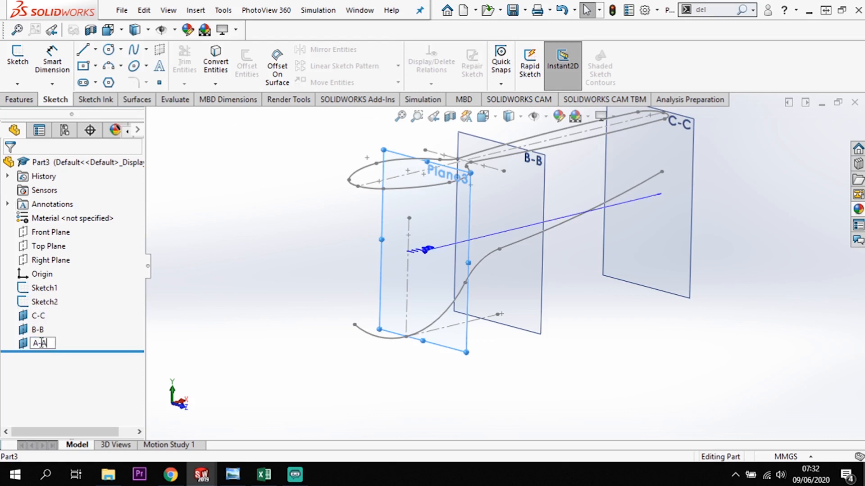
pyautogui.write('A-A')
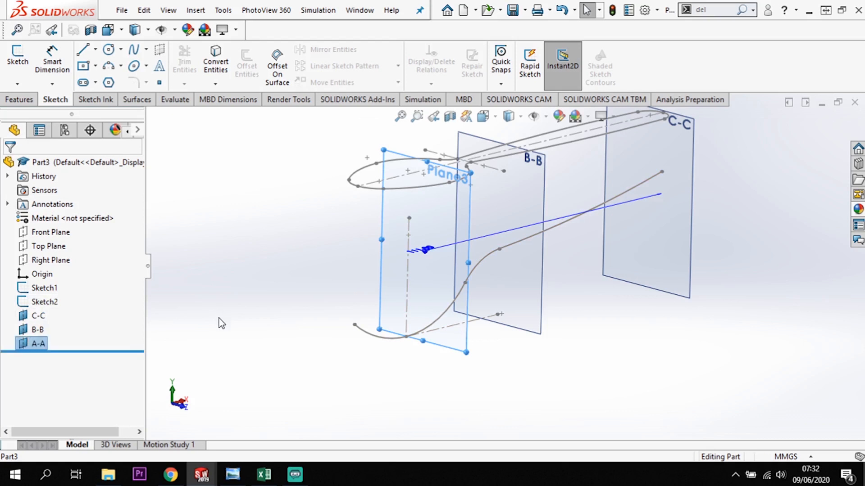
pyautogui.click(220, 318)
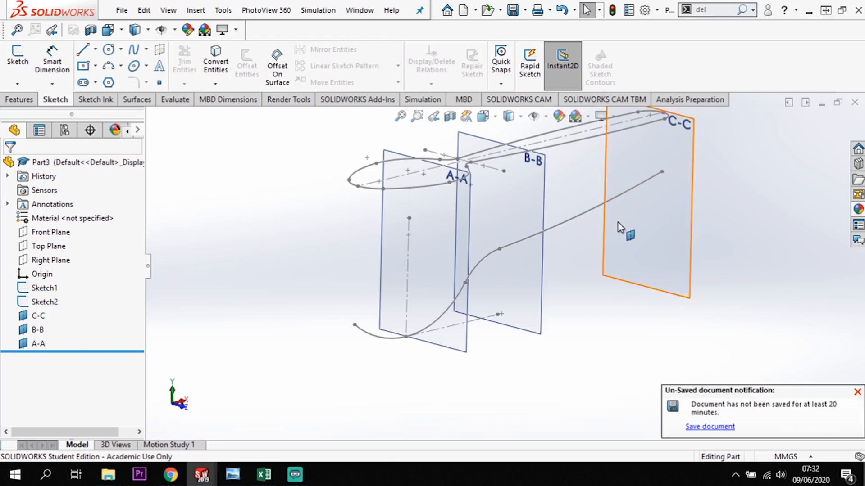
# Dismiss the unsaved document notification and start a sketch on plane C-C, viewed square-on from the bowl end.
pyautogui.click(857, 392)
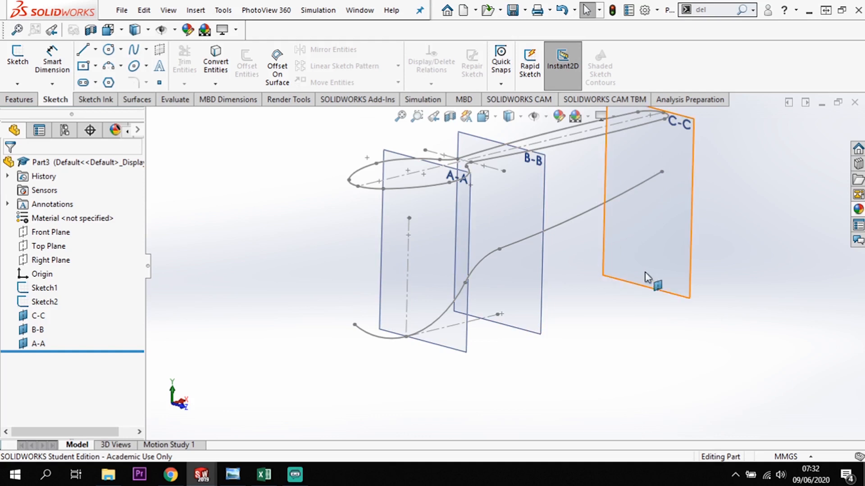
pyautogui.click(661, 155)
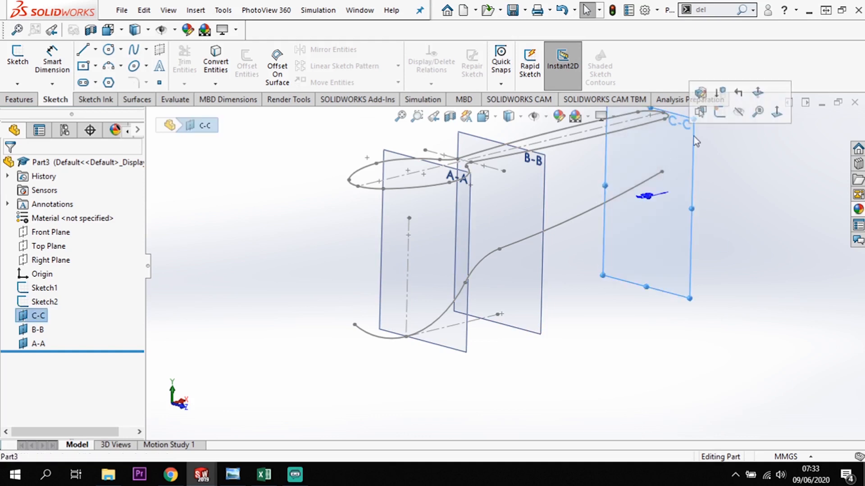
pyautogui.click(719, 112)
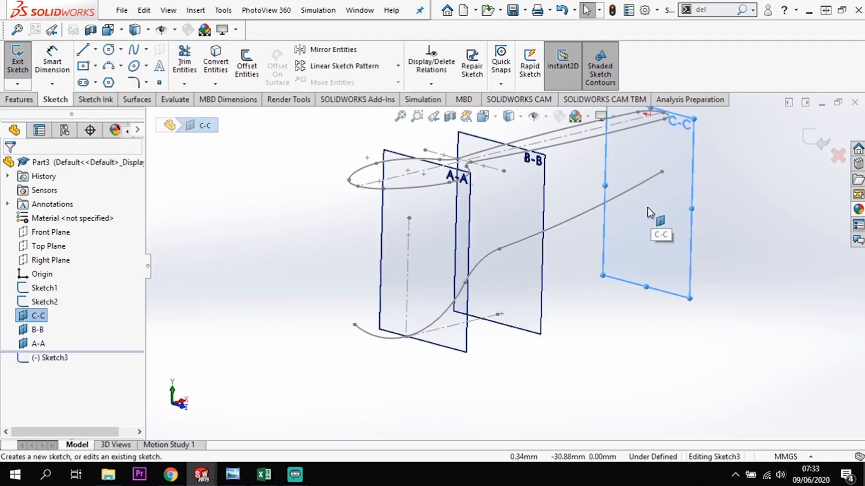
pyautogui.press('space')
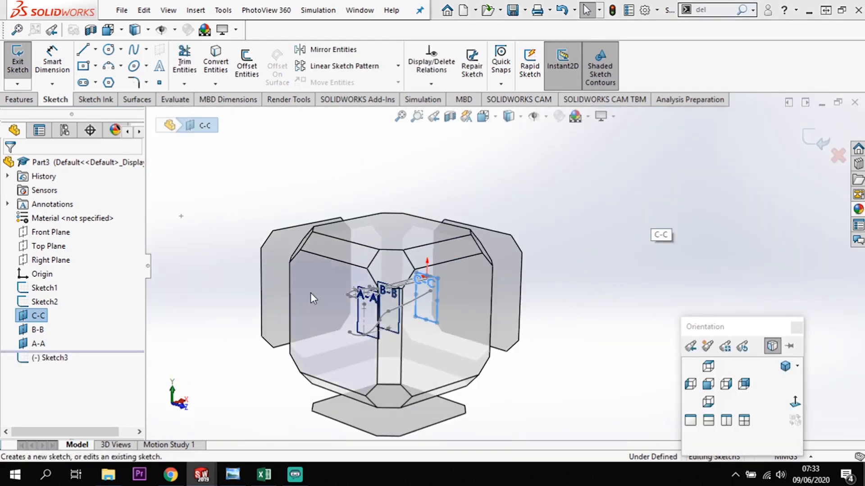
pyautogui.click(310, 293)
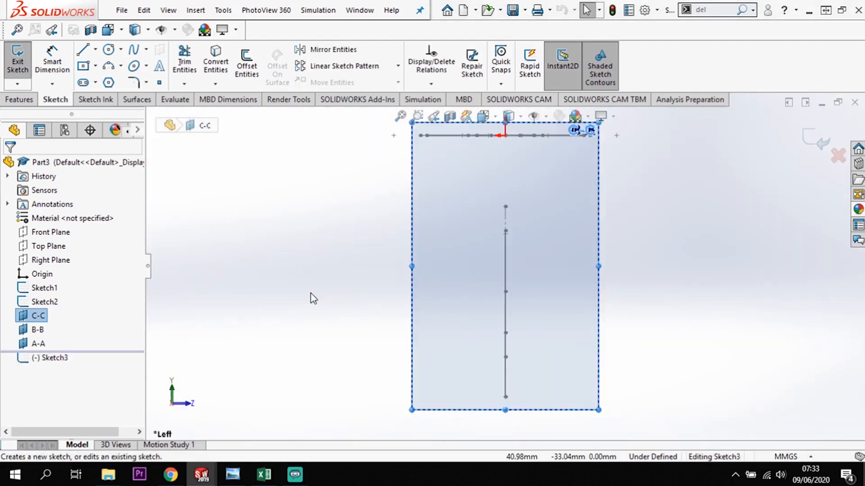
# Draw a downward-bulging three-point arc of about 10.85 mm radius and 90° sweep above the side profile's handle end.
pyautogui.click(109, 67)
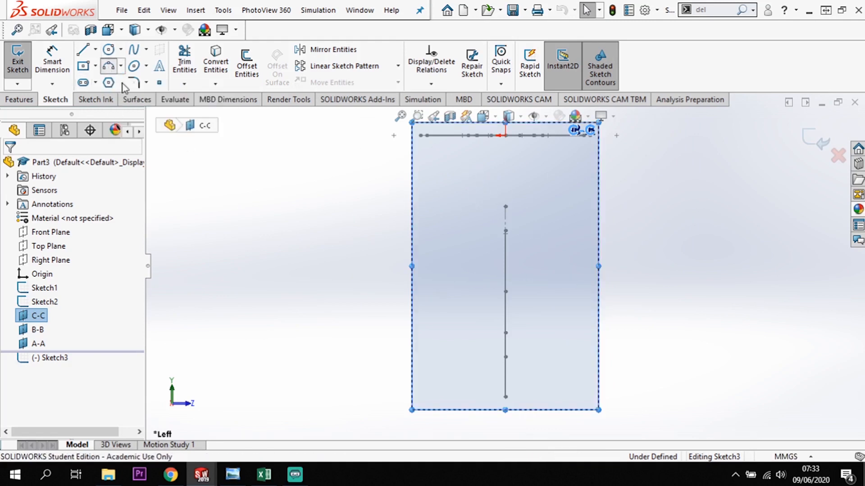
pyautogui.click(458, 183)
pyautogui.click(529, 183)
pyautogui.click(529, 192)
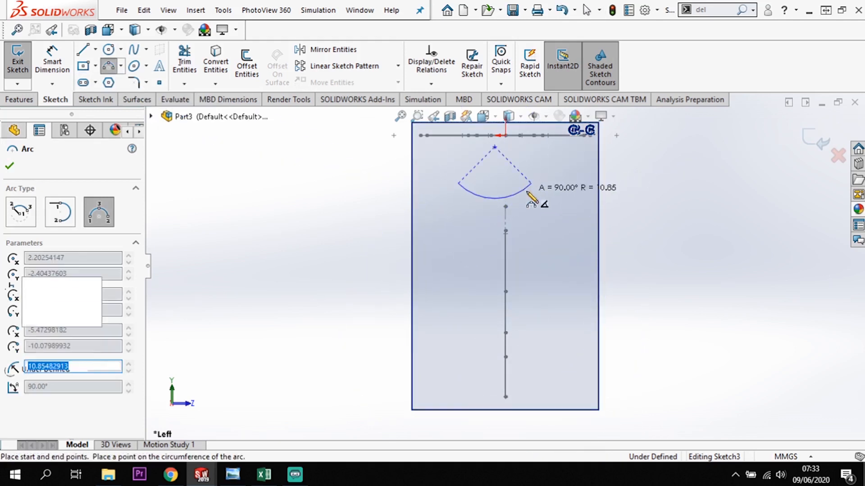
pyautogui.press('Escape')
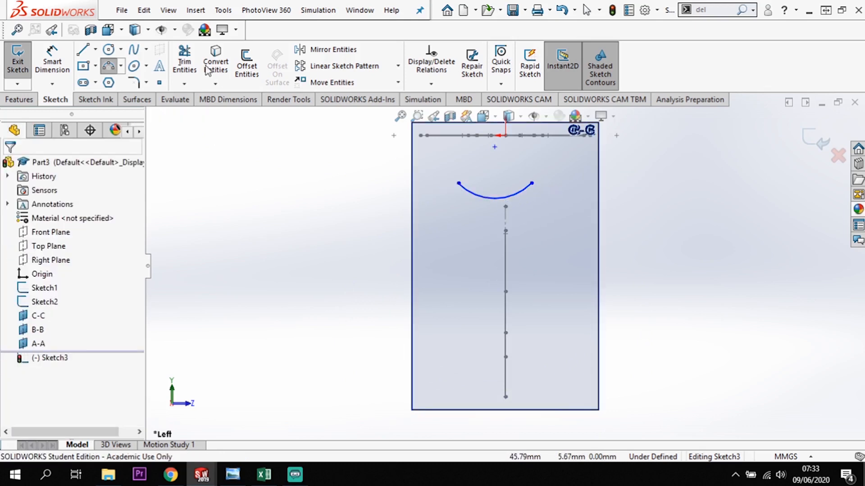
# Add a horizontal relation between the two endpoints of the section arc on plane C-C.
pyautogui.click(459, 184)
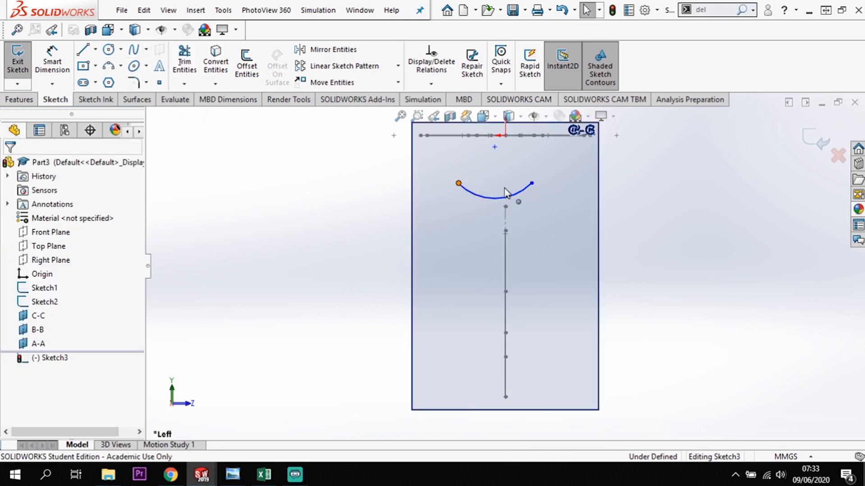
pyautogui.click(532, 184)
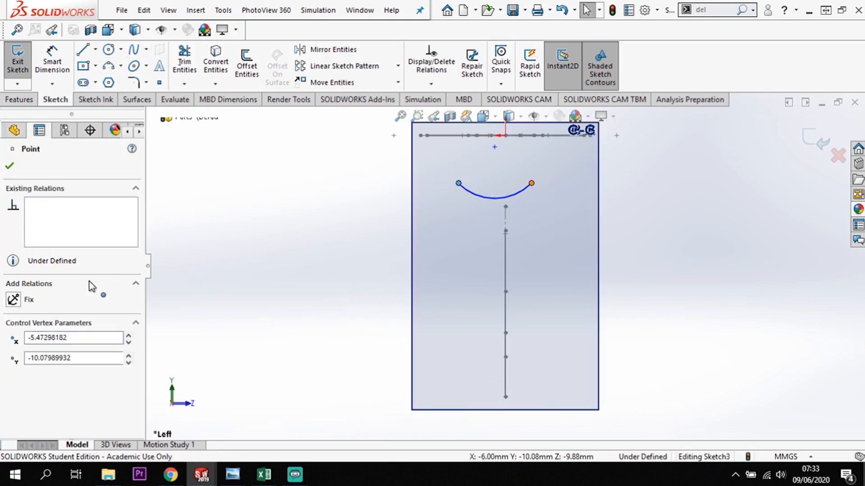
pyautogui.click(14, 372)
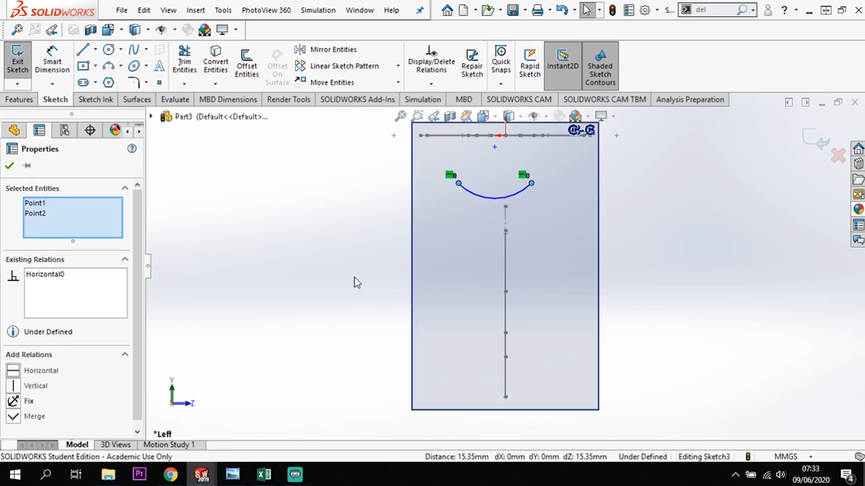
pyautogui.click(655, 240)
# Dimension the C-C section arc with a radius of 40 mm.
pyautogui.click(52, 61)
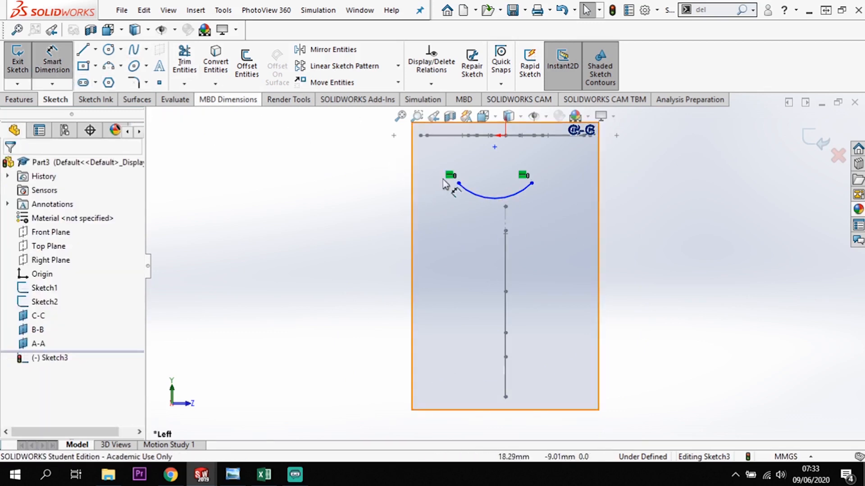
pyautogui.click(482, 180)
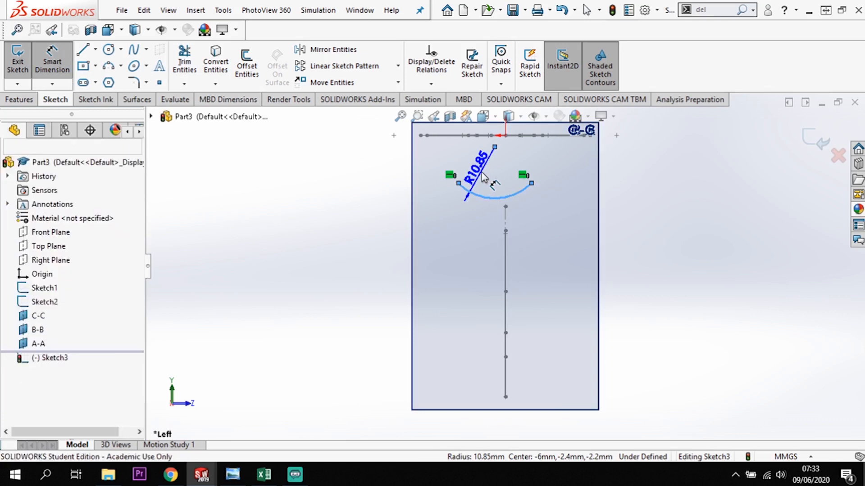
pyautogui.click(483, 177)
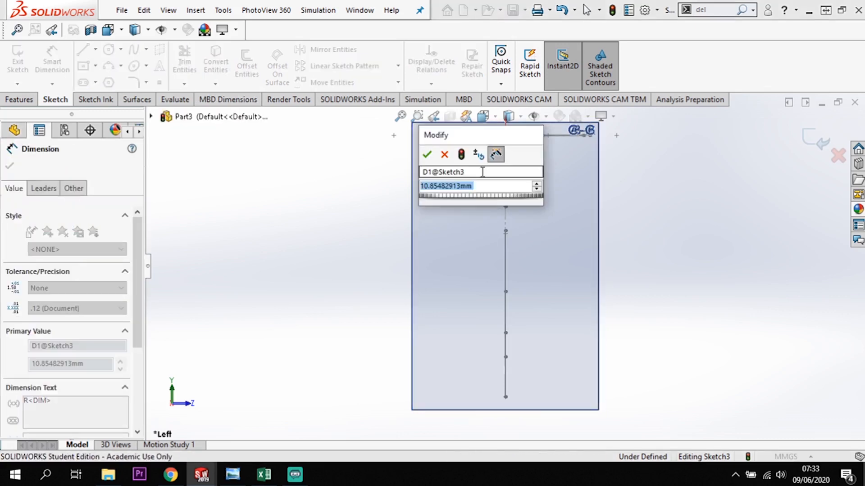
pyautogui.write('40')
pyautogui.press('Return')
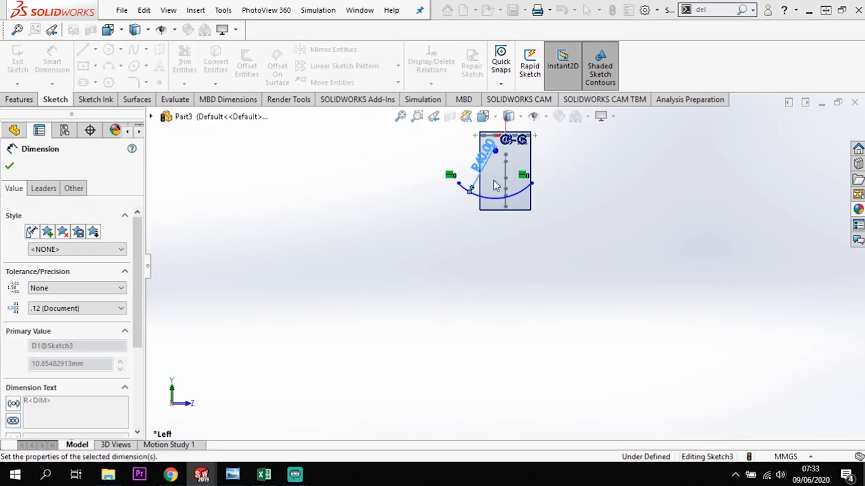
# Shorten the enlarged 40 mm radius arc to a chord of about 30 mm by moving one endpoint inward.
pyautogui.scroll(-7, 514, 185)
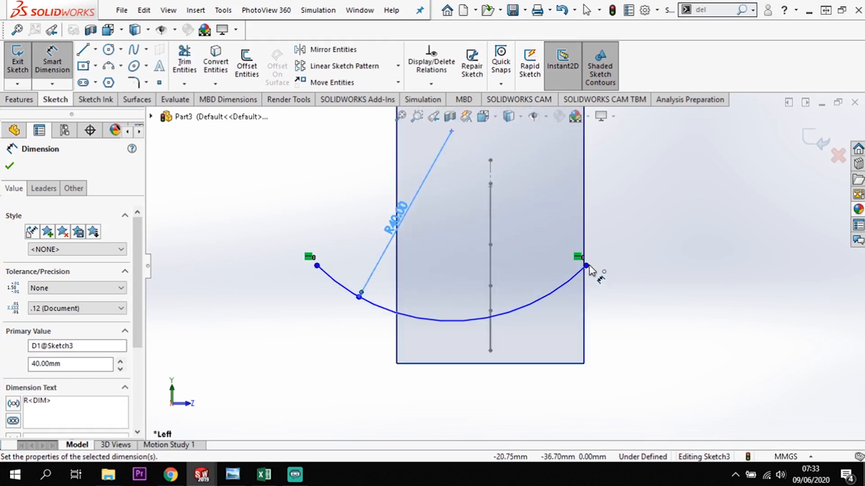
pyautogui.press('Escape')
pyautogui.moveTo(586, 266); pyautogui.dragTo(459, 327)
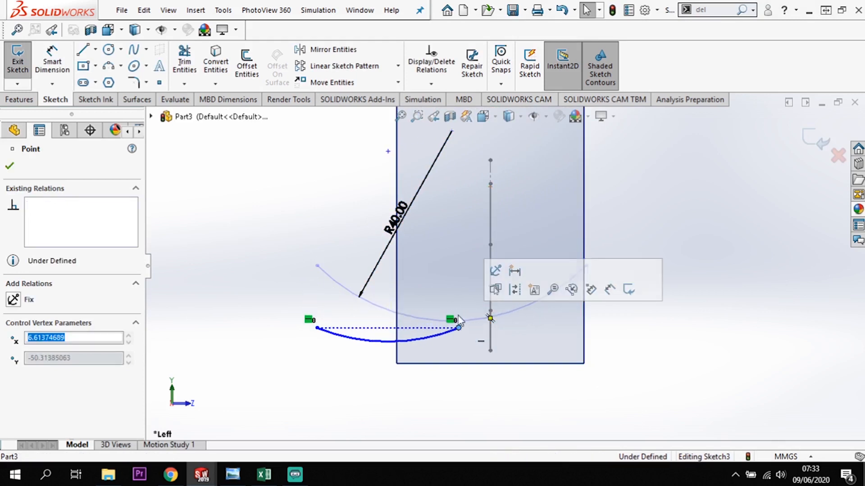
pyautogui.click(736, 284)
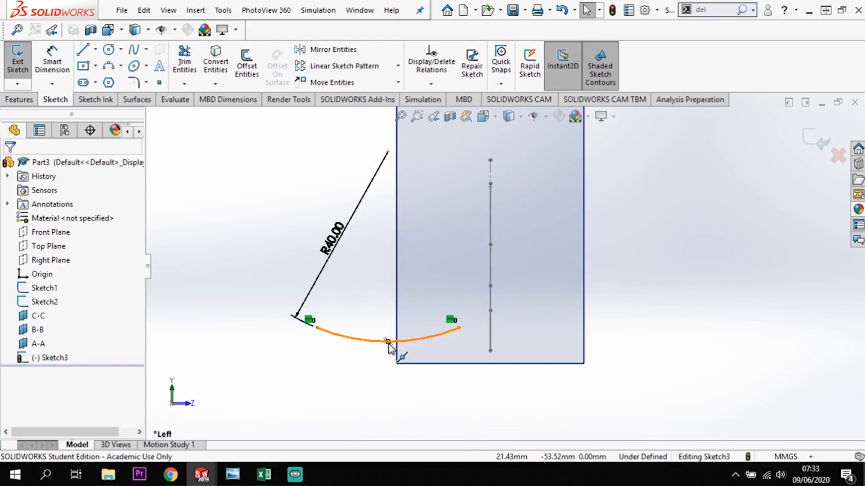
# Add a Pierce relation between the C-C arc's midpoint and the handle curve of the side profile.
pyautogui.click(388, 342)
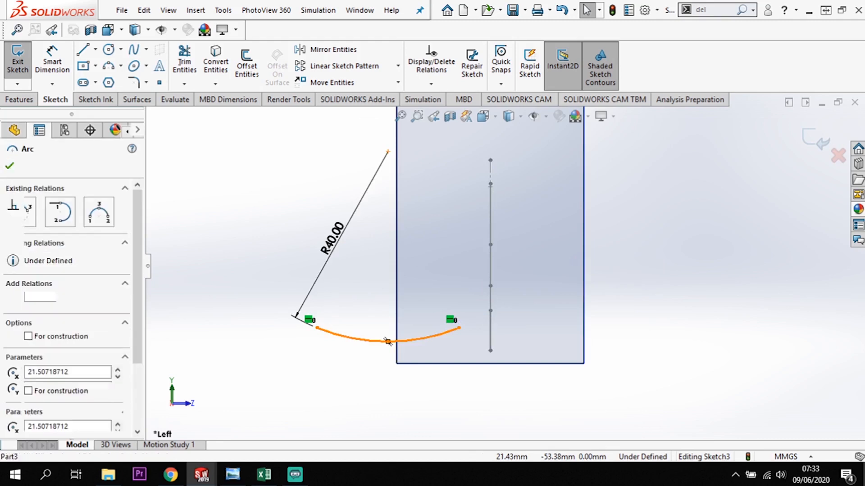
pyautogui.press('f')
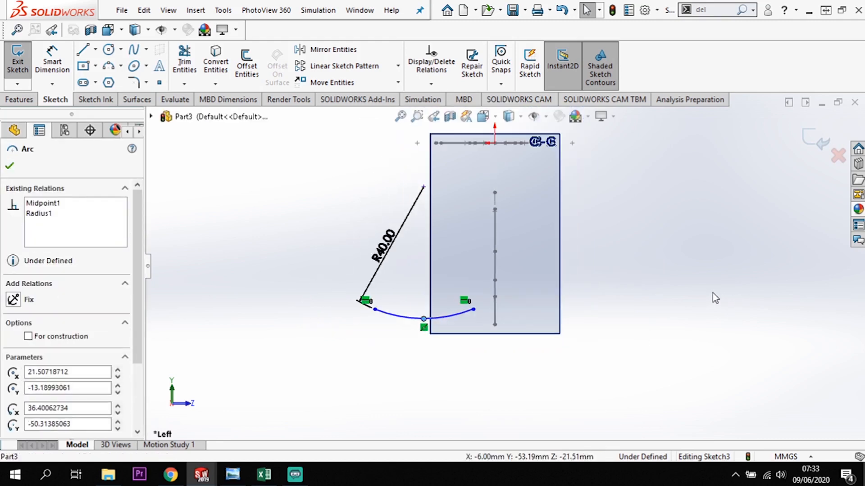
pyautogui.moveTo(670, 288)
pyautogui.mouseDown(button='middle')
pyautogui.moveTo(666, 309)
pyautogui.moveTo(626, 194)
pyautogui.mouseUp(button='middle')
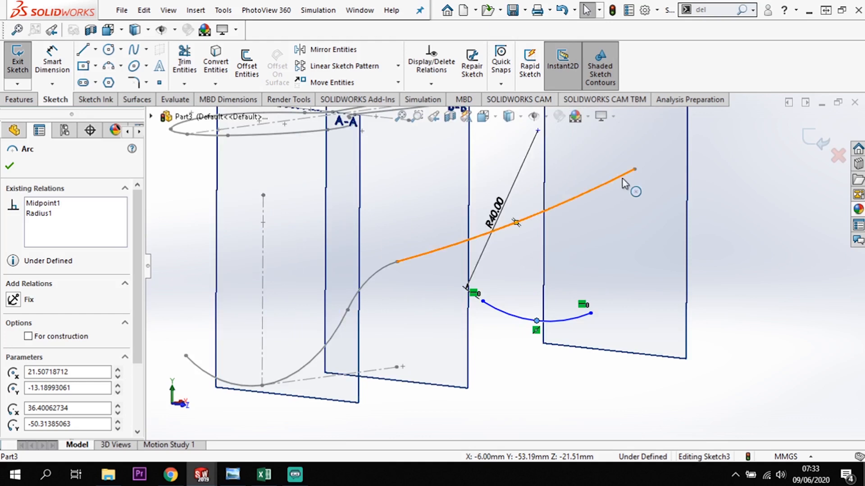
pyautogui.keyDown('ctrl'); pyautogui.click(622, 179); pyautogui.keyUp('ctrl')
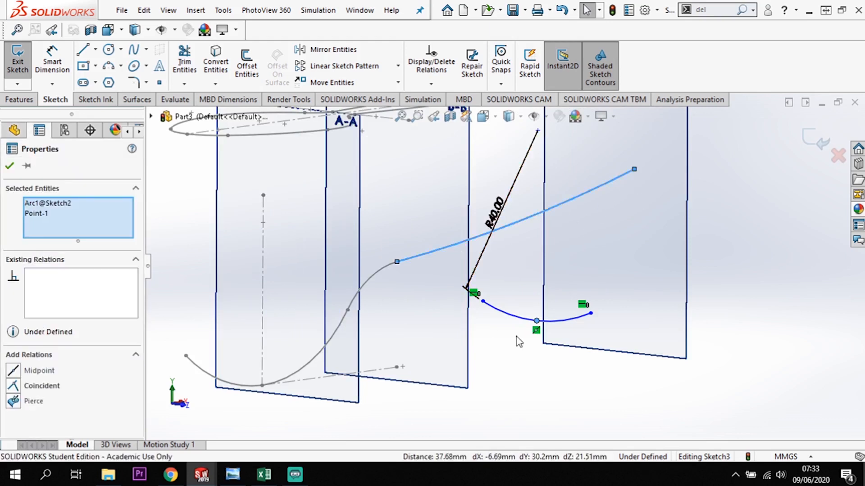
pyautogui.click(14, 401)
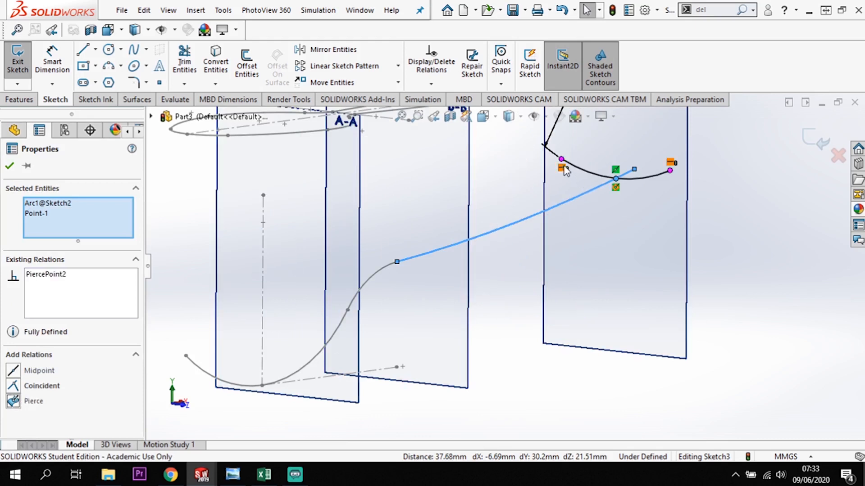
# Narrow the C-C arc to about 18 mm between its endpoints.
pyautogui.moveTo(563, 168); pyautogui.dragTo(582, 175)
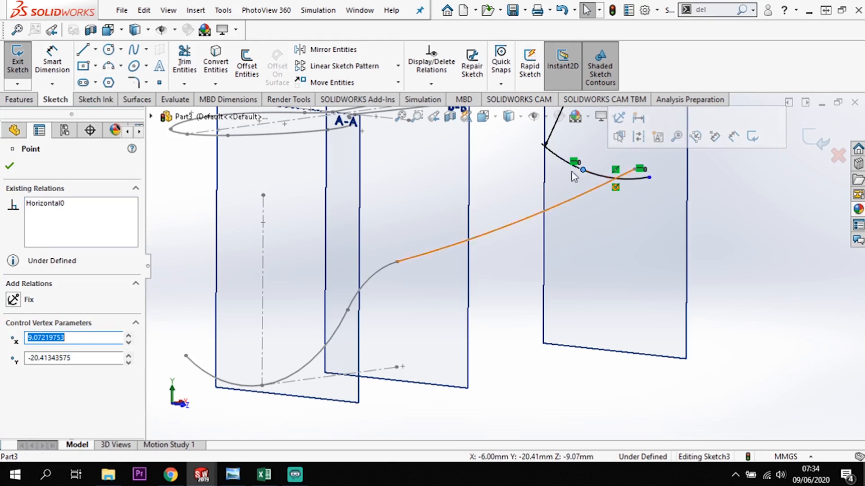
pyautogui.click(772, 239)
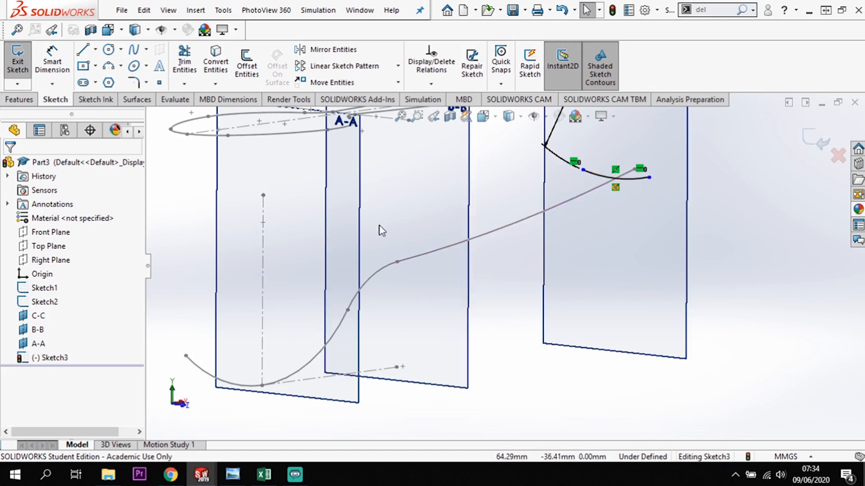
# Examine the C-C arc's width against the spoon outline from above and in an angled view.
pyautogui.moveTo(382, 231)
pyautogui.mouseDown(button='middle')
pyautogui.moveTo(409, 290)
pyautogui.moveTo(432, 296)
pyautogui.mouseUp(button='middle')
pyautogui.scroll(3, 476, 237)
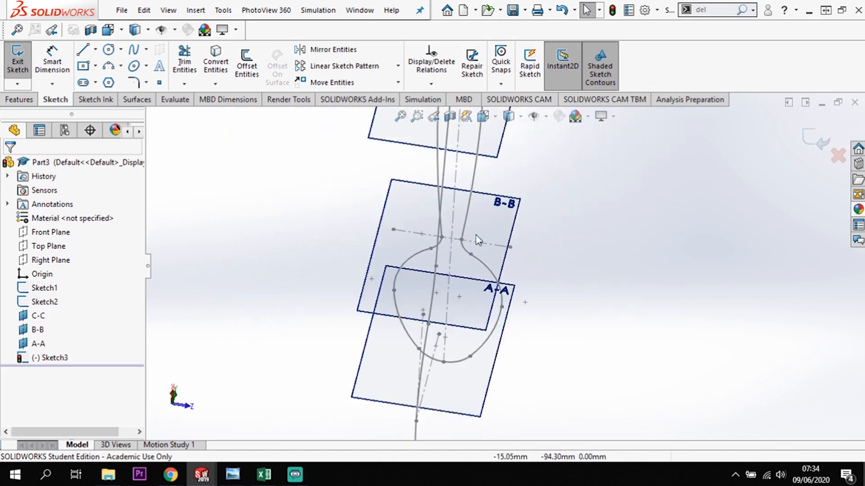
pyautogui.press('space')
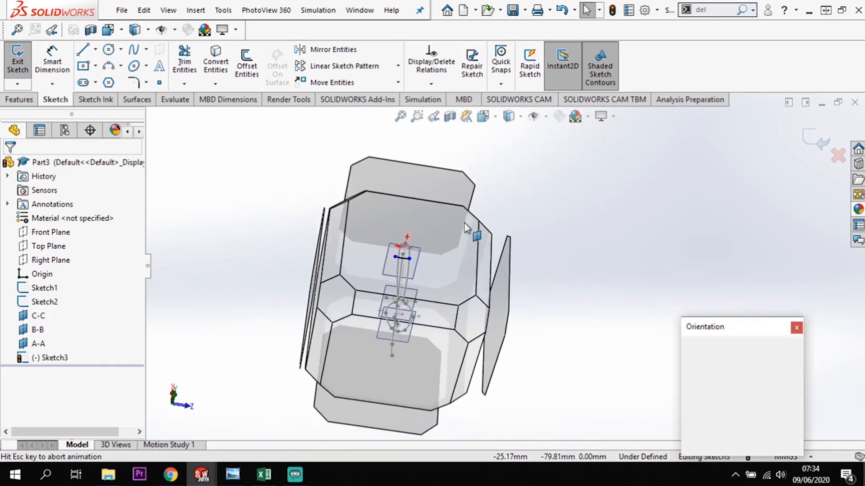
pyautogui.click(444, 243)
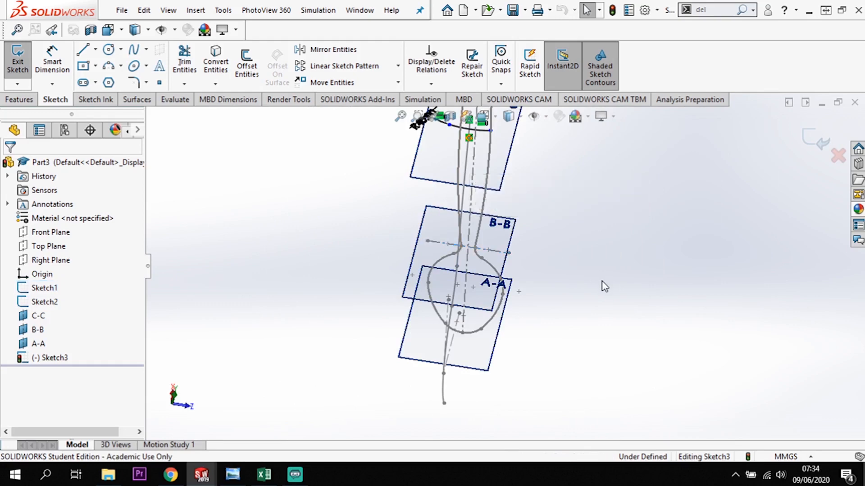
pyautogui.press('space')
pyautogui.click(434, 244)
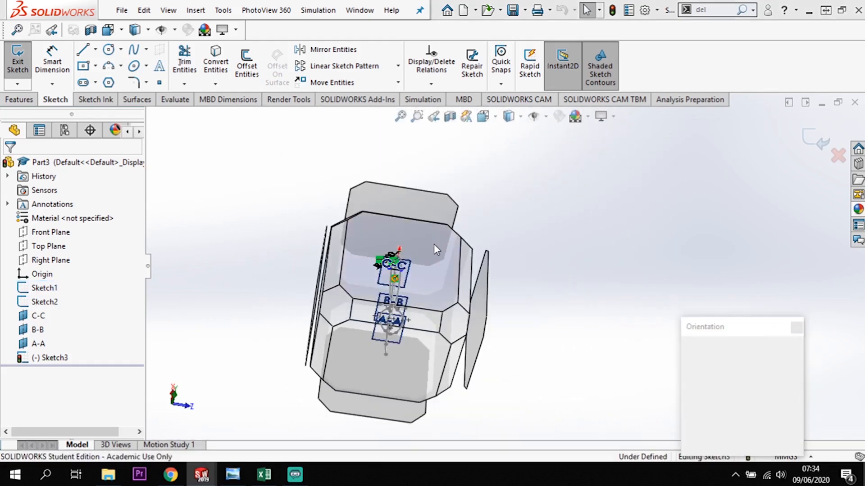
pyautogui.scroll(-2, 536, 221)
pyautogui.scroll(-2, 521, 174)
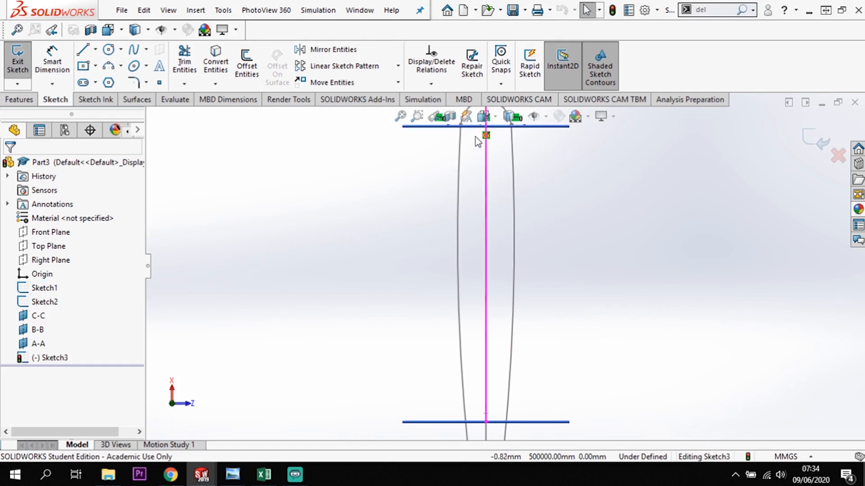
pyautogui.scroll(4, 572, 385)
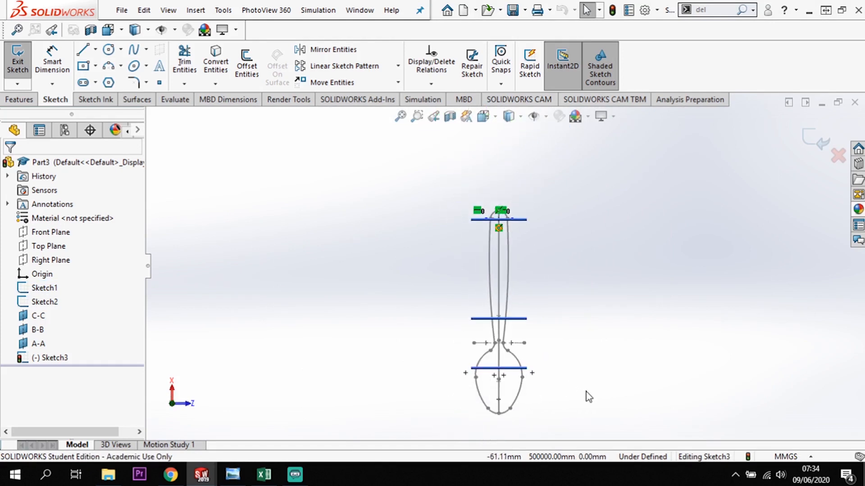
pyautogui.moveTo(584, 386)
pyautogui.mouseDown(button='middle')
pyautogui.moveTo(547, 302)
pyautogui.moveTo(554, 234)
pyautogui.moveTo(562, 332)
pyautogui.moveTo(566, 302)
pyautogui.moveTo(536, 332)
pyautogui.mouseUp(button='middle')
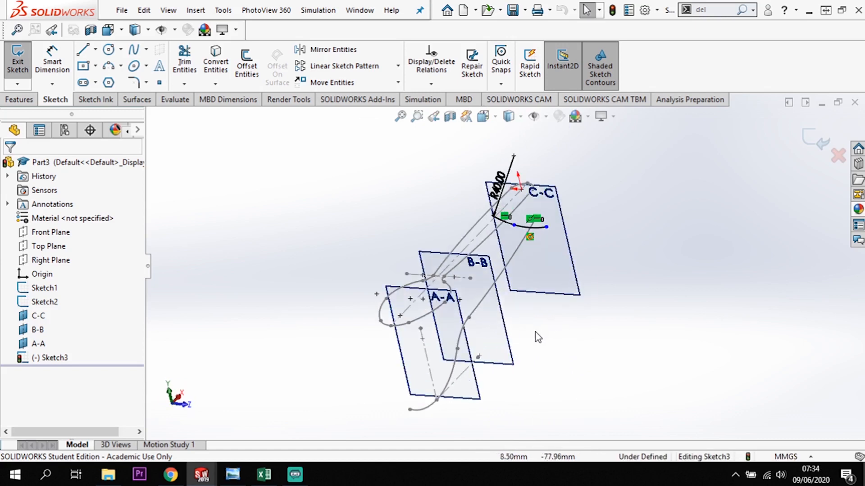
# Finish the sketch on plane C-C and start a new sketch on plane B-B.
pyautogui.click(815, 147)
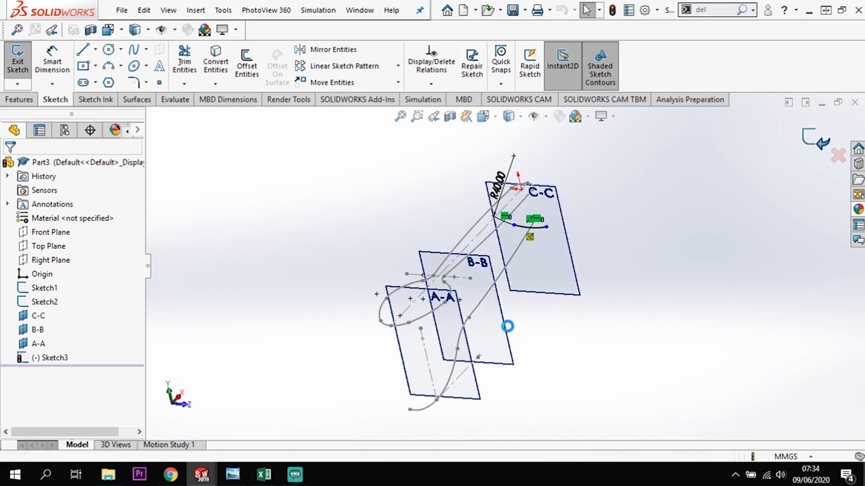
pyautogui.click(507, 343)
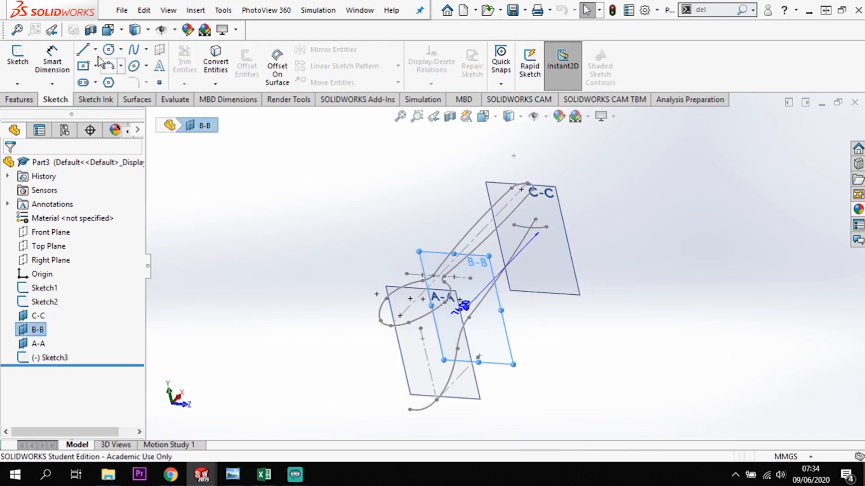
pyautogui.click(15, 67)
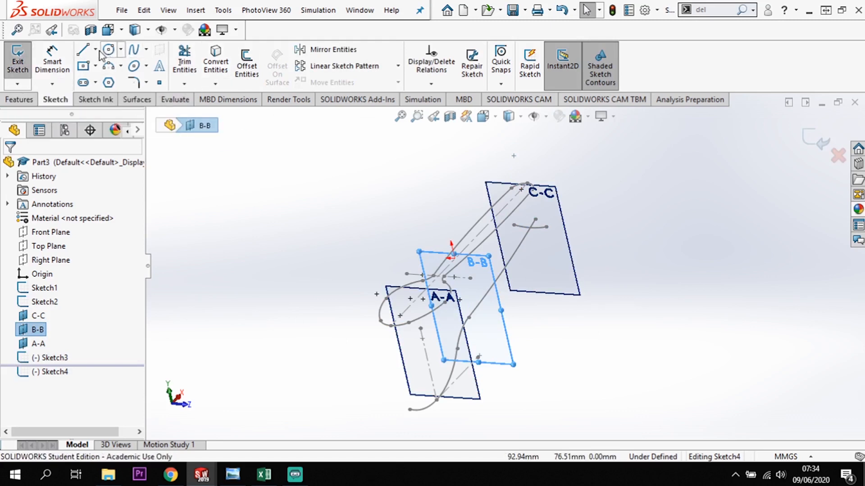
# In a square-on view, draw a downward-bulging three-point arc of about 14 mm radius and 35° sweep beside the side profile, below the C-C arc.
pyautogui.click(109, 69)
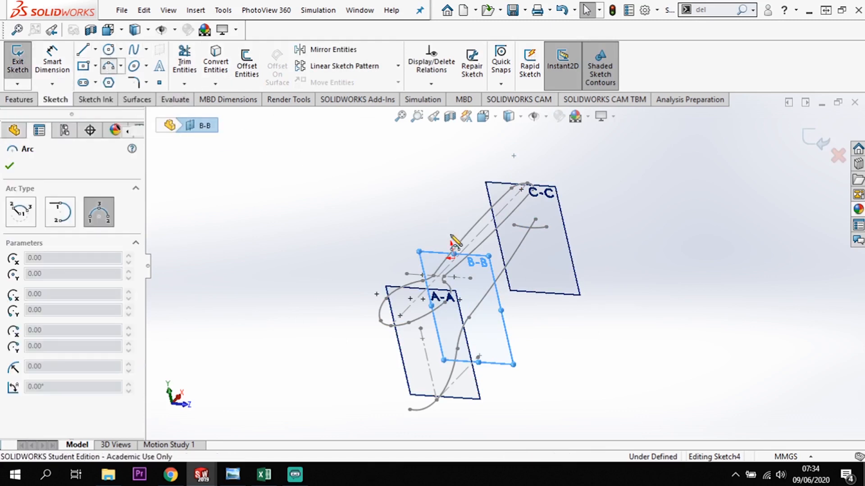
pyautogui.press('space')
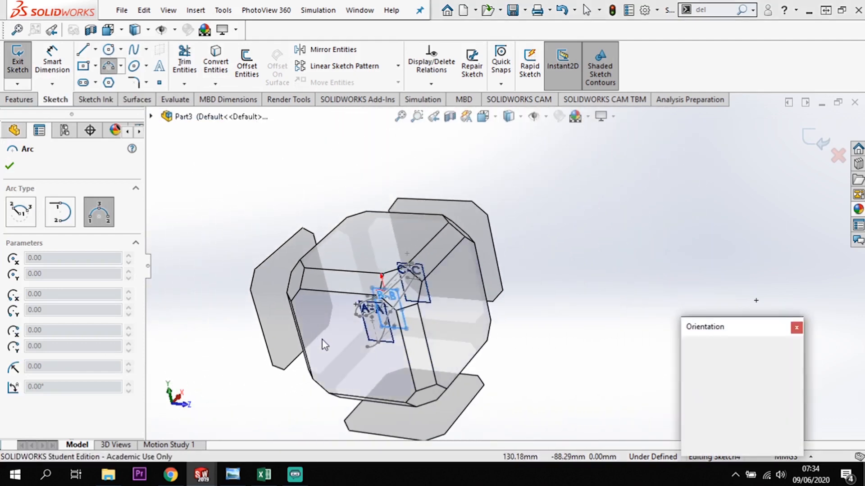
pyautogui.click(323, 344)
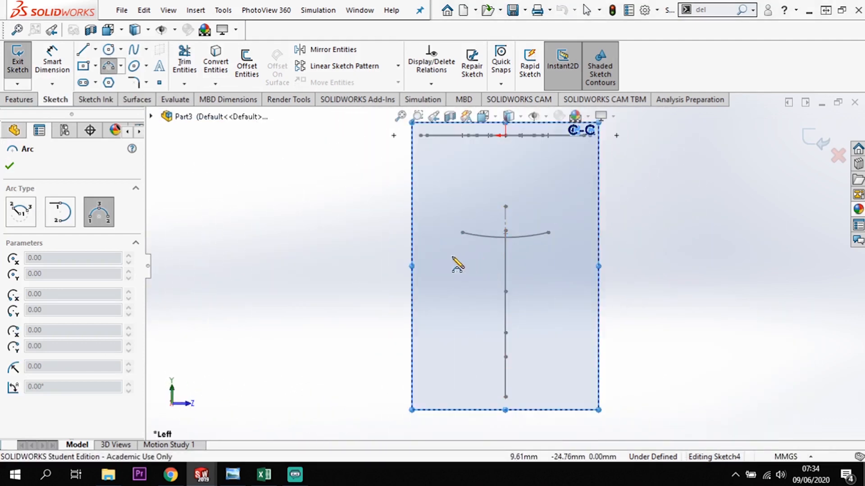
pyautogui.click(432, 256)
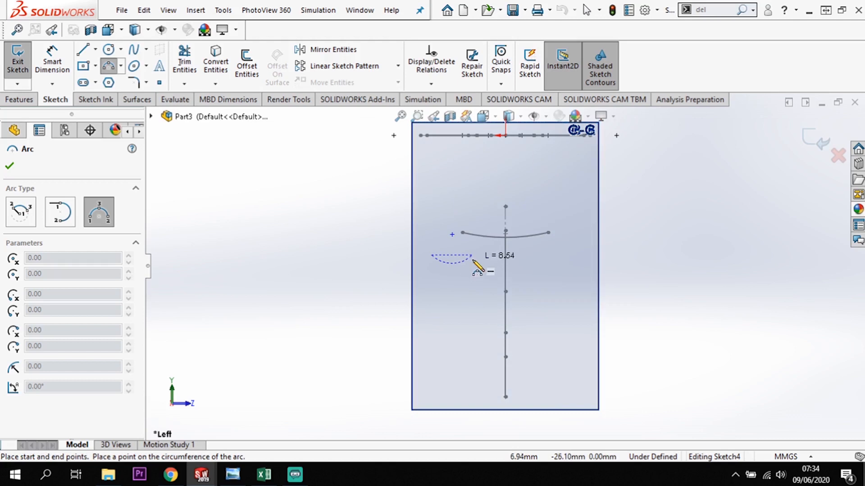
pyautogui.click(472, 262)
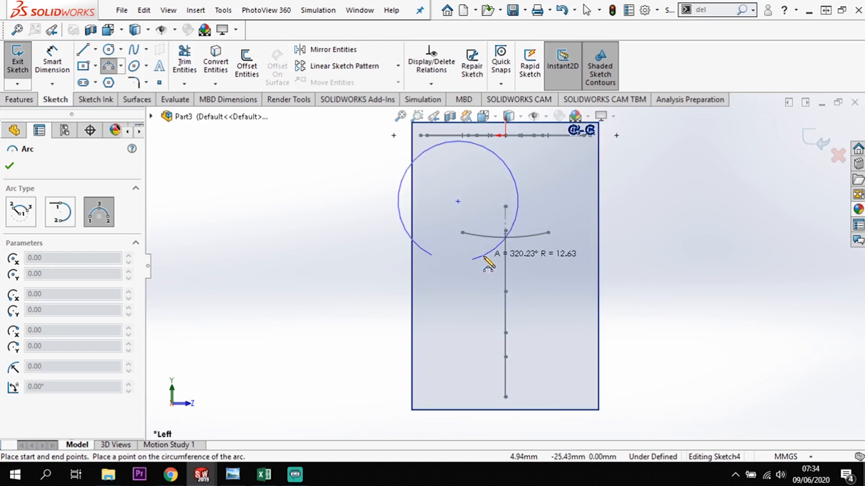
pyautogui.click(458, 267)
pyautogui.press('Escape')
pyautogui.press('Escape')
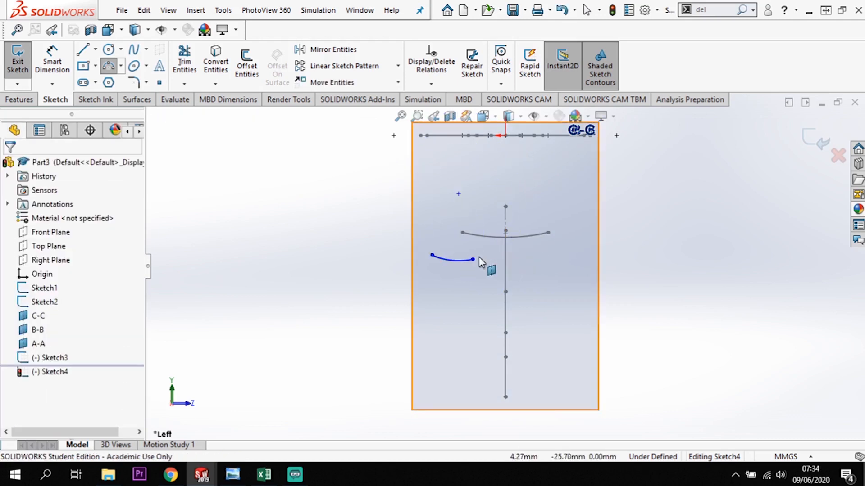
# Align the B-B arc's two endpoints horizontally and dimension its radius to 10 mm.
pyautogui.click(473, 260)
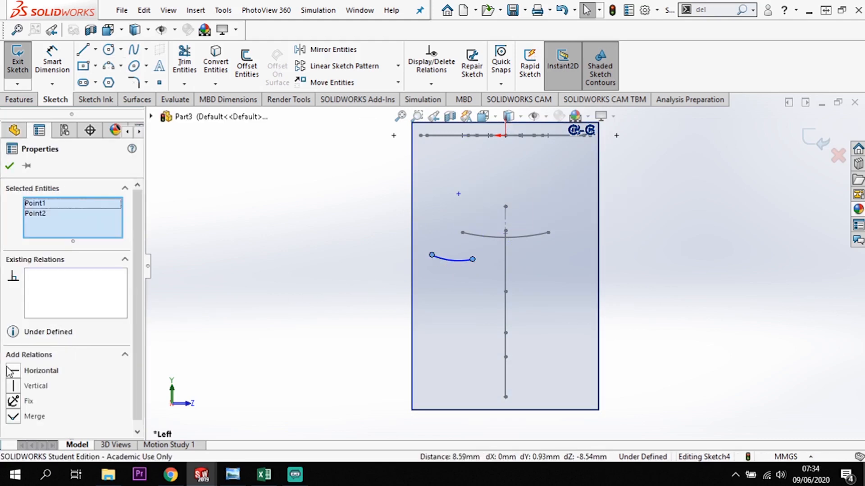
pyautogui.click(13, 370)
pyautogui.click(52, 59)
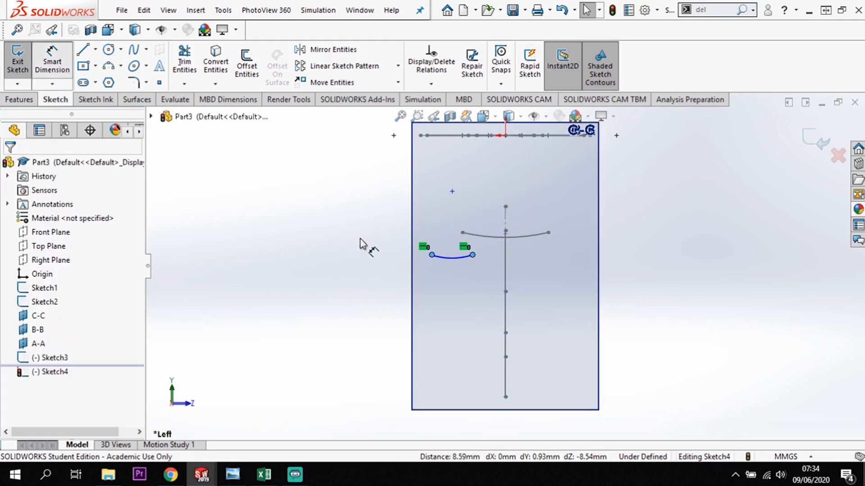
pyautogui.click(448, 231)
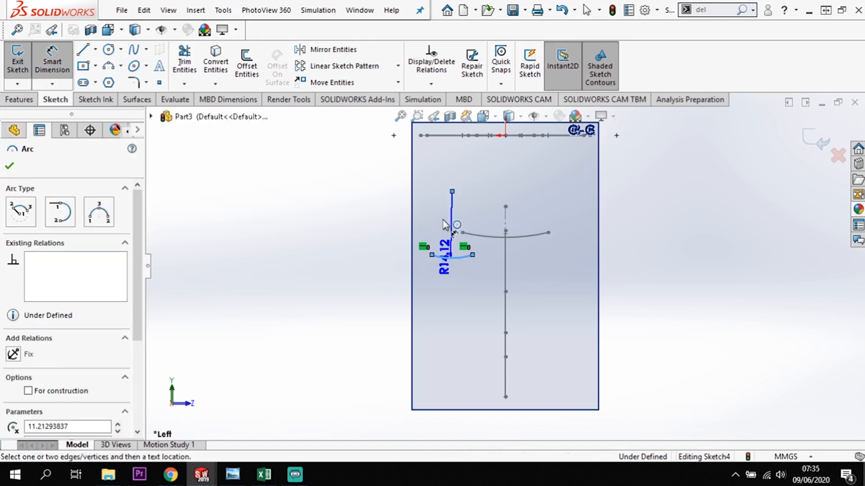
pyautogui.click(449, 222)
pyautogui.write('10')
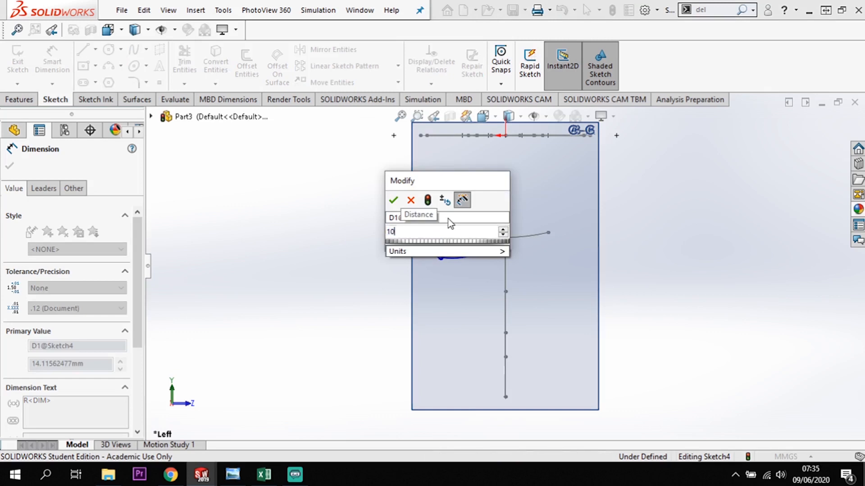
pyautogui.press('Return')
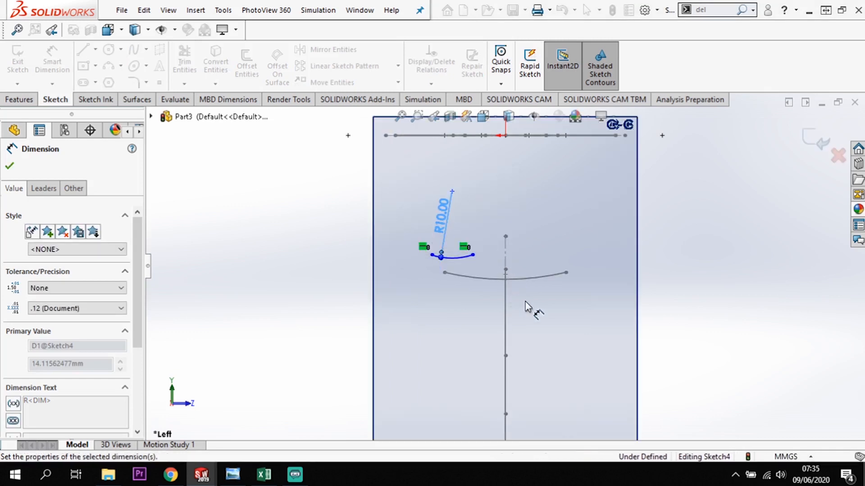
pyautogui.press('Escape')
pyautogui.press('Escape')
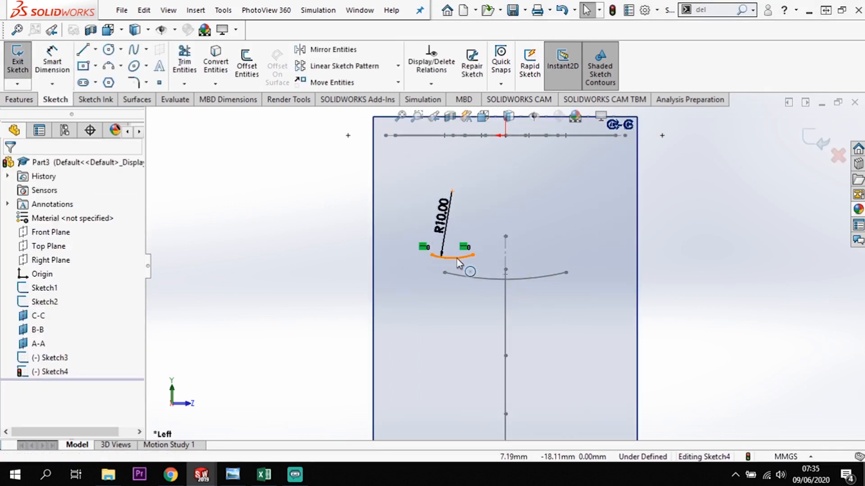
# Make the B-B arc's midpoint coincident with the side profile's point at plane B-B.
pyautogui.click(452, 259)
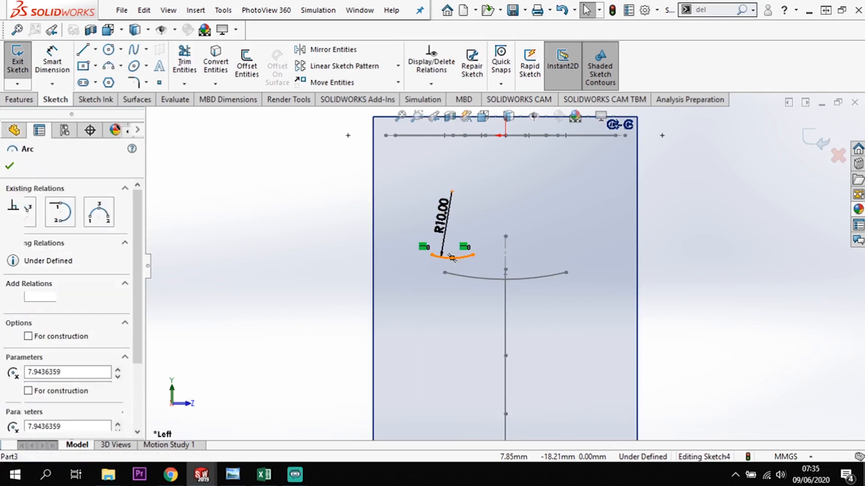
pyautogui.scroll(2, 575, 344)
pyautogui.moveTo(621, 331)
pyautogui.mouseDown(button='middle')
pyautogui.moveTo(550, 342)
pyautogui.moveTo(527, 334)
pyautogui.moveTo(537, 333)
pyautogui.moveTo(511, 344)
pyautogui.mouseUp(button='middle')
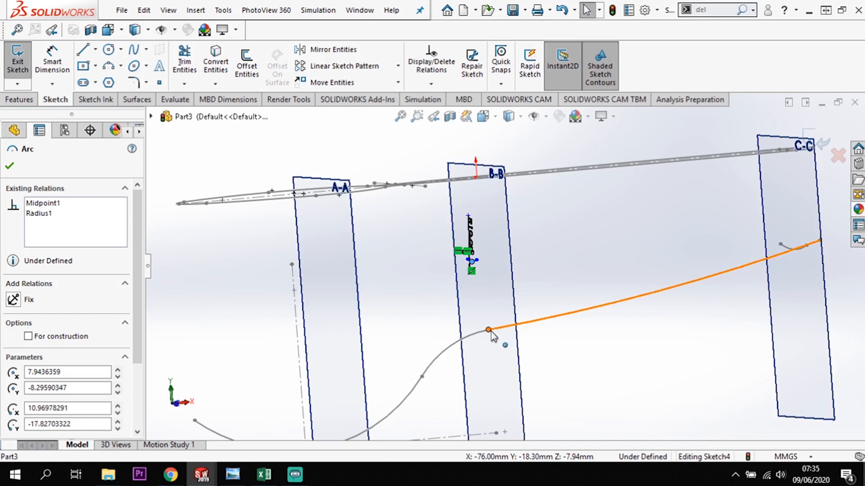
pyautogui.click(489, 330)
pyautogui.keyDown('ctrl'); pyautogui.click(490, 330); pyautogui.keyUp('ctrl')
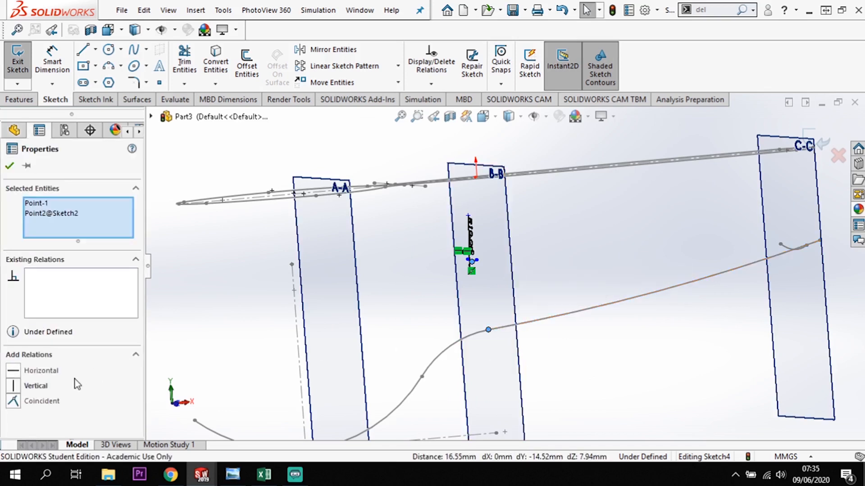
pyautogui.click(13, 402)
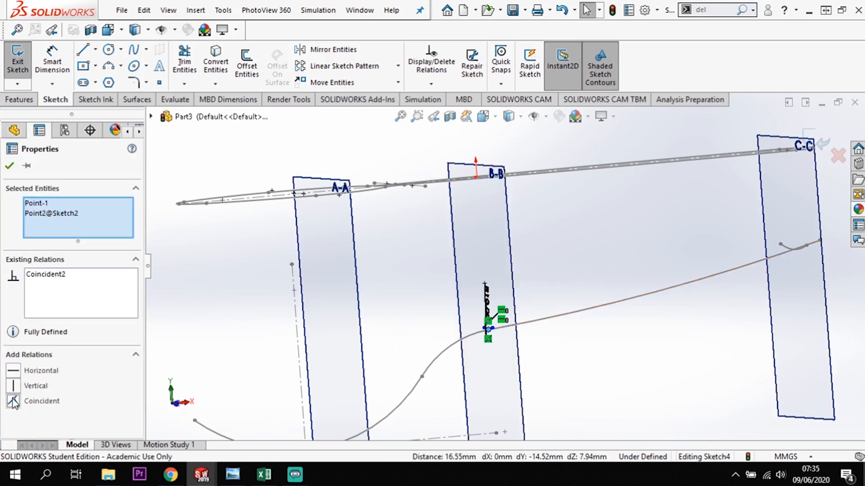
pyautogui.click(600, 376)
# Finish the B-B sketch and examine the arc's width against the spoon outline from above.
pyautogui.moveTo(608, 372); pyautogui.dragTo(658, 359, button='middle')
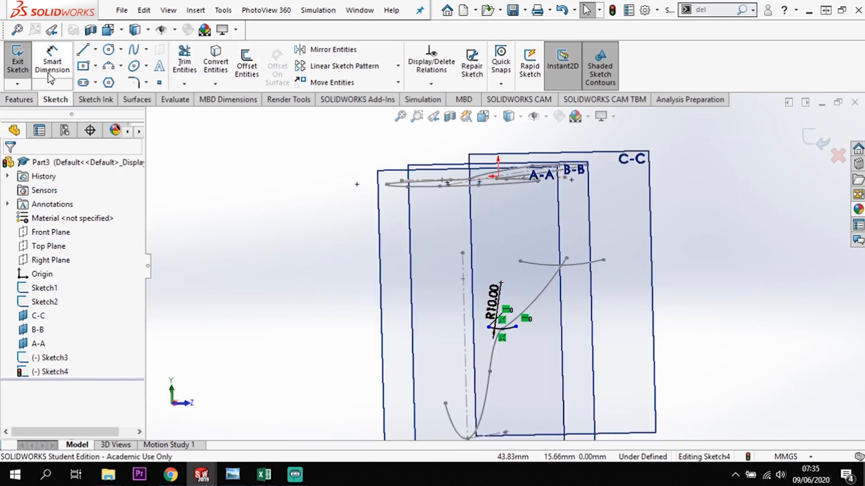
pyautogui.click(807, 142)
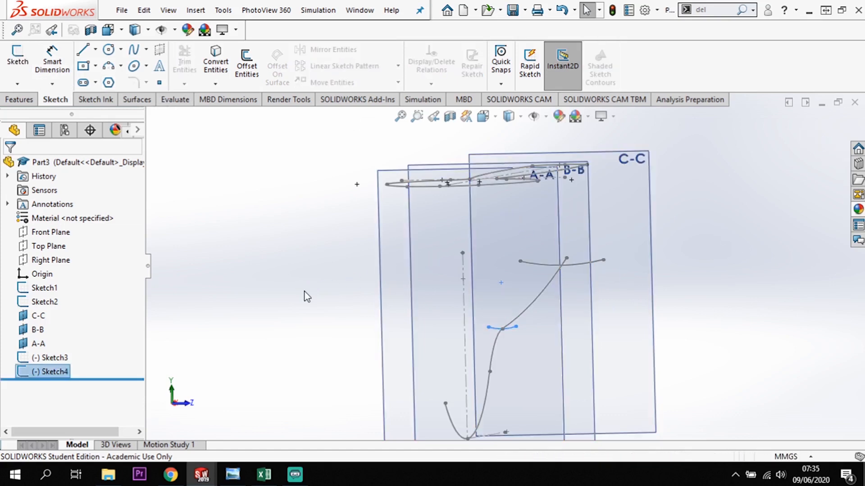
pyautogui.moveTo(310, 309)
pyautogui.mouseDown(button='middle')
pyautogui.moveTo(323, 307)
pyautogui.moveTo(304, 339)
pyautogui.moveTo(323, 416)
pyautogui.moveTo(521, 383)
pyautogui.mouseUp(button='middle')
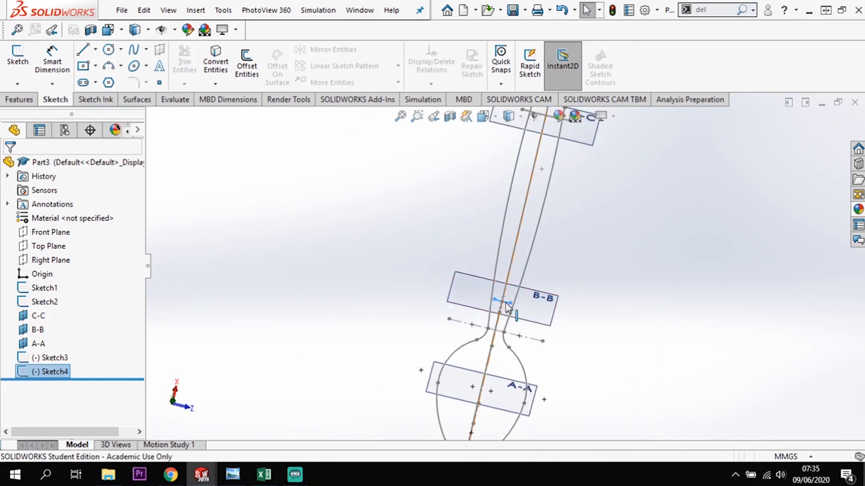
pyautogui.press('space')
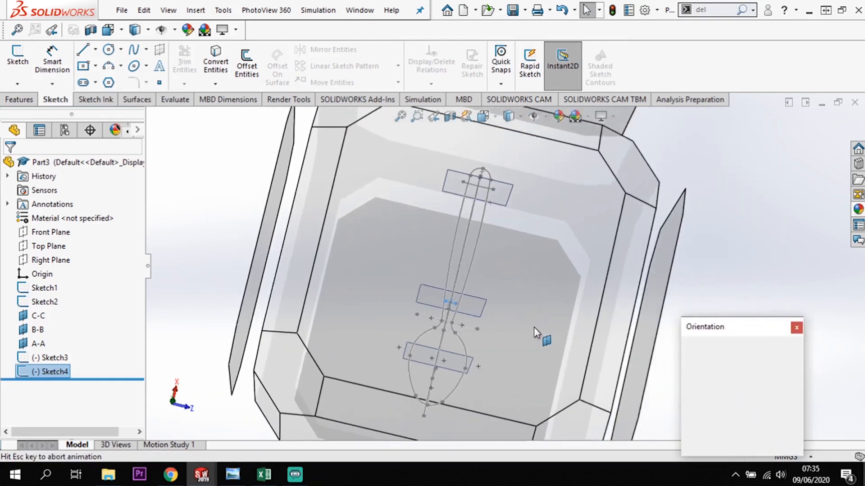
pyautogui.press('Escape')
pyautogui.hotkey('ctrl', '8')
pyautogui.scroll(-5, 517, 296)
pyautogui.moveTo(558, 292); pyautogui.dragTo(557, 273, button='middle')
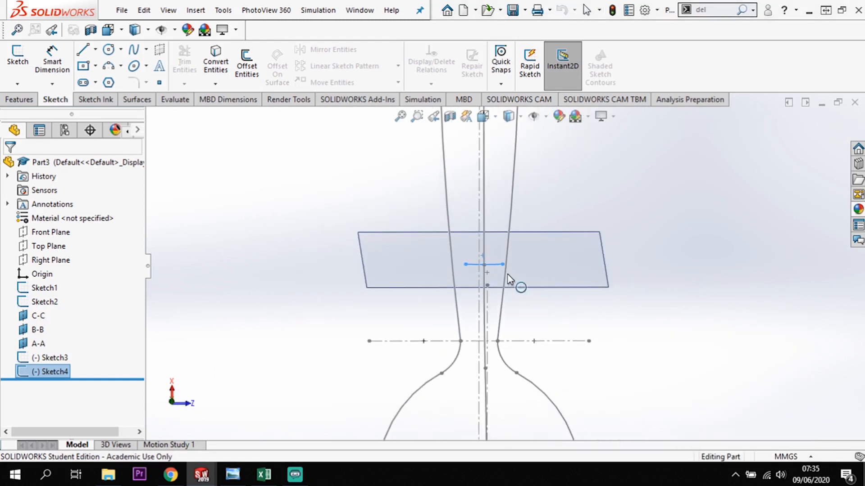
# Reopen the B-B sketch, widen the arc past both sides of the spoon outline, and finish the sketch.
pyautogui.rightClick(53, 376)
pyautogui.click(63, 198)
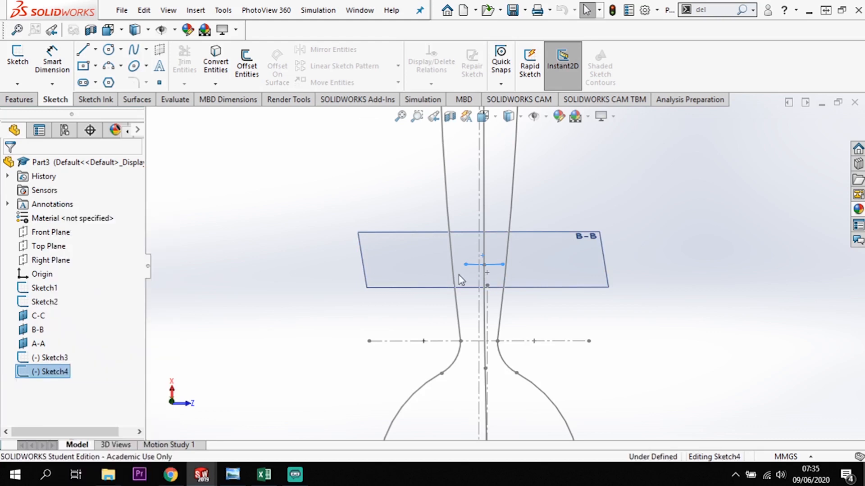
pyautogui.moveTo(503, 266)
pyautogui.mouseDown()
pyautogui.moveTo(533, 269)
pyautogui.moveTo(522, 264)
pyautogui.mouseUp()
pyautogui.moveTo(620, 353); pyautogui.dragTo(618, 326, button='middle')
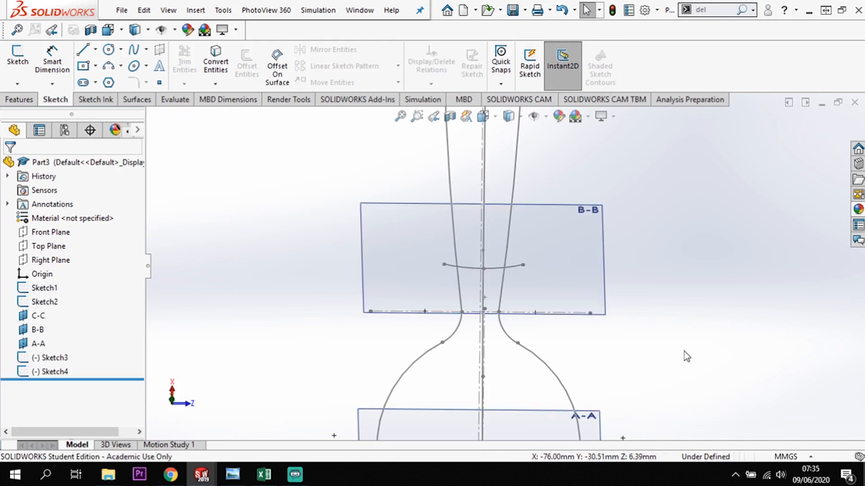
# Start a new sketch on plane A-A and view it square-on.
pyautogui.click(505, 319)
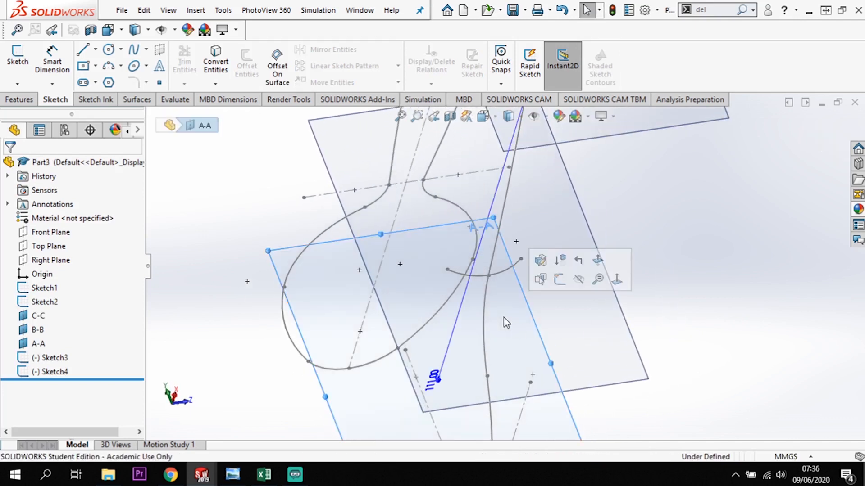
pyautogui.click(18, 56)
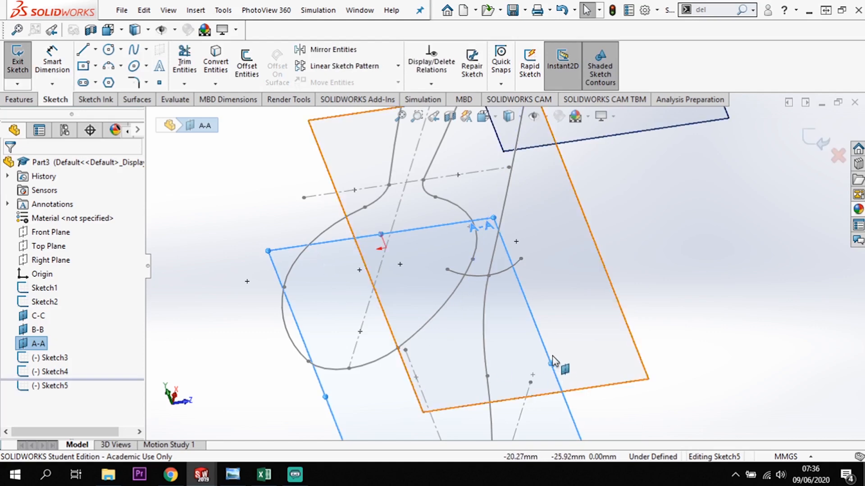
pyautogui.press('space')
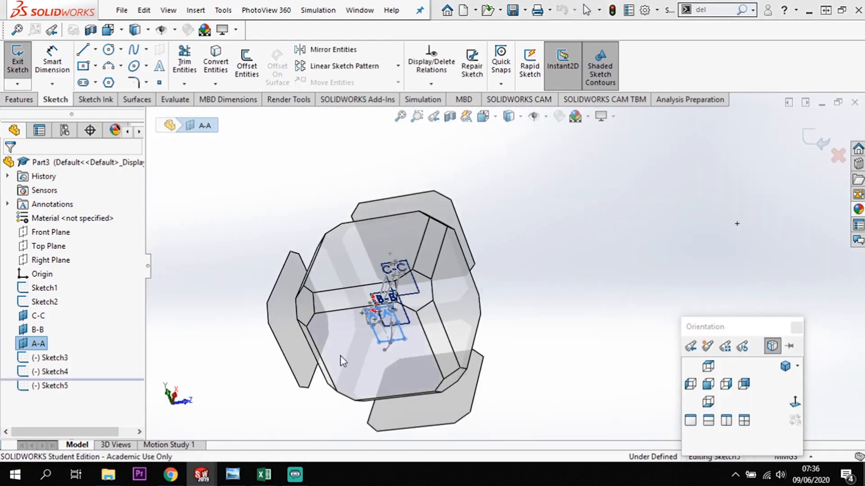
pyautogui.click(342, 361)
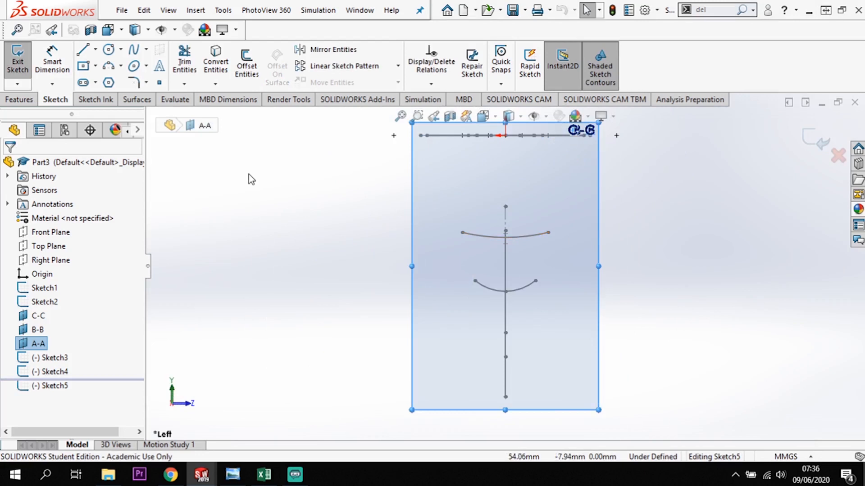
# Draw a downward-bulging three-point arc of about 8 mm radius and 11.5 mm width beside the side profile, below the B-B arc.
pyautogui.click(111, 68)
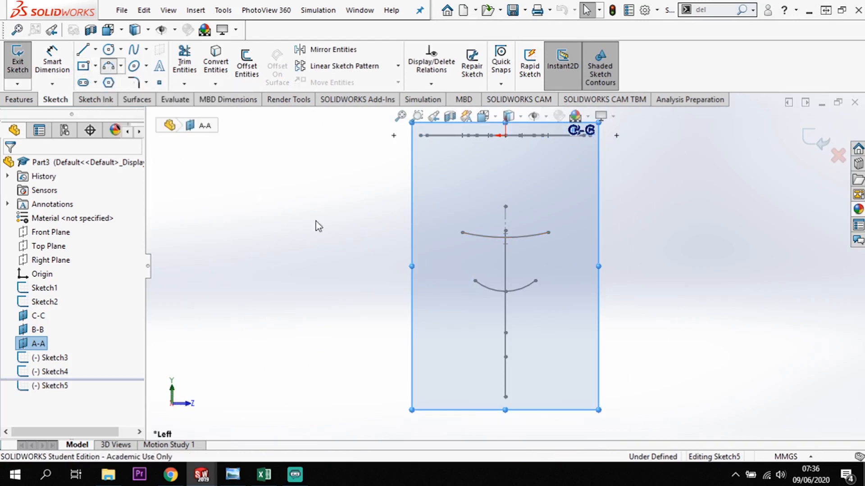
pyautogui.click(429, 336)
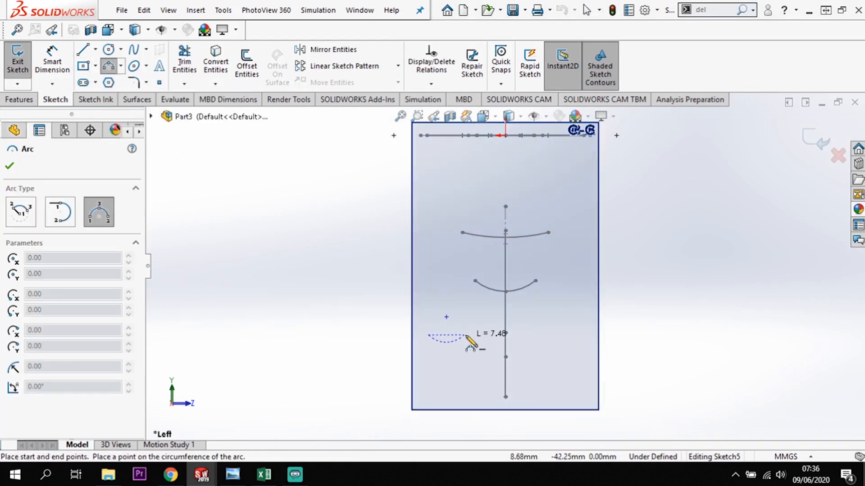
pyautogui.click(483, 335)
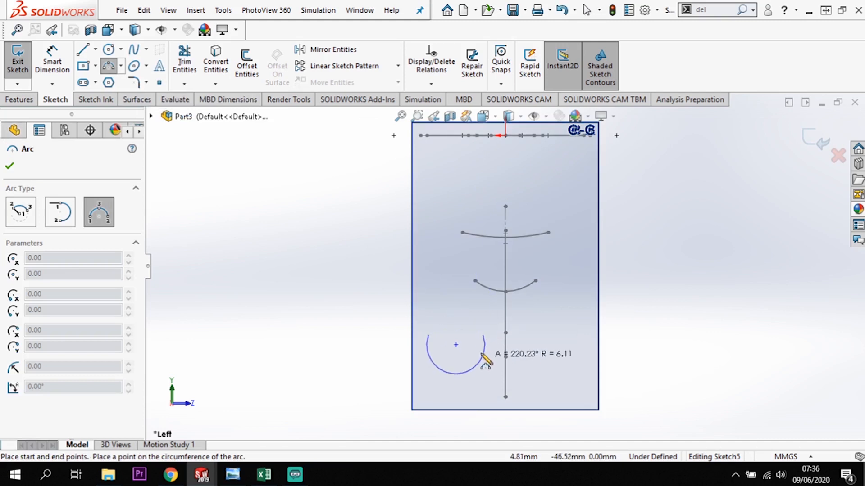
pyautogui.click(479, 343)
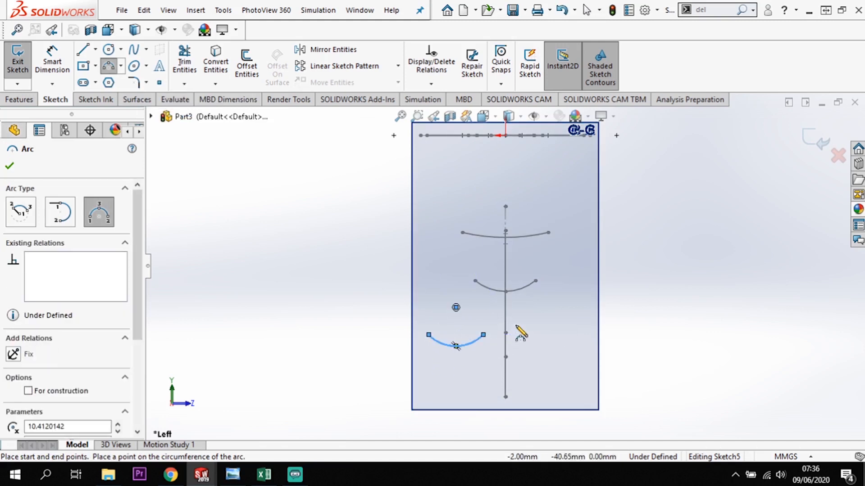
pyautogui.press('Escape')
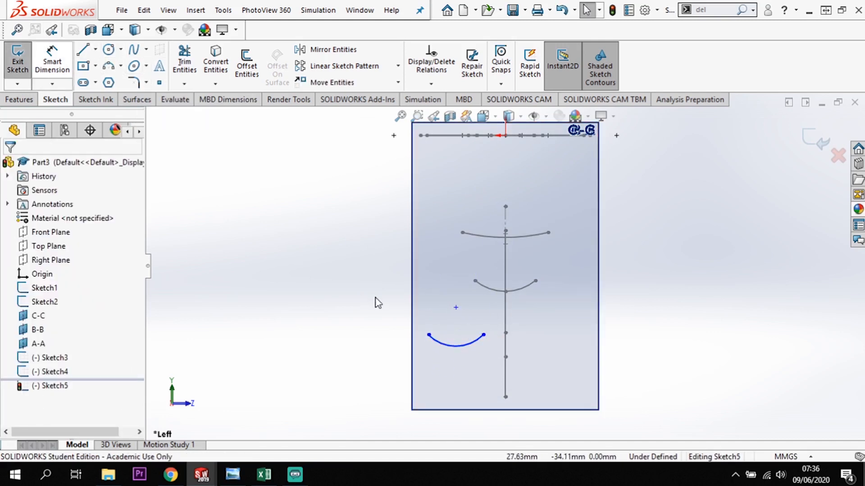
# Add a horizontal relation between the two endpoints of the A-A arc.
pyautogui.click(429, 335)
pyautogui.keyDown('ctrl'); pyautogui.click(484, 335); pyautogui.keyUp('ctrl')
pyautogui.click(13, 371)
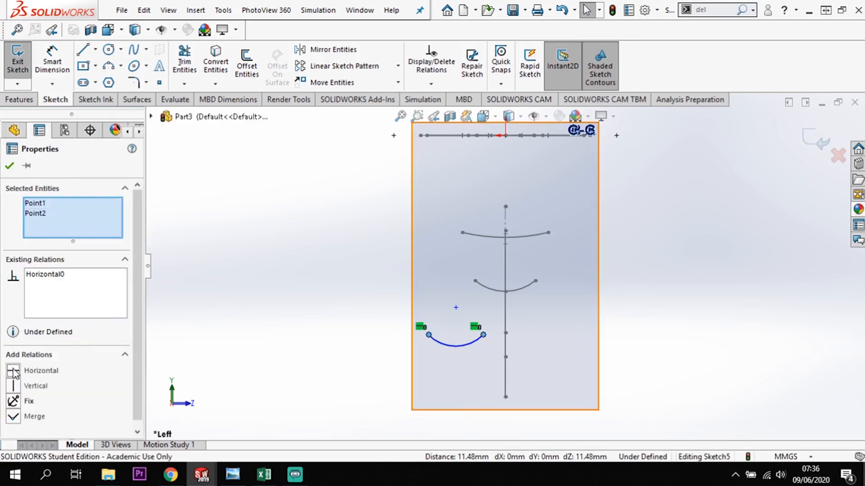
pyautogui.click(346, 371)
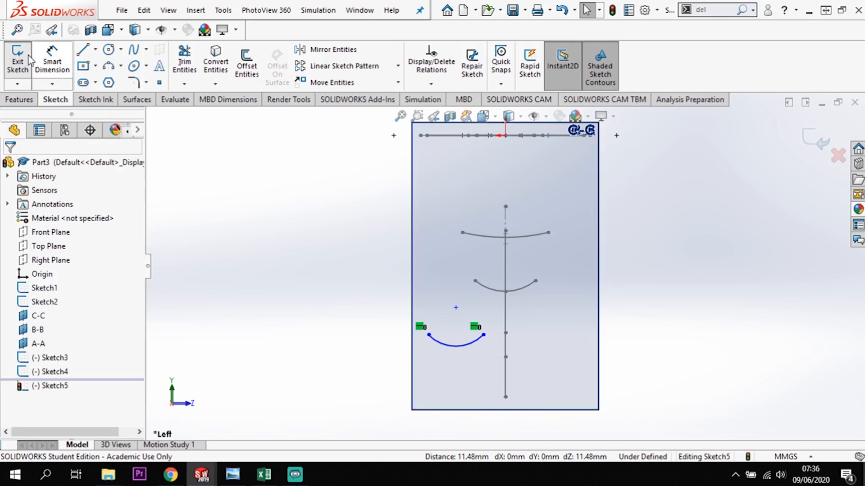
# Dimension the A-A arc's radius to 30 mm.
pyautogui.click(52, 63)
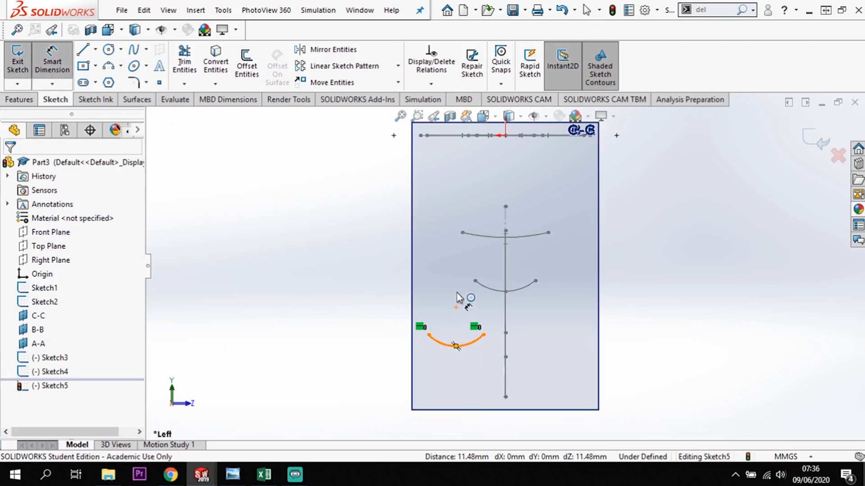
pyautogui.click(455, 345)
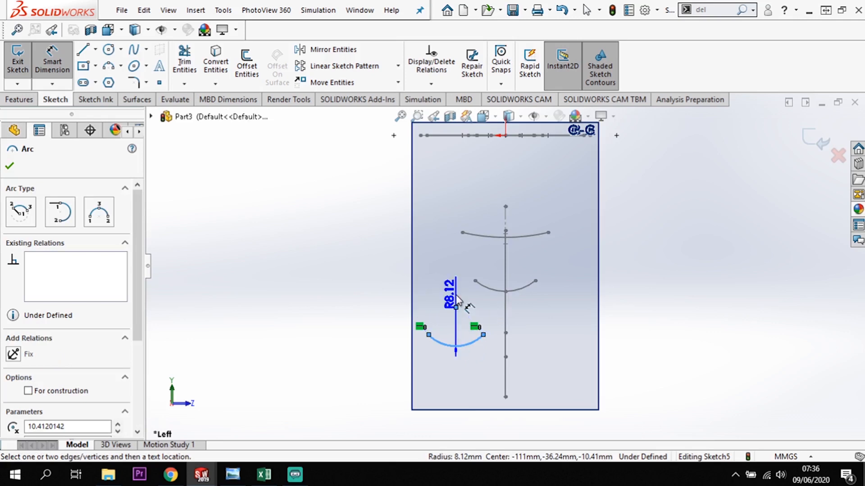
pyautogui.click(450, 293)
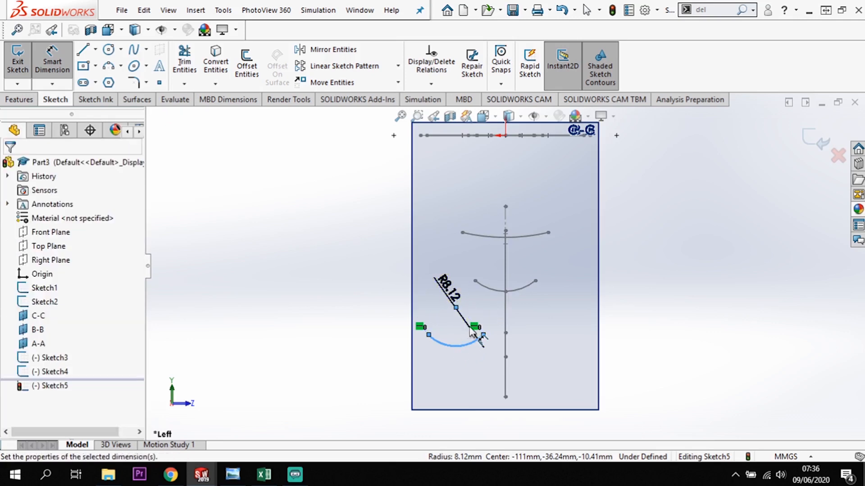
pyautogui.write('30')
pyautogui.press('Return')
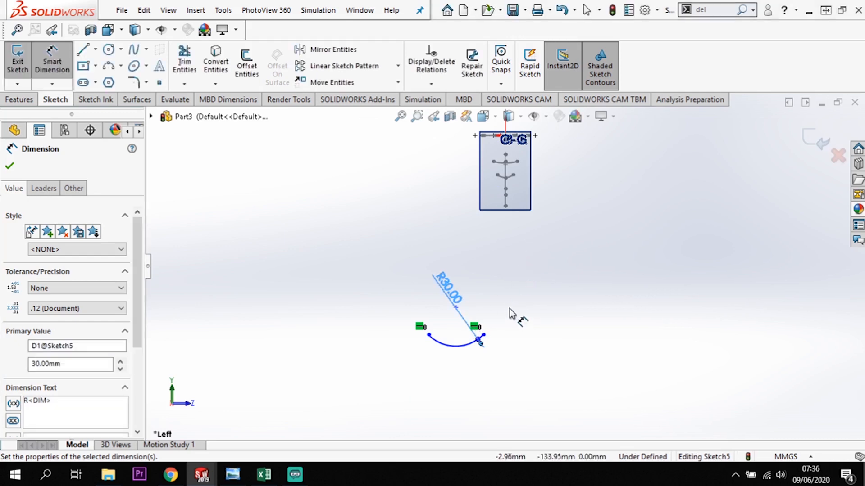
pyautogui.press('Escape')
pyautogui.press('Escape')
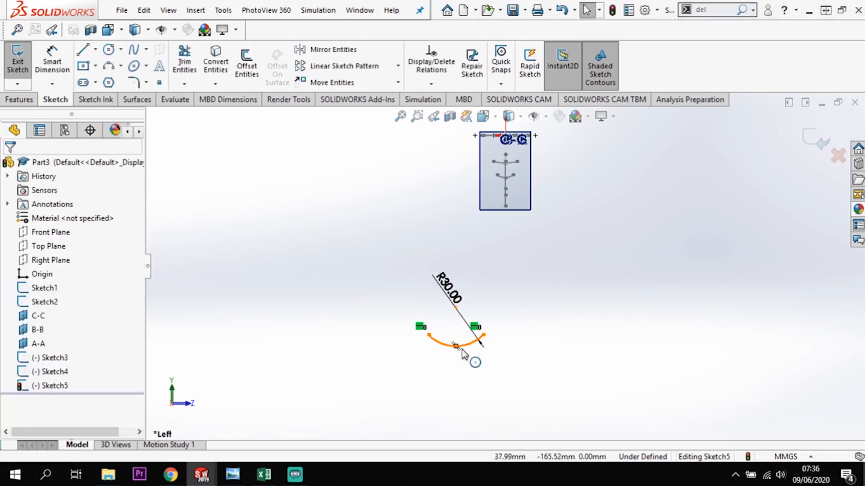
# Add a pierce relation between the A-A arc's midpoint and the side profile curve, and close the sketch.
pyautogui.click(445, 346)
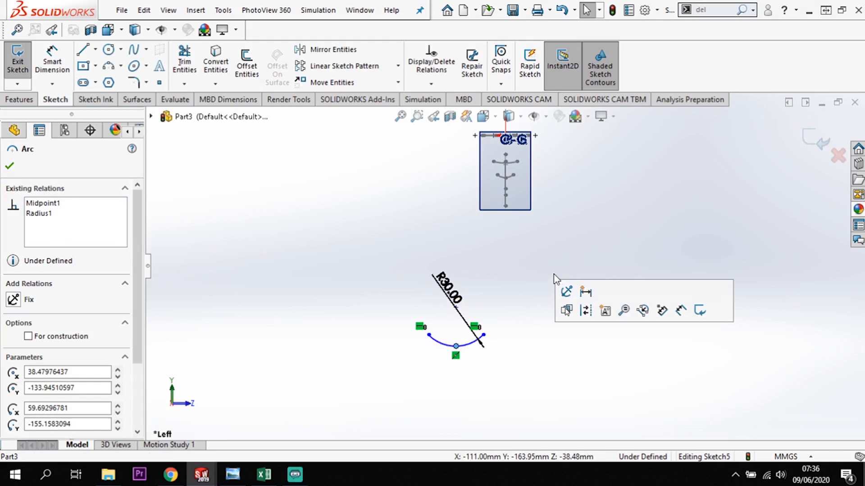
pyautogui.moveTo(558, 207); pyautogui.dragTo(535, 223, button='middle')
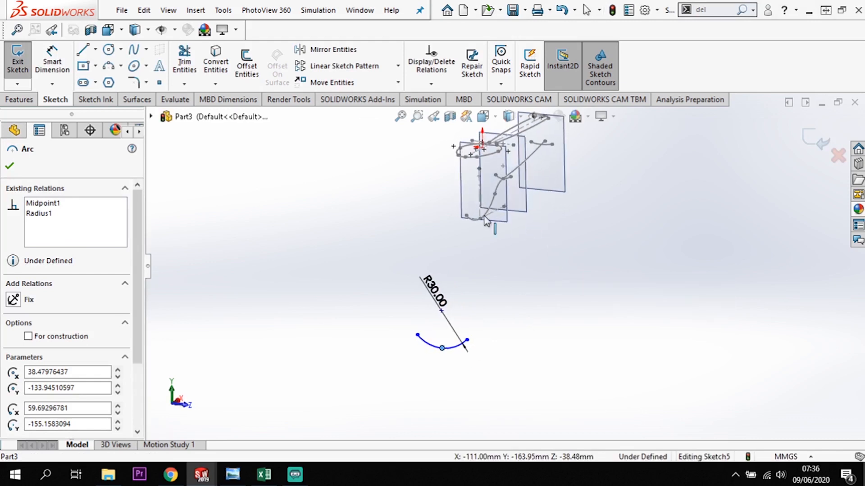
pyautogui.scroll(-7, 486, 221)
pyautogui.moveTo(517, 302); pyautogui.dragTo(475, 304, button='middle')
pyautogui.keyDown('ctrl'); pyautogui.click(423, 223); pyautogui.keyUp('ctrl')
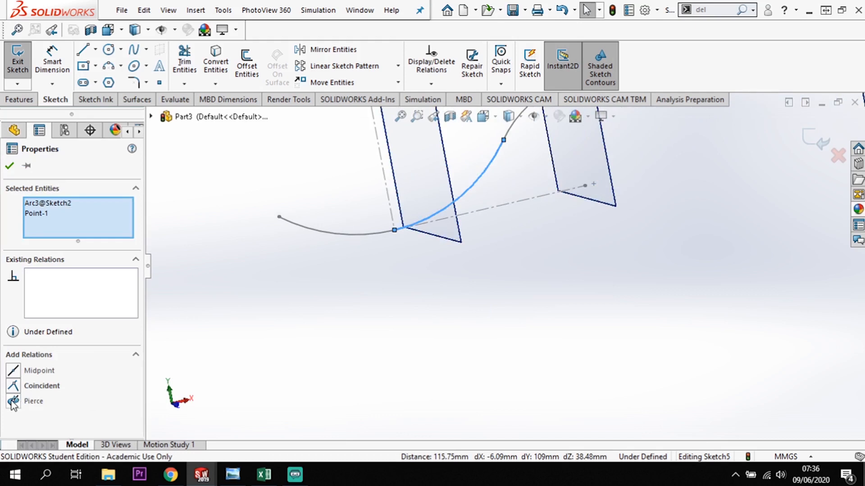
pyautogui.click(13, 401)
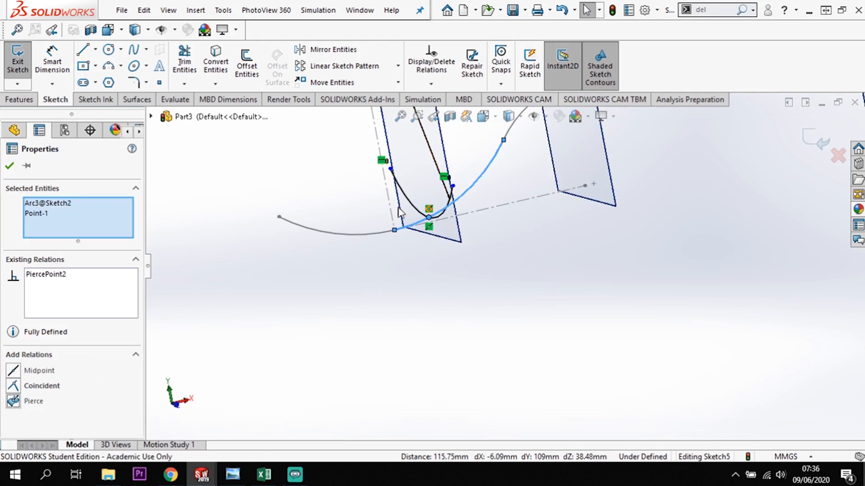
pyautogui.click(10, 166)
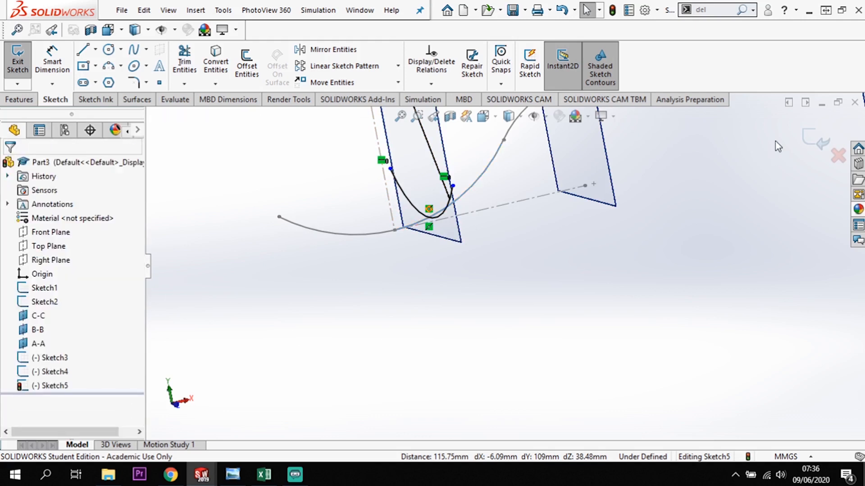
pyautogui.moveTo(517, 293)
pyautogui.mouseDown(button='middle')
pyautogui.moveTo(506, 324)
pyautogui.moveTo(564, 349)
pyautogui.moveTo(566, 368)
pyautogui.moveTo(563, 346)
pyautogui.mouseUp(button='middle')
pyautogui.click(821, 142)
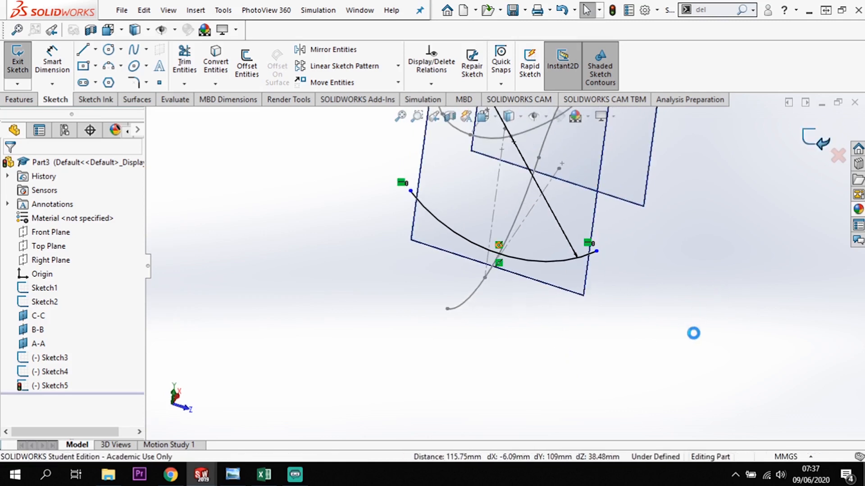
pyautogui.moveTo(683, 342)
pyautogui.mouseDown(button='middle')
pyautogui.moveTo(663, 295)
pyautogui.moveTo(519, 321)
pyautogui.moveTo(539, 291)
pyautogui.moveTo(504, 245)
pyautogui.moveTo(472, 324)
pyautogui.moveTo(442, 284)
pyautogui.moveTo(414, 295)
pyautogui.moveTo(472, 303)
pyautogui.moveTo(587, 363)
pyautogui.moveTo(581, 373)
pyautogui.moveTo(560, 351)
pyautogui.moveTo(636, 270)
pyautogui.moveTo(617, 235)
pyautogui.moveTo(608, 299)
pyautogui.moveTo(616, 292)
pyautogui.moveTo(589, 229)
pyautogui.mouseUp(button='middle')
pyautogui.scroll(3, 578, 201)
pyautogui.scroll(-5, 578, 198)
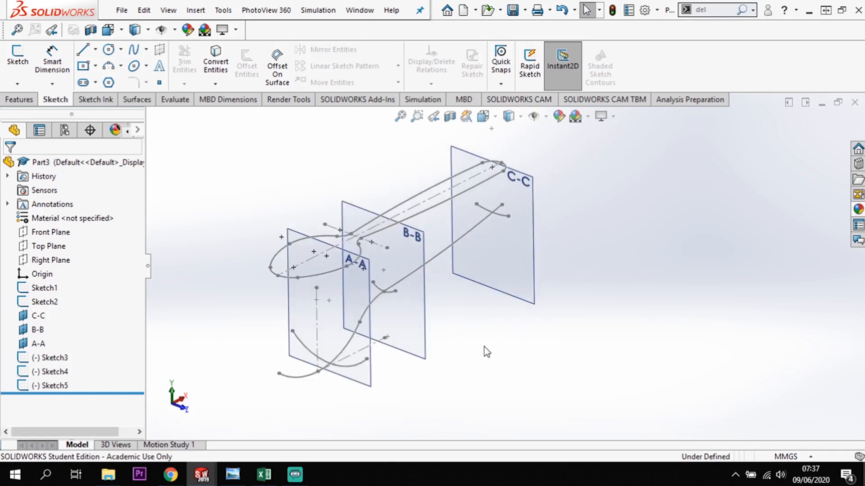
# Start a boundary surface with the A-A, B-B and C-C cross-section arcs, in that order, as Direction 1 curves.
pyautogui.rightClick(128, 102)
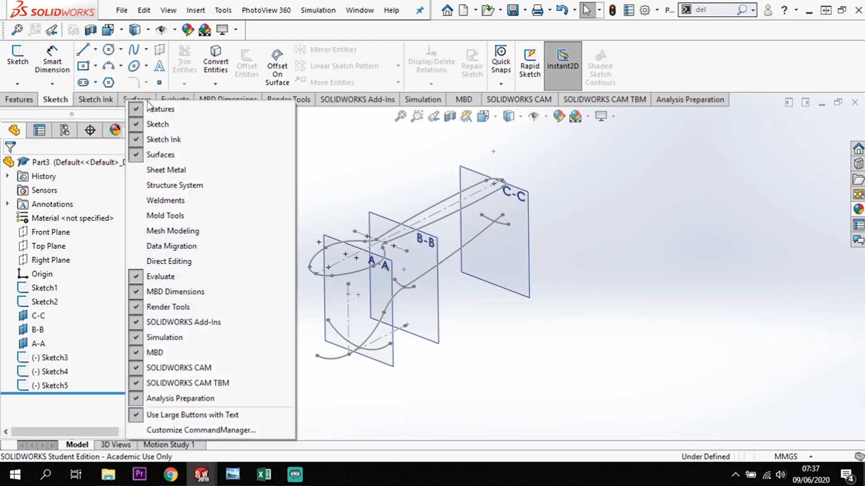
pyautogui.click(292, 133)
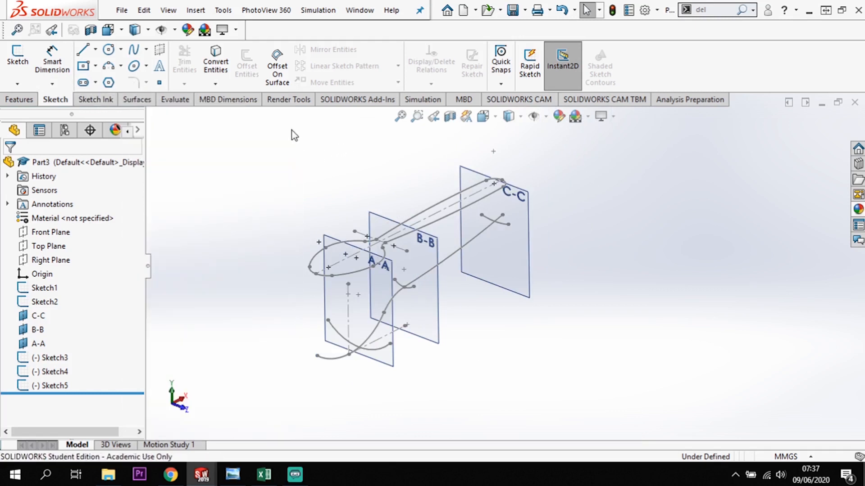
pyautogui.click(146, 102)
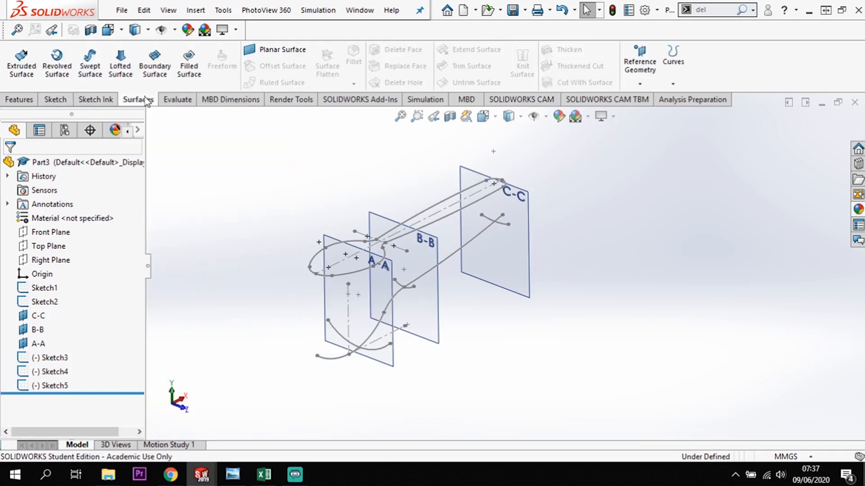
pyautogui.click(153, 71)
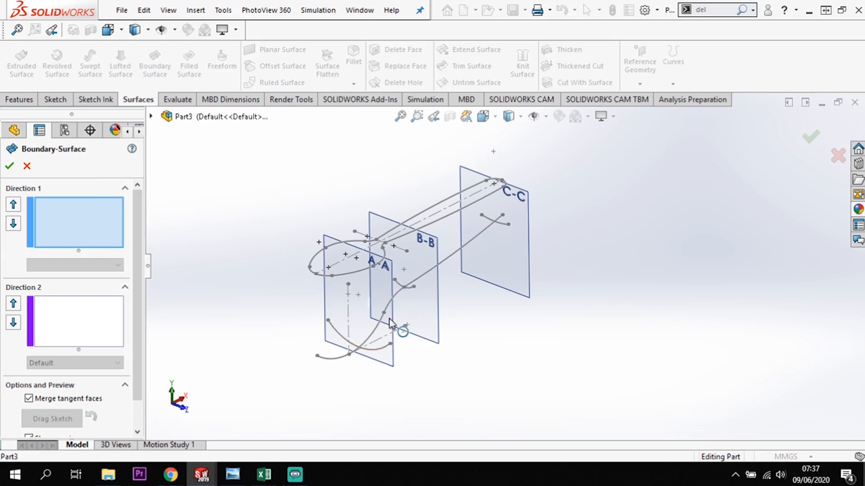
pyautogui.click(388, 339)
pyautogui.click(410, 293)
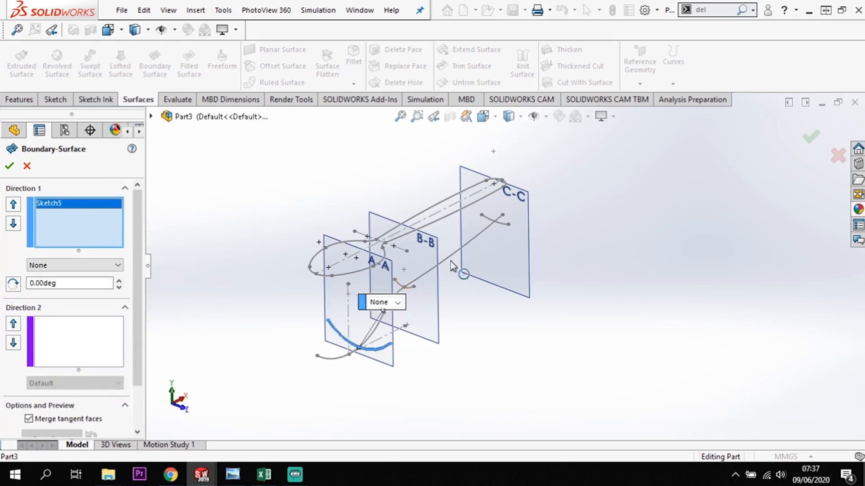
pyautogui.click(503, 226)
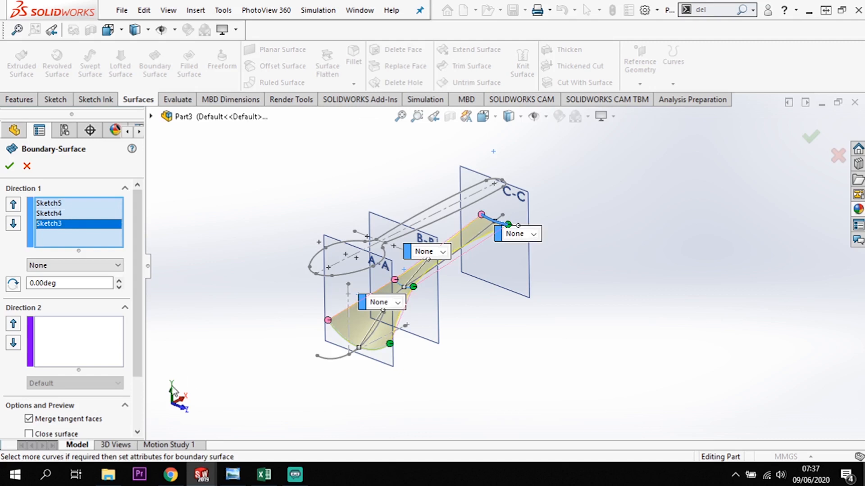
# Set the Front Plane side profile sketch as the Direction 2 curve and create the boundary surface.
pyautogui.click(106, 339)
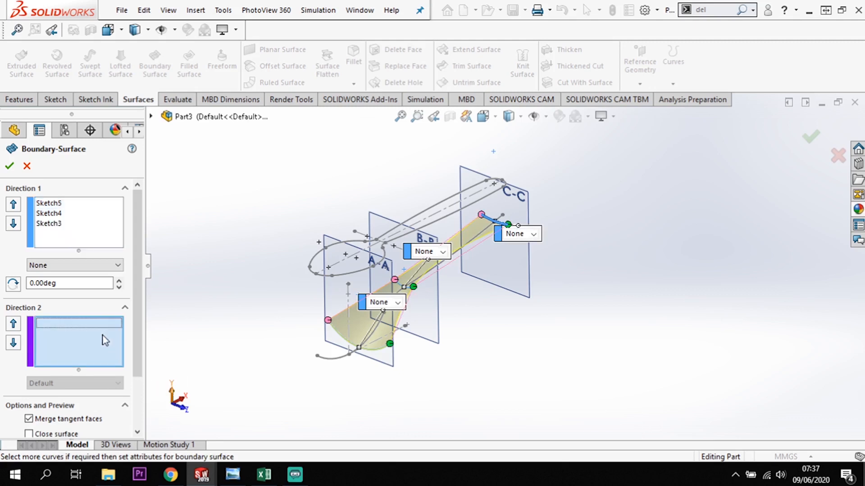
pyautogui.click(337, 359)
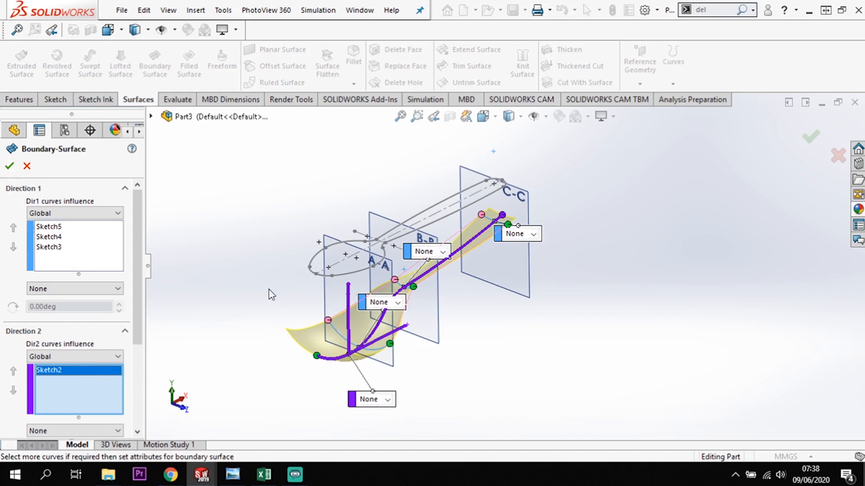
pyautogui.moveTo(500, 394); pyautogui.dragTo(326, 290, button='middle')
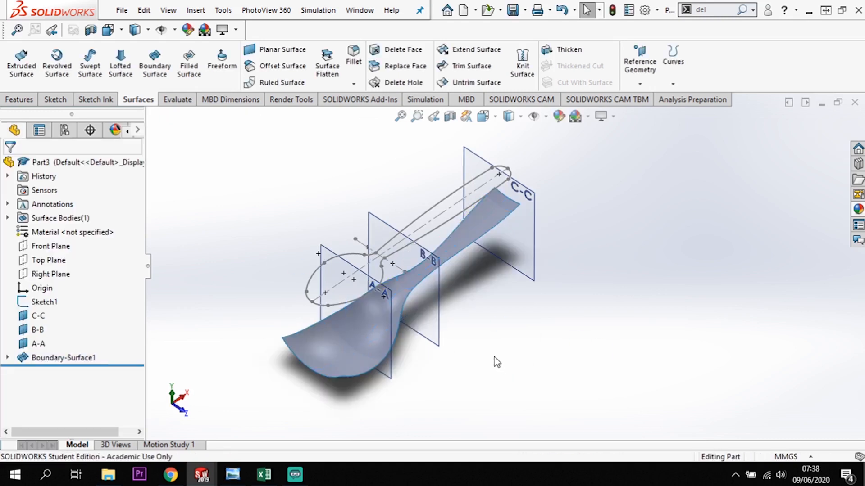
# Edit the B-B arc's sketch, widen the arc by moving its endpoint outward to about -9.7, -25.4 mm, and close the sketch.
pyautogui.moveTo(513, 329); pyautogui.dragTo(521, 402, button='middle')
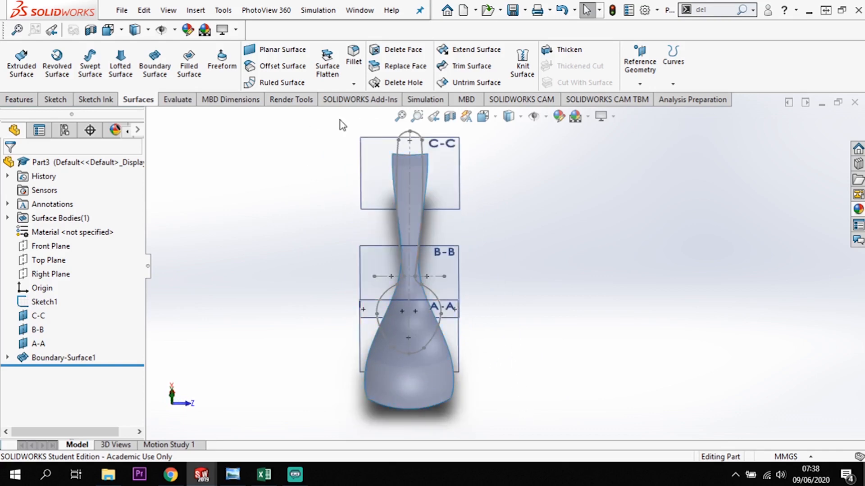
pyautogui.press('space')
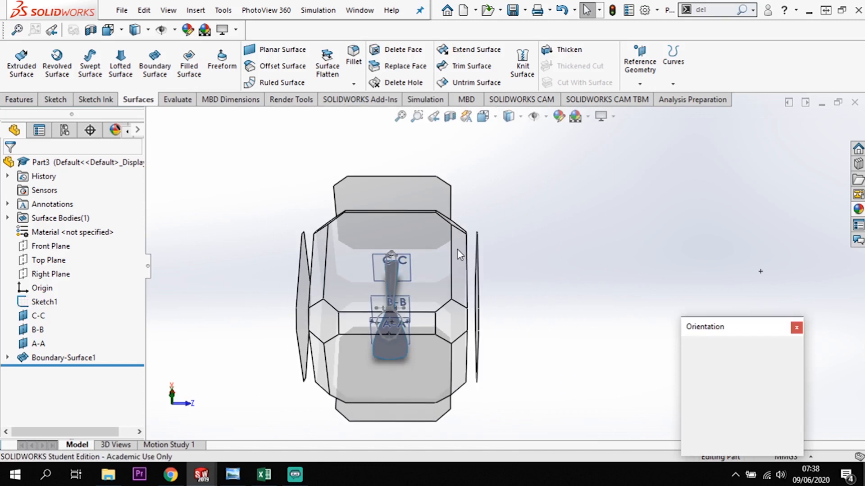
pyautogui.click(418, 262)
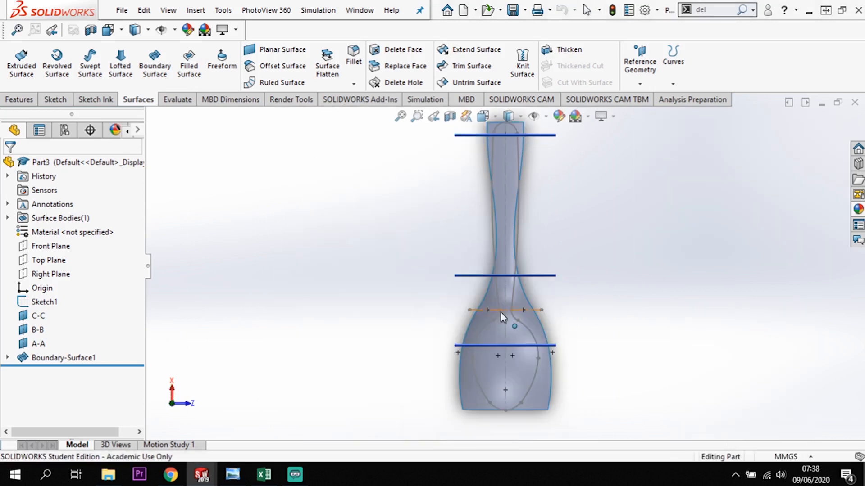
pyautogui.click(489, 397)
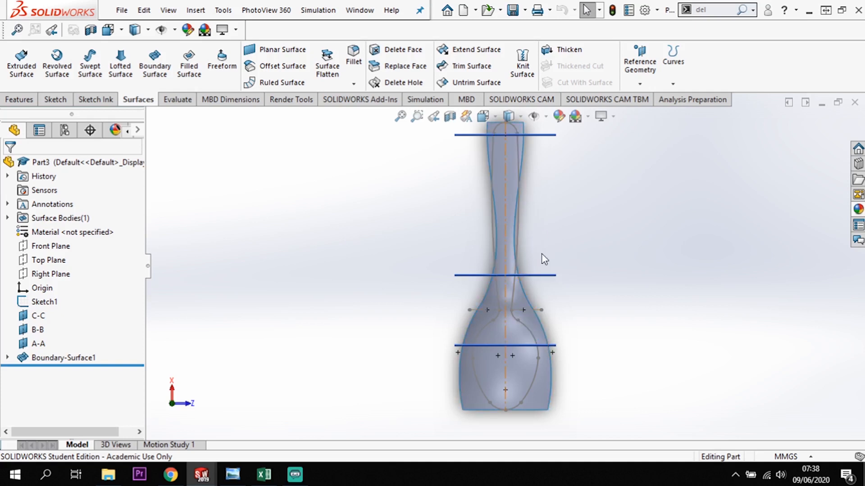
pyautogui.moveTo(490, 338); pyautogui.dragTo(549, 298, button='middle')
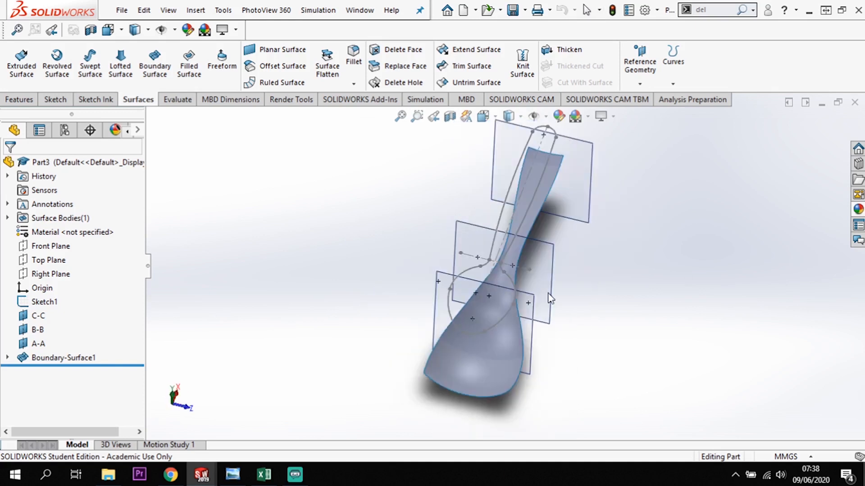
pyautogui.click(7, 358)
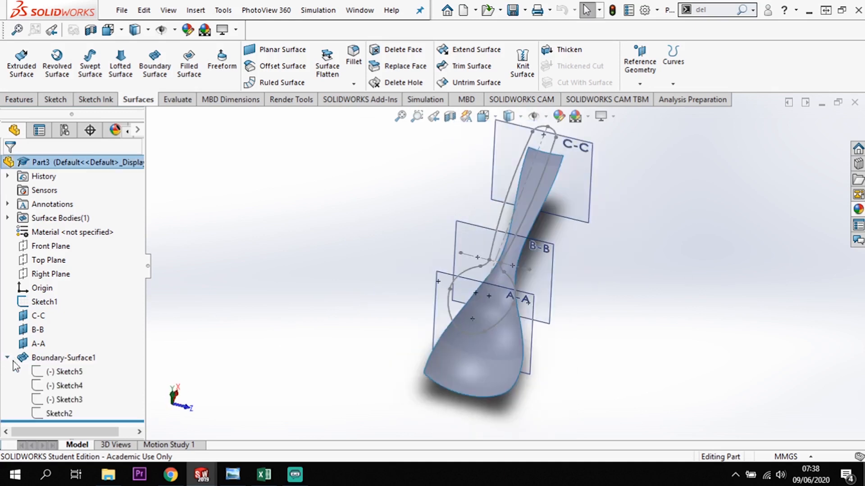
pyautogui.click(68, 387)
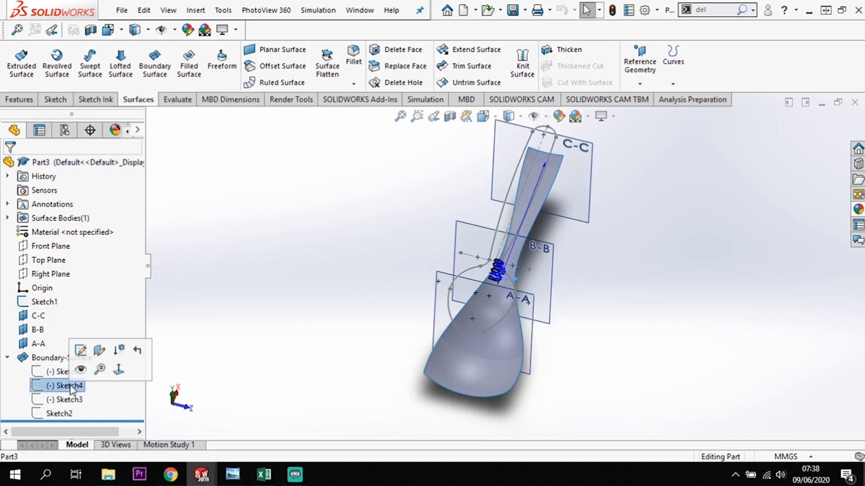
pyautogui.click(81, 351)
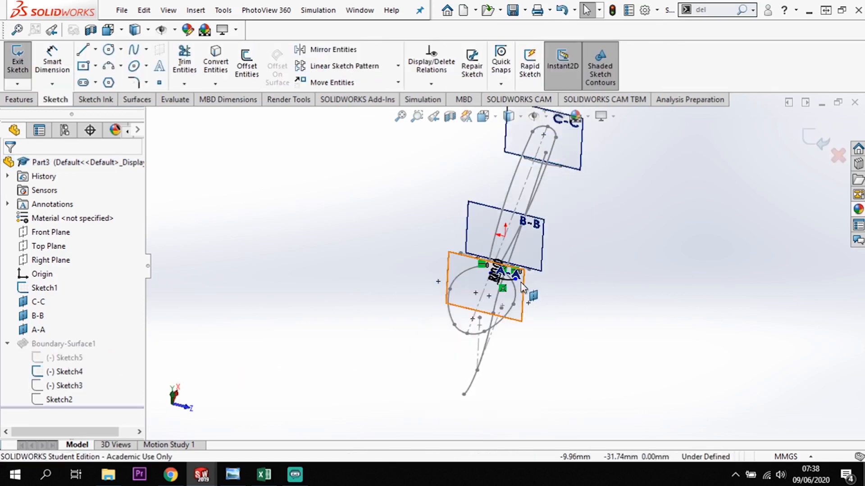
pyautogui.click(515, 281)
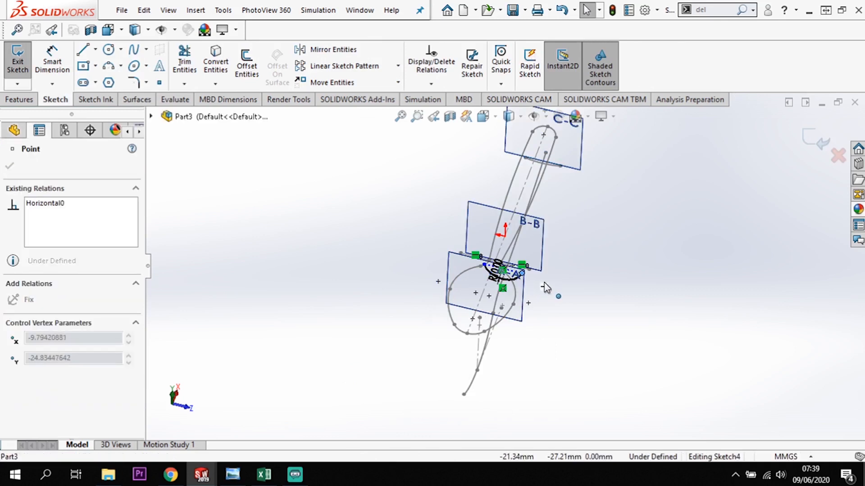
pyautogui.moveTo(555, 286); pyautogui.dragTo(542, 283)
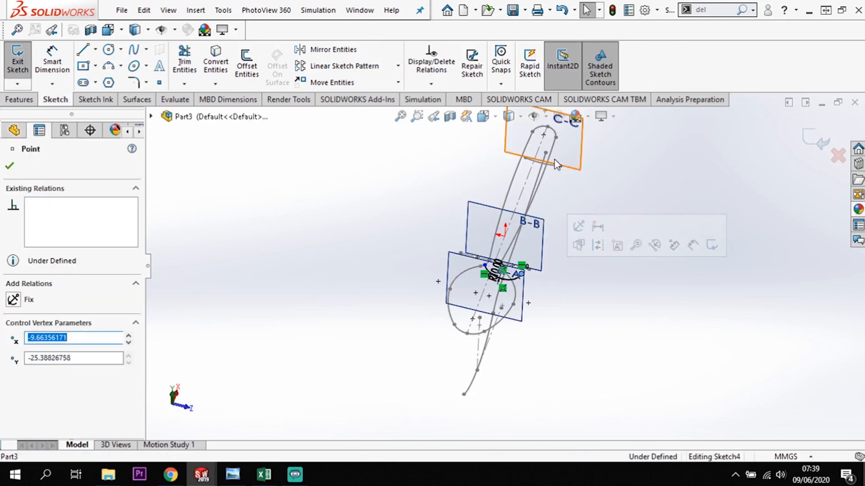
pyautogui.click(11, 166)
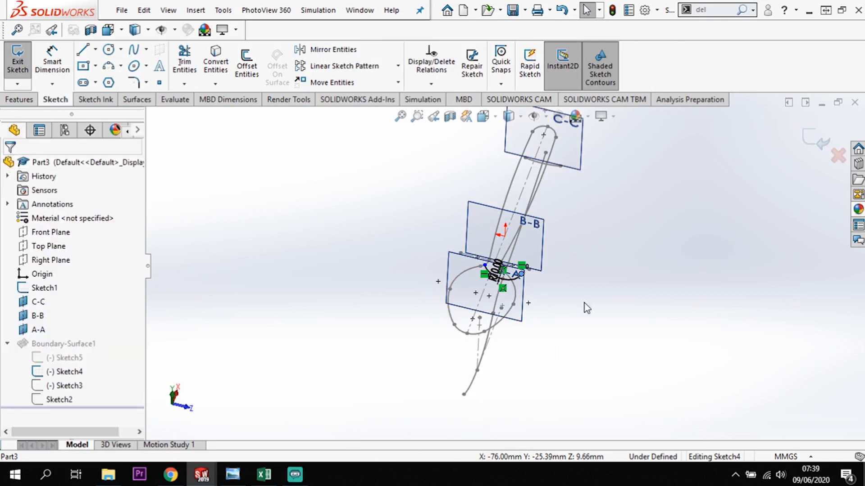
pyautogui.click(807, 141)
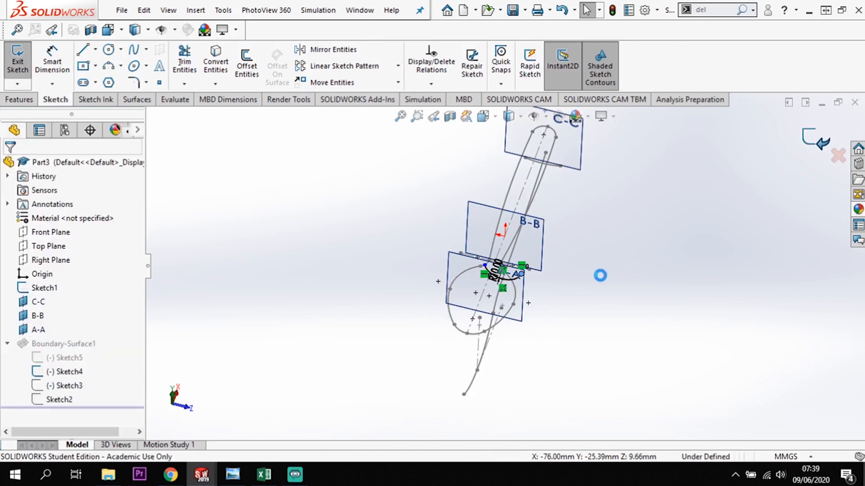
# Start a standard surface trim of the boundary surface, with the Top Plane spoon outline as the trim tool.
pyautogui.moveTo(610, 285); pyautogui.dragTo(605, 324, button='middle')
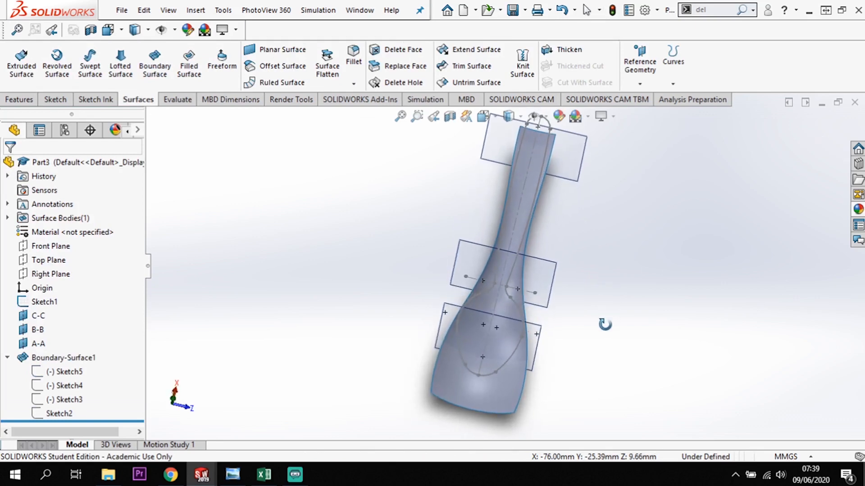
pyautogui.press('space')
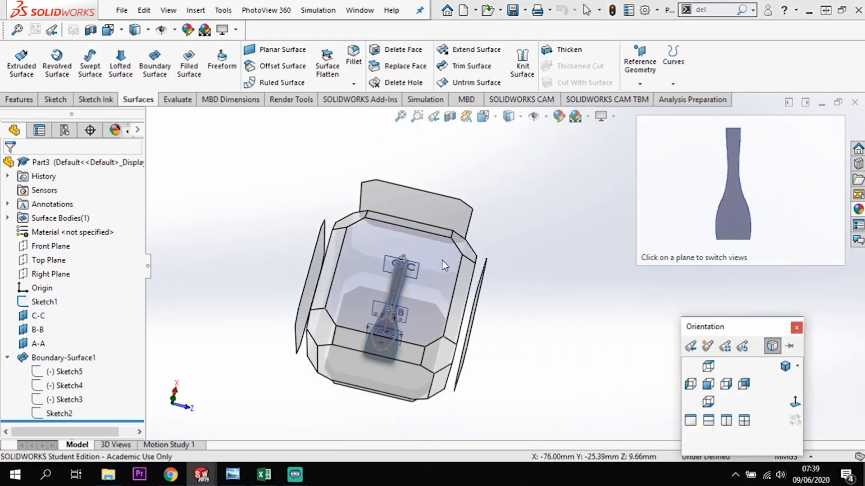
pyautogui.click(443, 261)
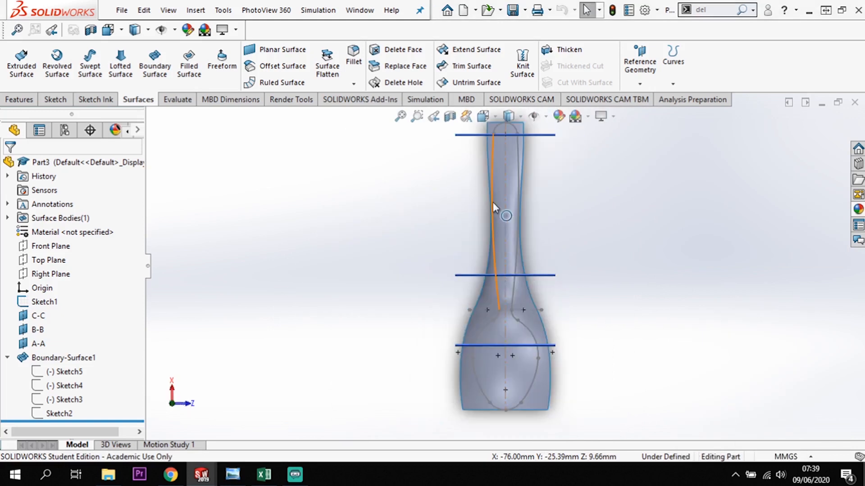
pyautogui.click(505, 253)
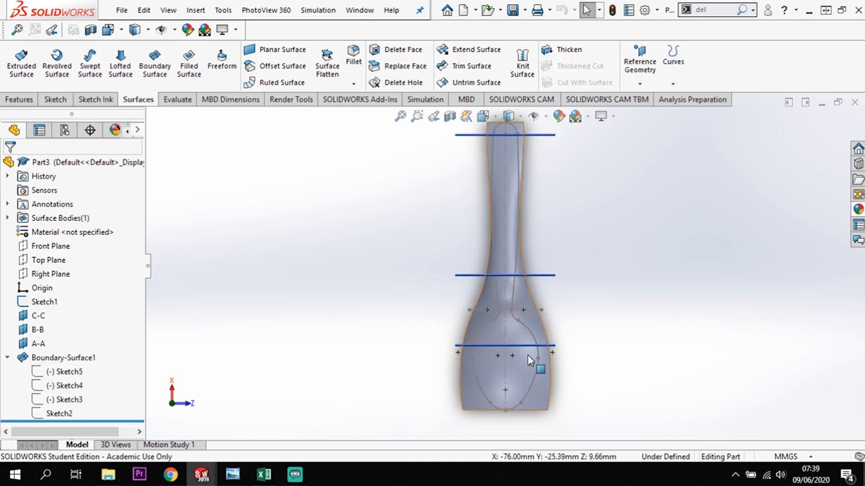
pyautogui.click(522, 310)
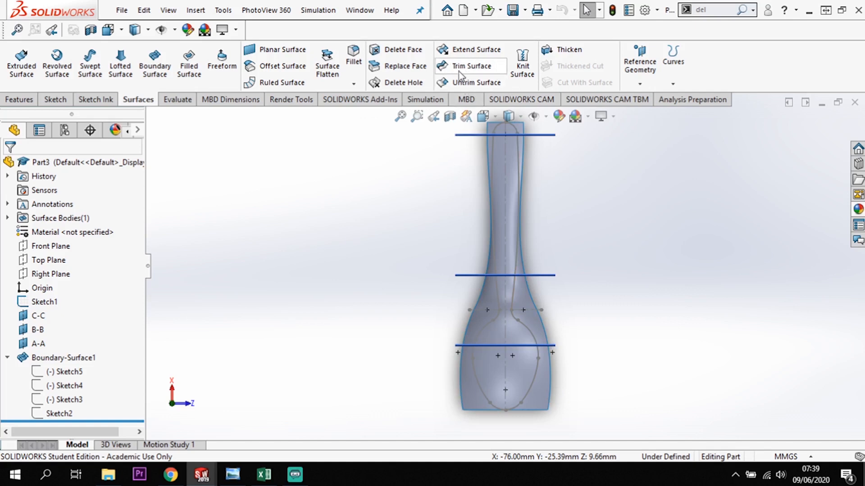
pyautogui.click(475, 67)
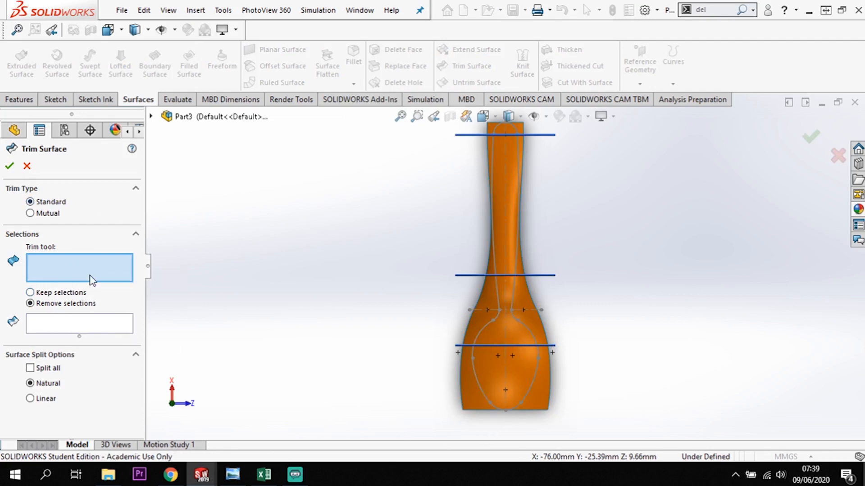
pyautogui.click(523, 323)
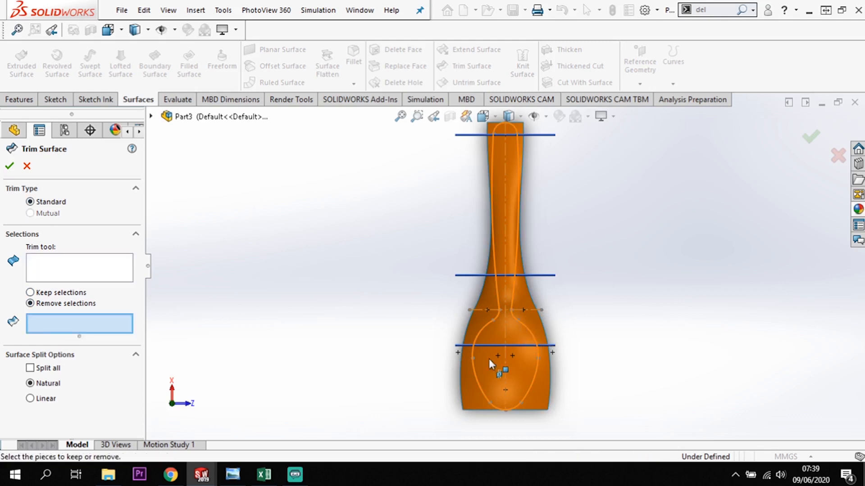
# Select the two surface regions outside the spoon outline for removal and create the trim.
pyautogui.click(536, 393)
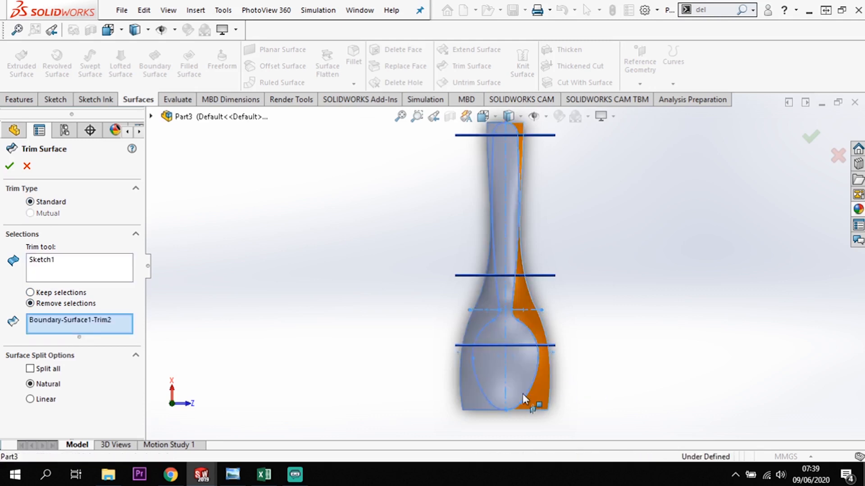
pyautogui.click(468, 397)
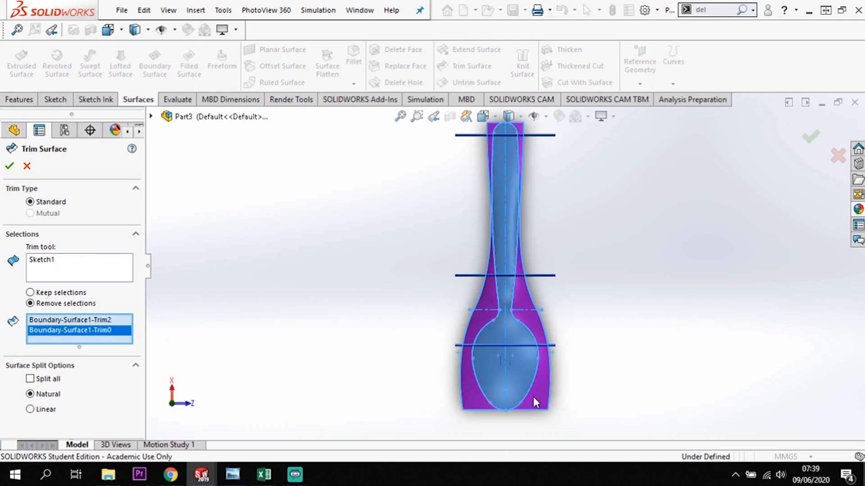
pyautogui.moveTo(644, 409); pyautogui.dragTo(497, 363, button='middle')
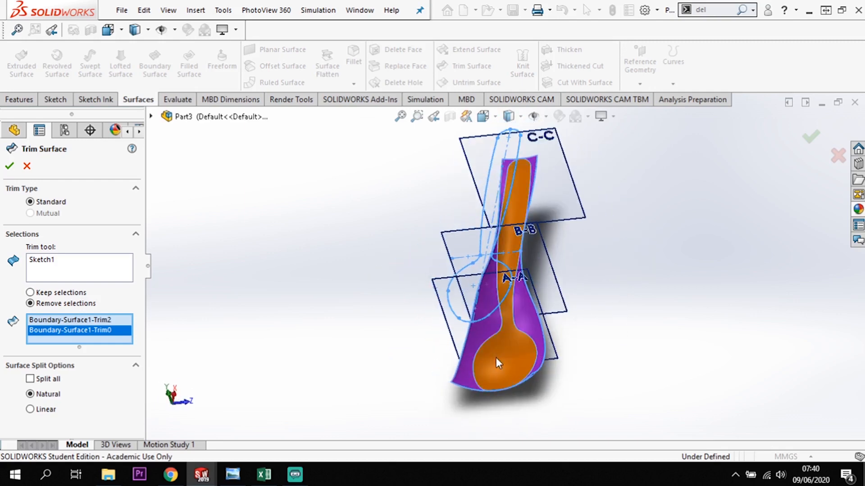
pyautogui.click(9, 168)
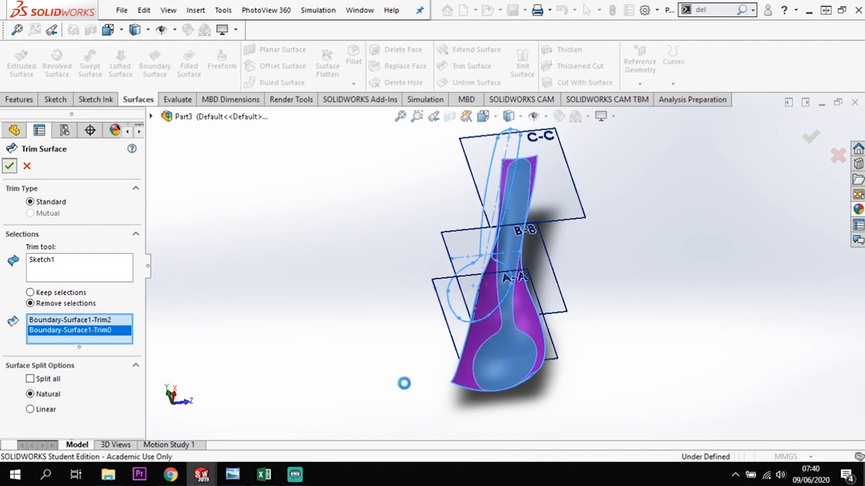
# Hide the C-C, B-B and A-A reference planes together.
pyautogui.moveTo(665, 386); pyautogui.dragTo(633, 403, button='middle')
pyautogui.click(666, 388)
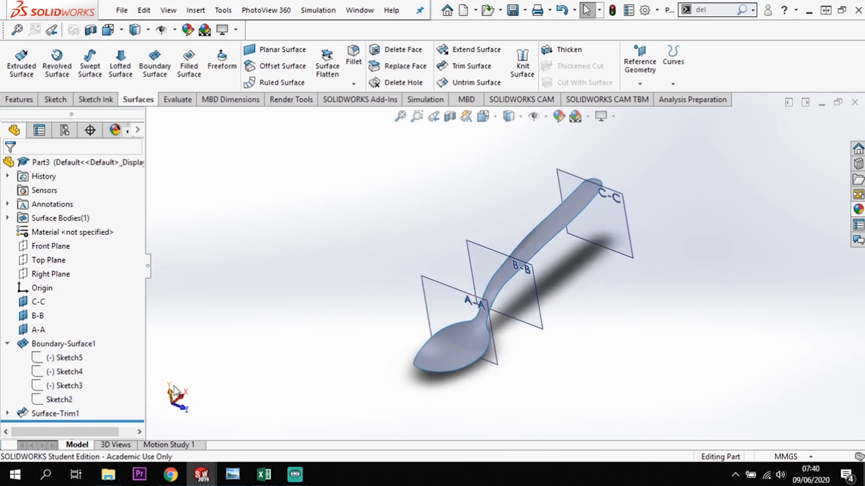
pyautogui.moveTo(69, 298); pyautogui.dragTo(33, 336)
pyautogui.rightClick(35, 333)
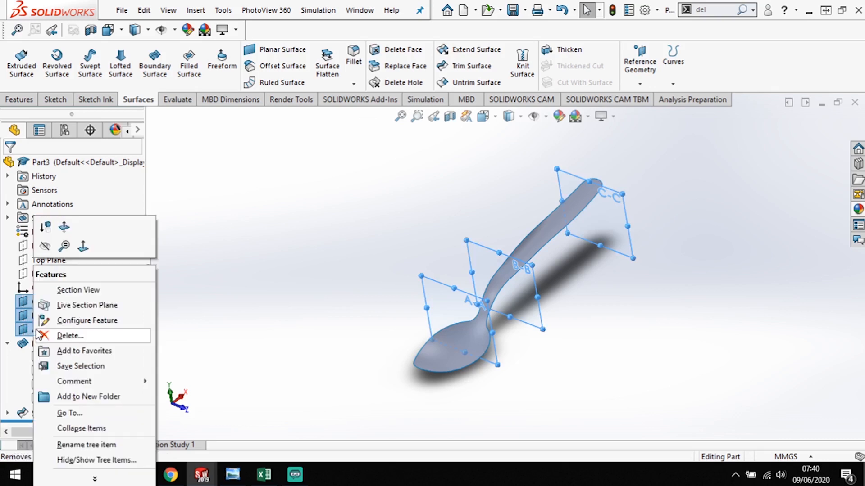
pyautogui.click(41, 245)
# Thicken the trimmed spoon surface by 1 mm into a solid body.
pyautogui.moveTo(518, 364); pyautogui.dragTo(557, 287, button='middle')
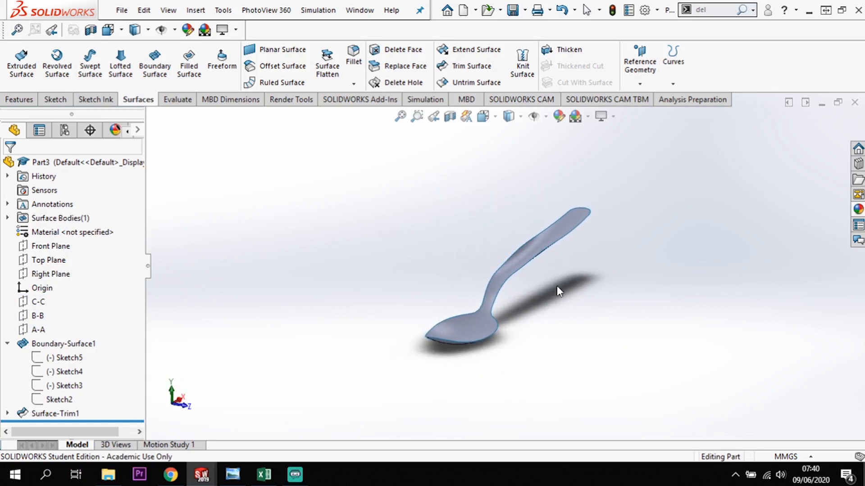
pyautogui.click(570, 48)
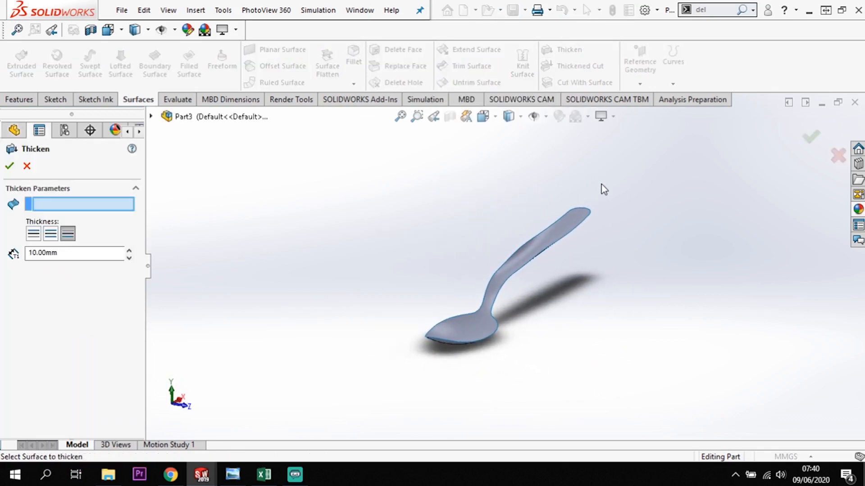
pyautogui.click(93, 252)
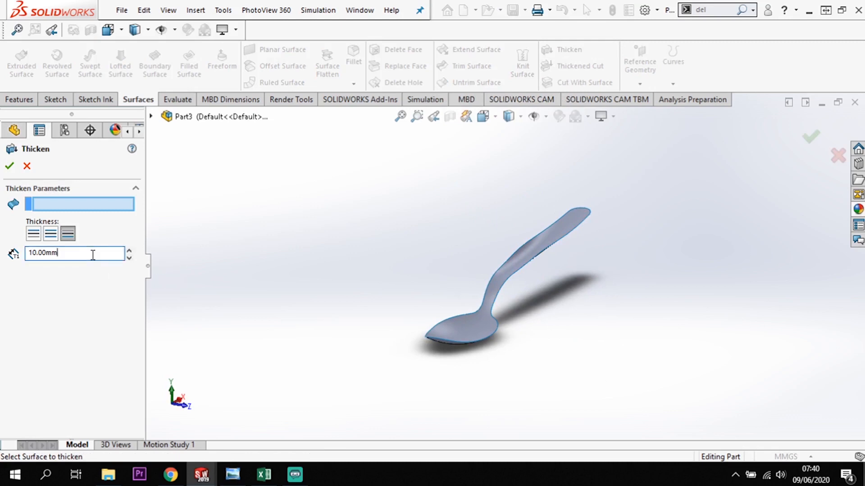
pyautogui.doubleClick(35, 255)
pyautogui.write('1')
pyautogui.press('Return')
pyautogui.click(10, 166)
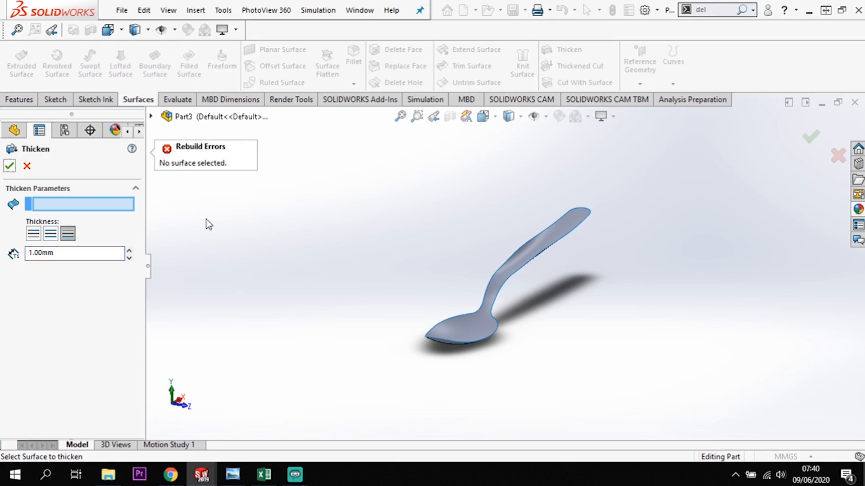
pyautogui.click(528, 263)
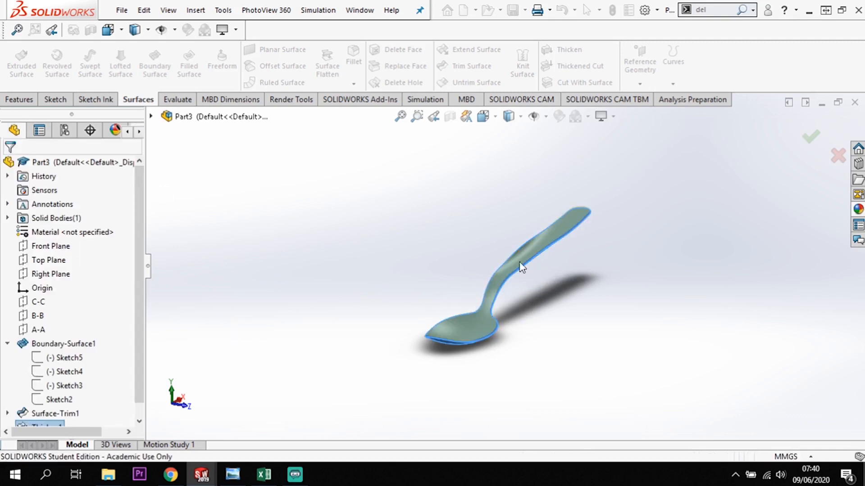
# Fillet the upper and lower rim edges of the spoon with a symmetric 0.2 mm radius and tangent propagation.
pyautogui.moveTo(536, 343); pyautogui.dragTo(505, 353, button='middle')
pyautogui.scroll(-5, 500, 356)
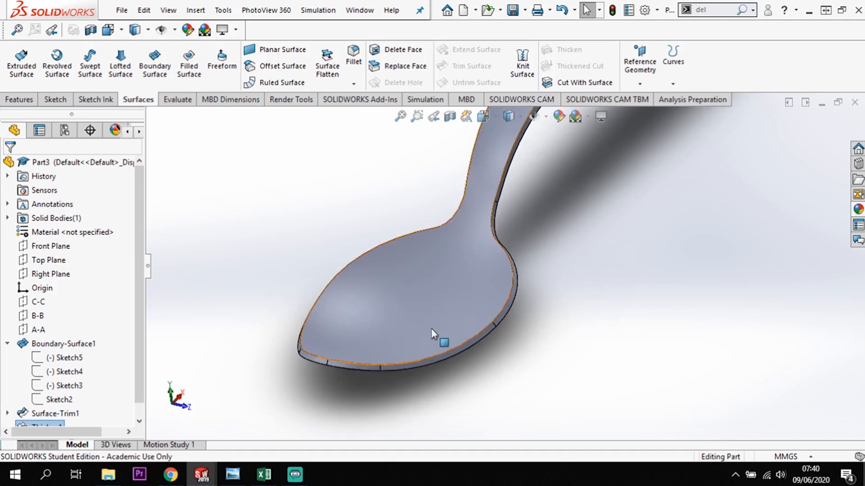
pyautogui.moveTo(445, 384); pyautogui.dragTo(485, 283, button='middle')
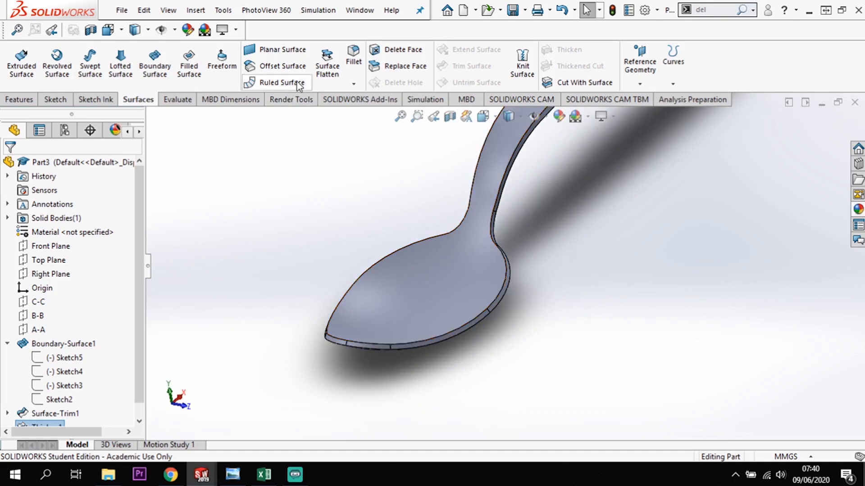
pyautogui.click(358, 60)
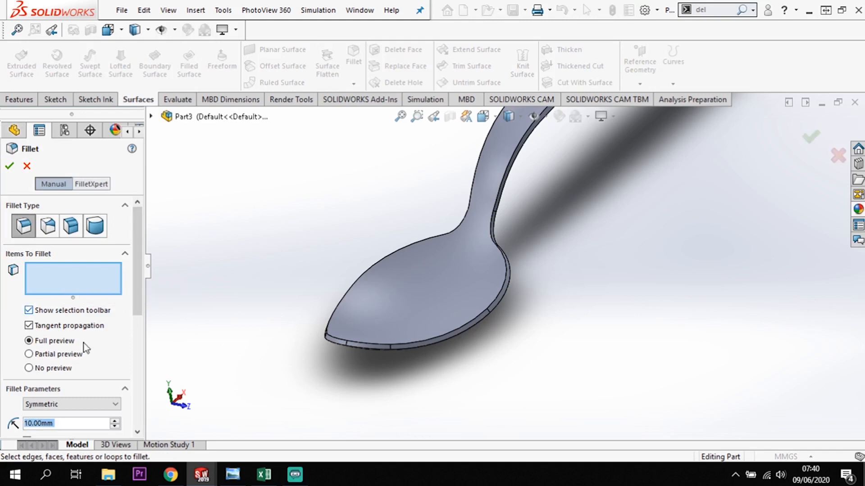
pyautogui.write('0.2')
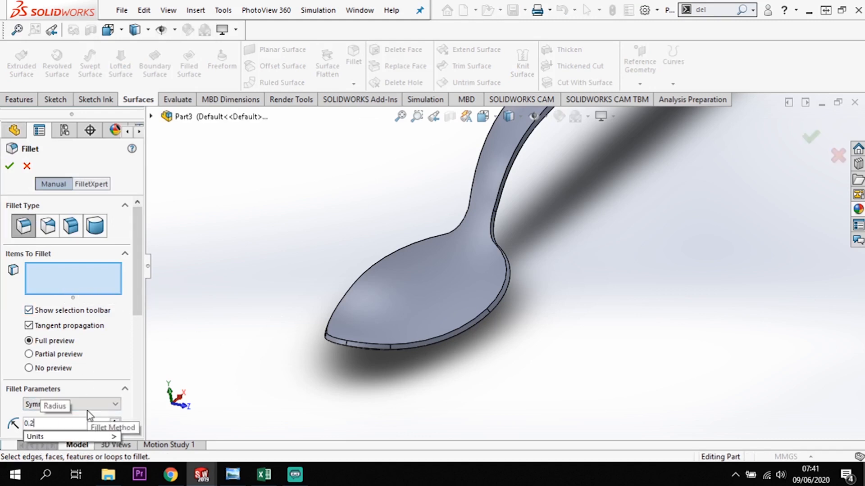
pyautogui.click(445, 333)
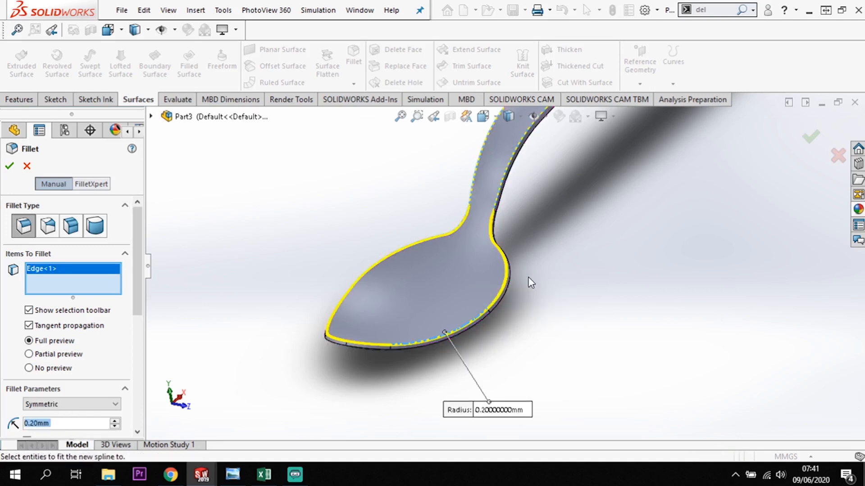
pyautogui.scroll(-1, 529, 272)
pyautogui.click(496, 307)
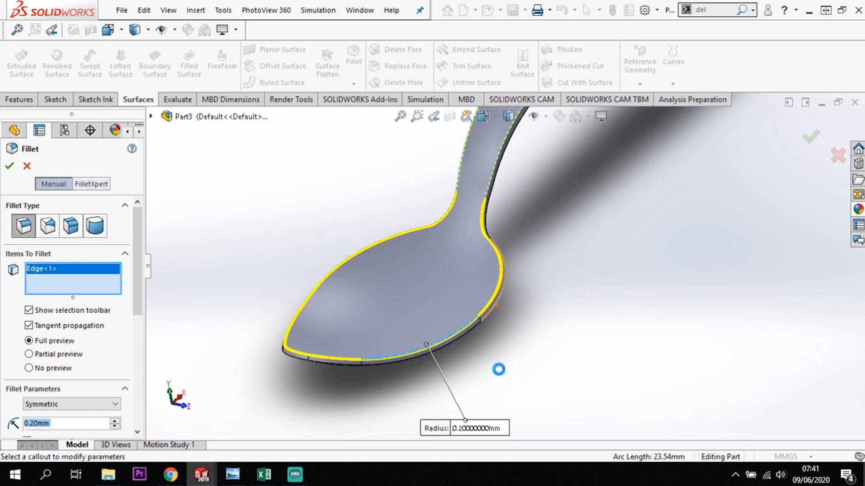
pyautogui.moveTo(498, 369); pyautogui.dragTo(540, 377, button='middle')
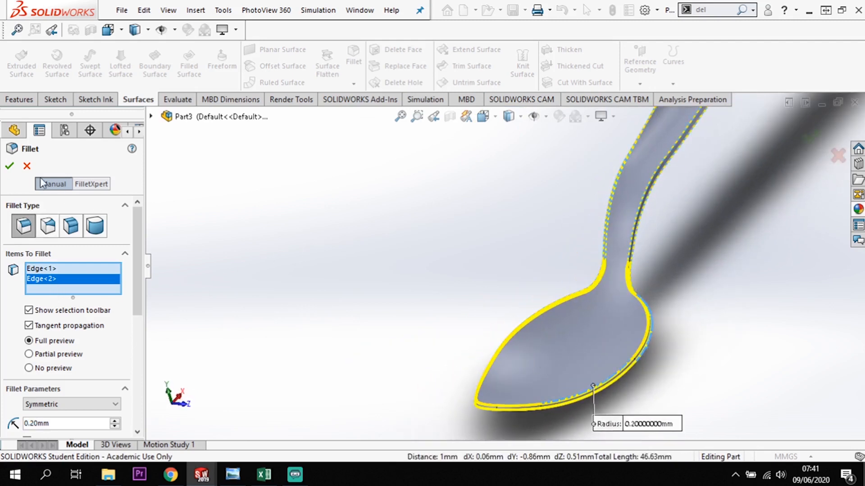
pyautogui.click(10, 166)
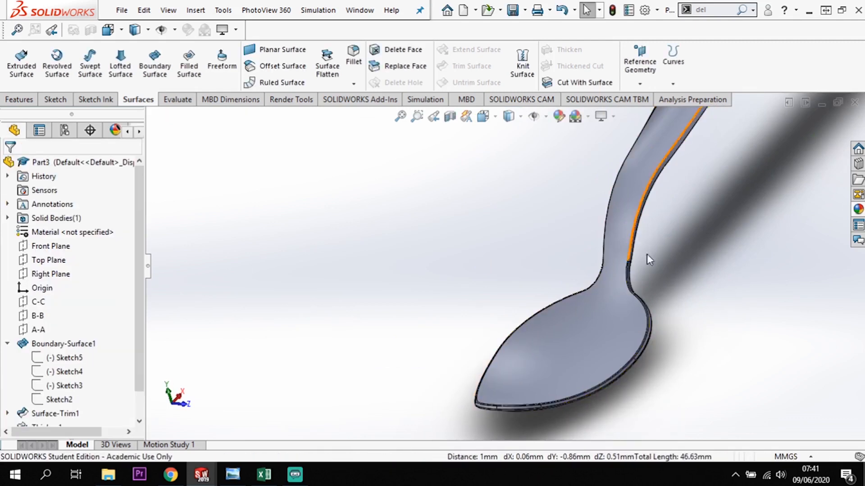
pyautogui.moveTo(706, 369)
pyautogui.mouseDown(button='middle')
pyautogui.moveTo(656, 328)
pyautogui.moveTo(655, 354)
pyautogui.moveTo(688, 397)
pyautogui.moveTo(732, 379)
pyautogui.moveTo(726, 361)
pyautogui.moveTo(720, 372)
pyautogui.mouseUp(button='middle')
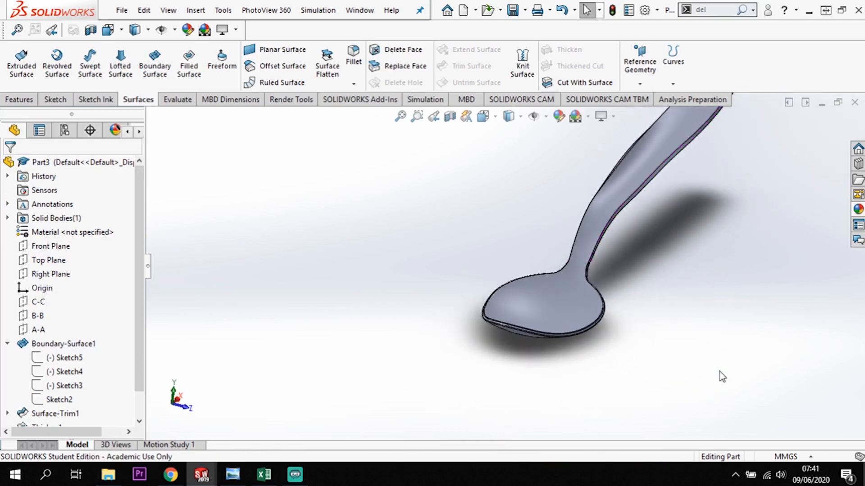
pyautogui.scroll(3, 783, 296)
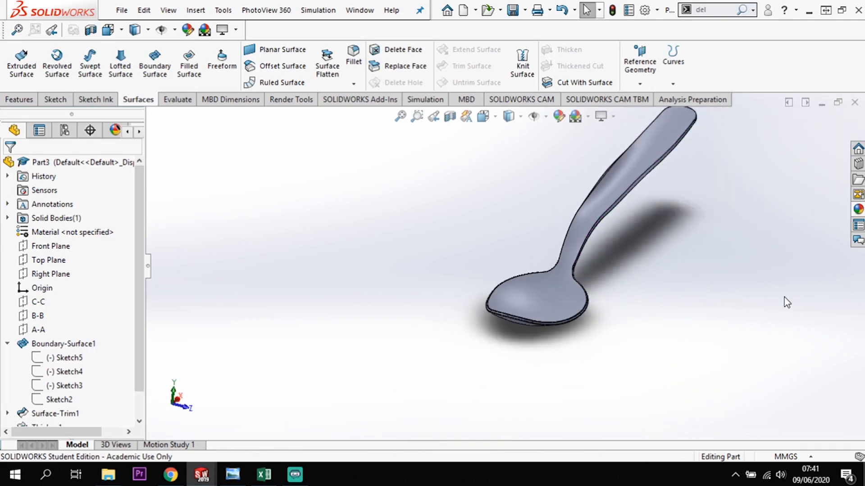
pyautogui.scroll(-2, 665, 158)
pyautogui.moveTo(663, 171)
pyautogui.mouseDown(button='middle')
pyautogui.moveTo(649, 166)
pyautogui.moveTo(683, 135)
pyautogui.moveTo(695, 170)
pyautogui.moveTo(662, 143)
pyautogui.moveTo(669, 173)
pyautogui.mouseUp(button='middle')
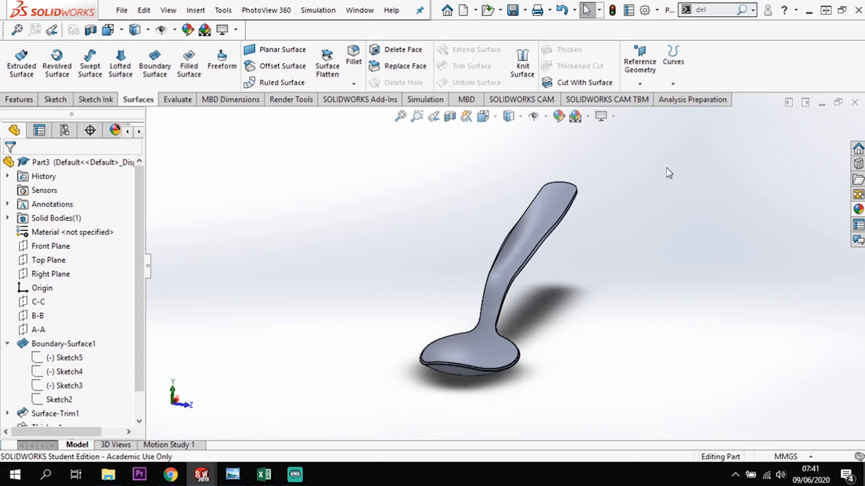